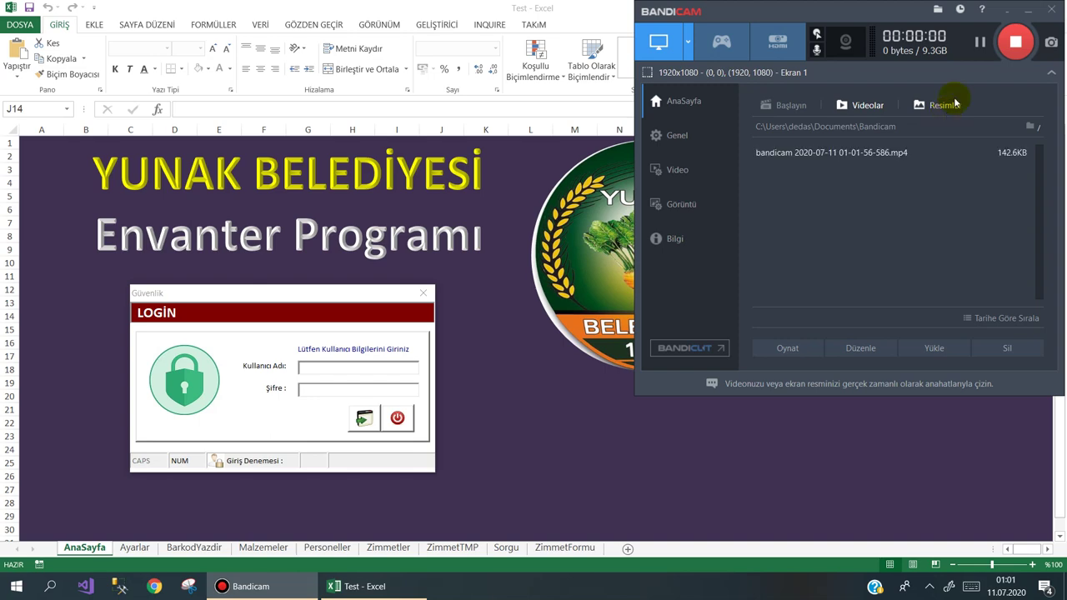
Sign in to the inventory program's LOGIN form with the user name and password.
left_click(1029, 10)
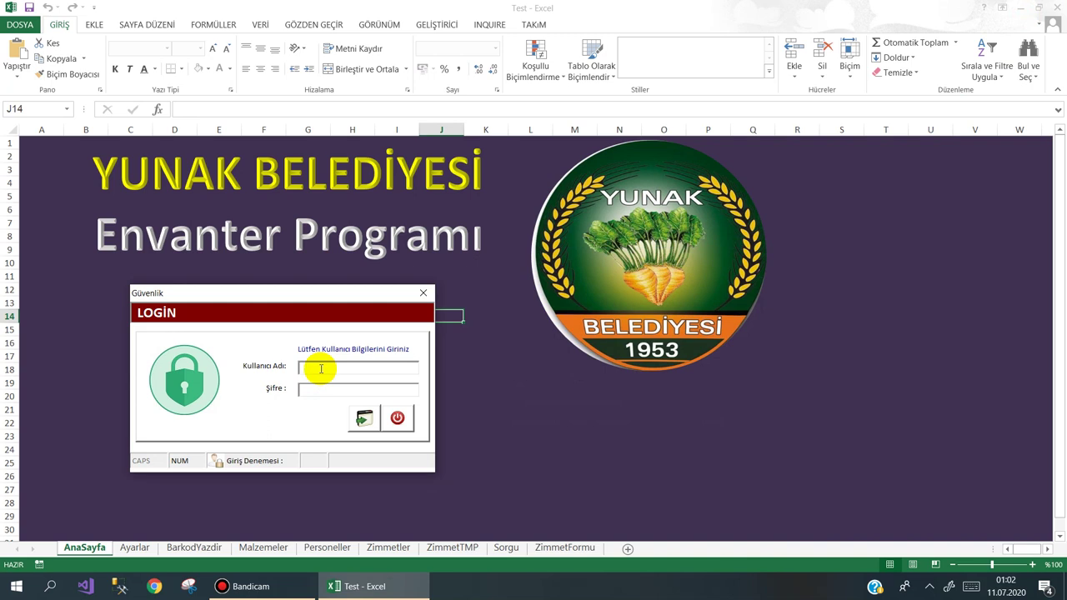
type("Ahmet")
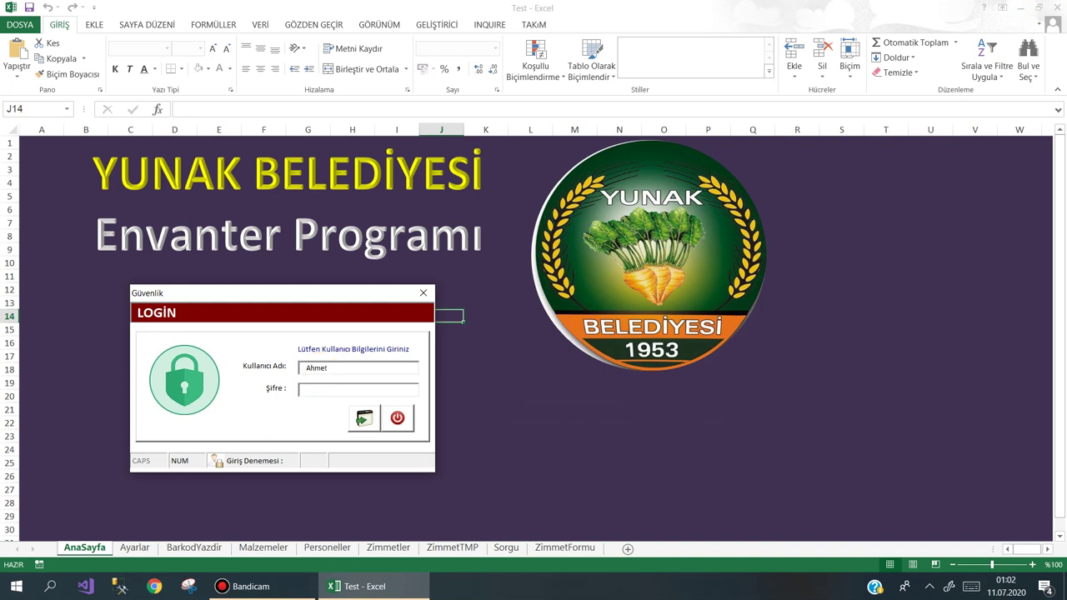
key("Return")
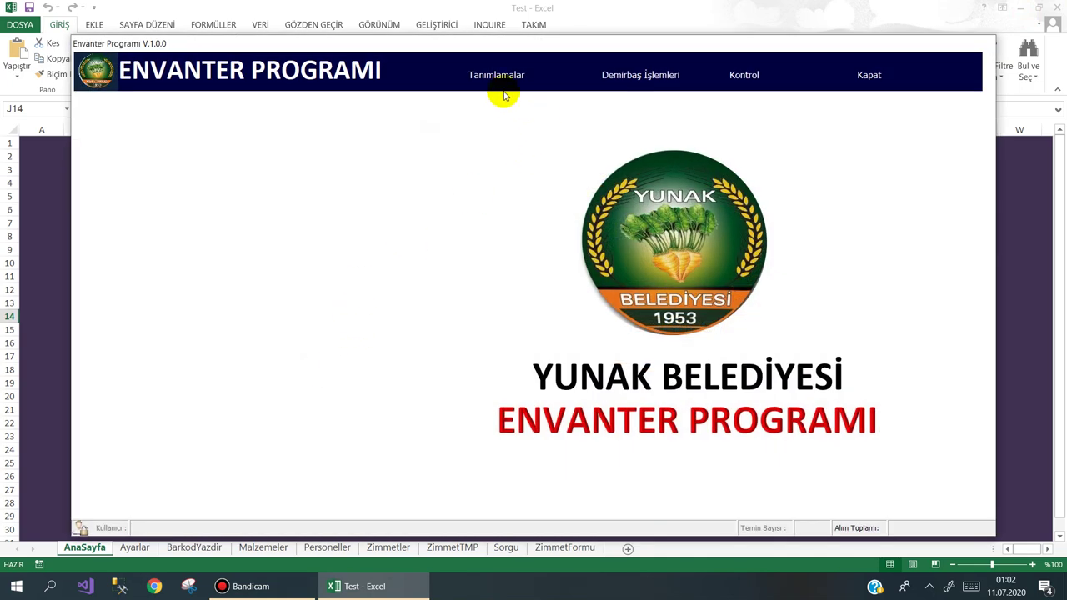
Look through the Tanımlamalar, Demirbaş İşlemleri, Kontrol and Kapat menus, then save via Kapat > Kaydet.
mouse_move(493, 86)
left_click(524, 117)
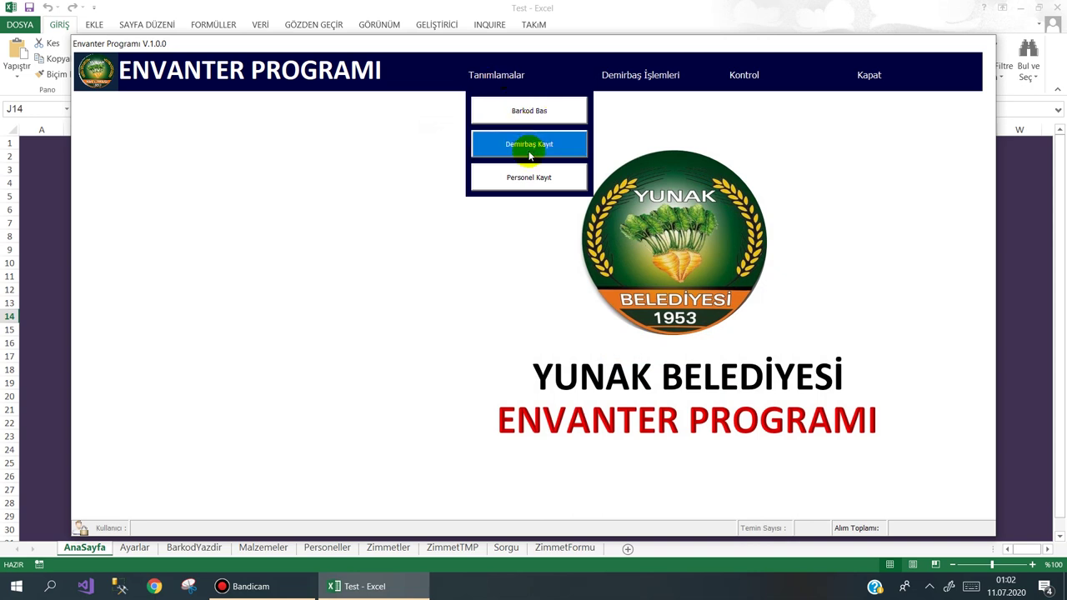
mouse_move(643, 78)
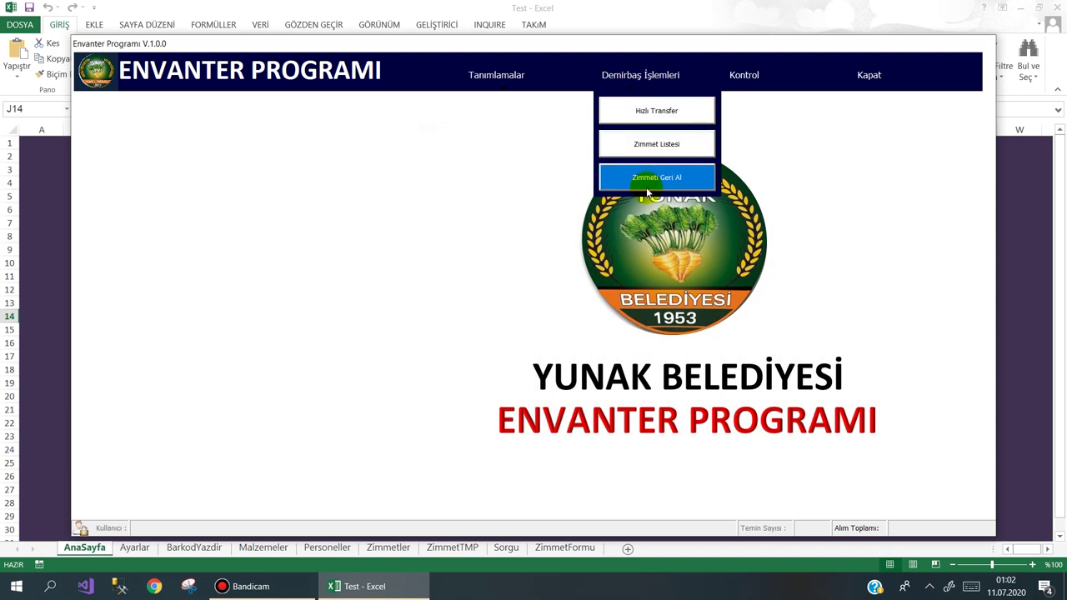
mouse_move(767, 77)
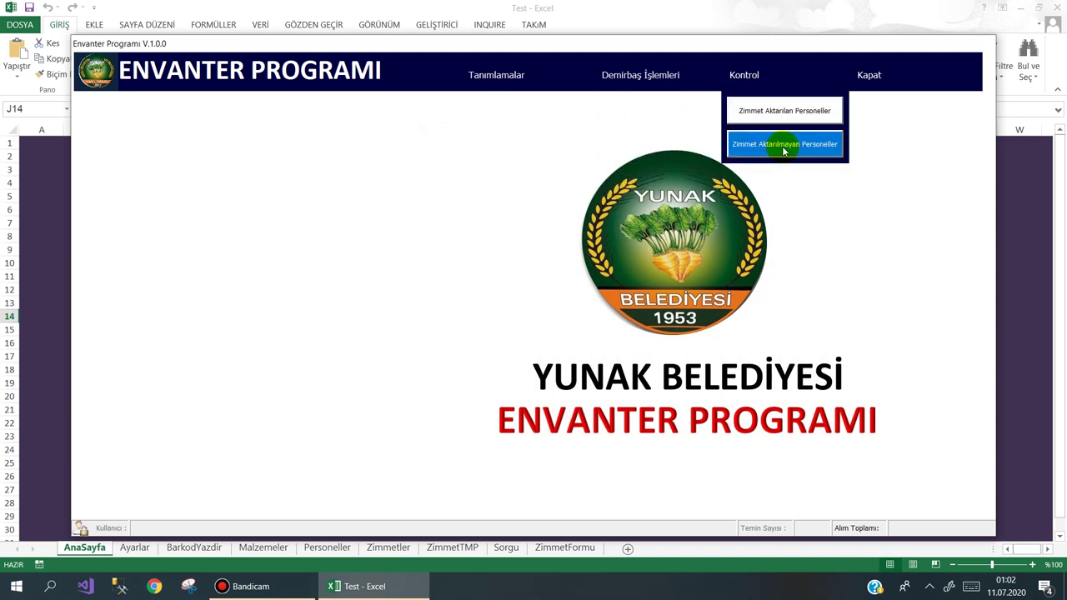
mouse_move(871, 74)
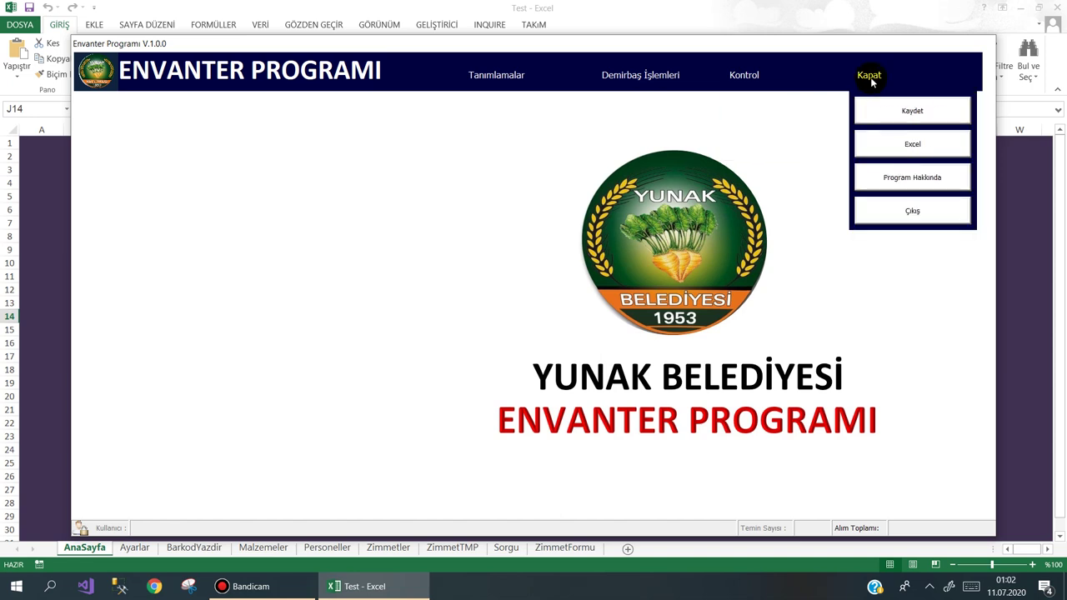
left_click(892, 119)
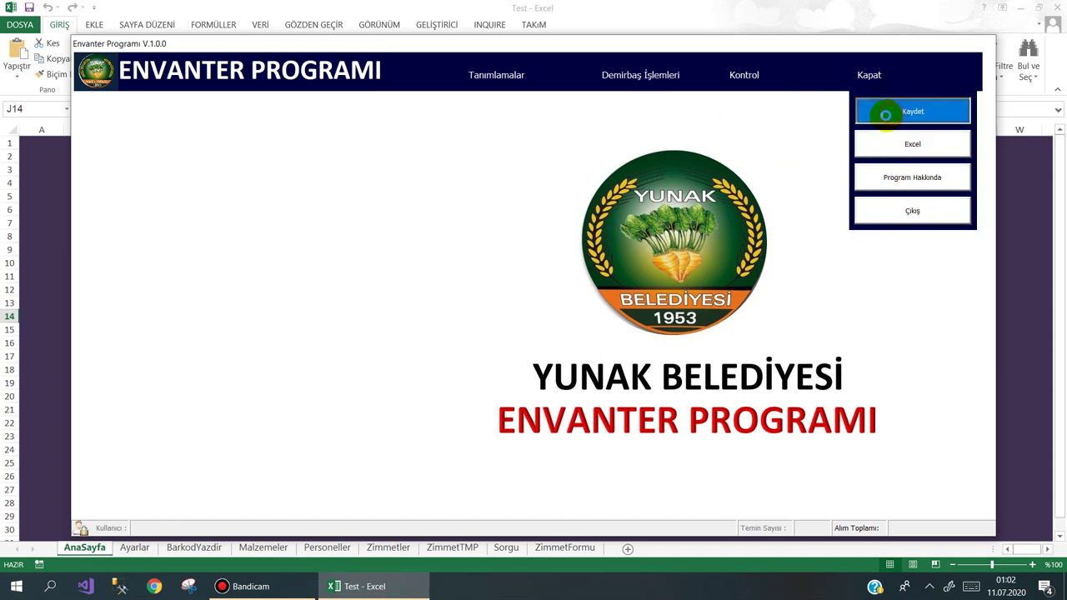
left_click(705, 315)
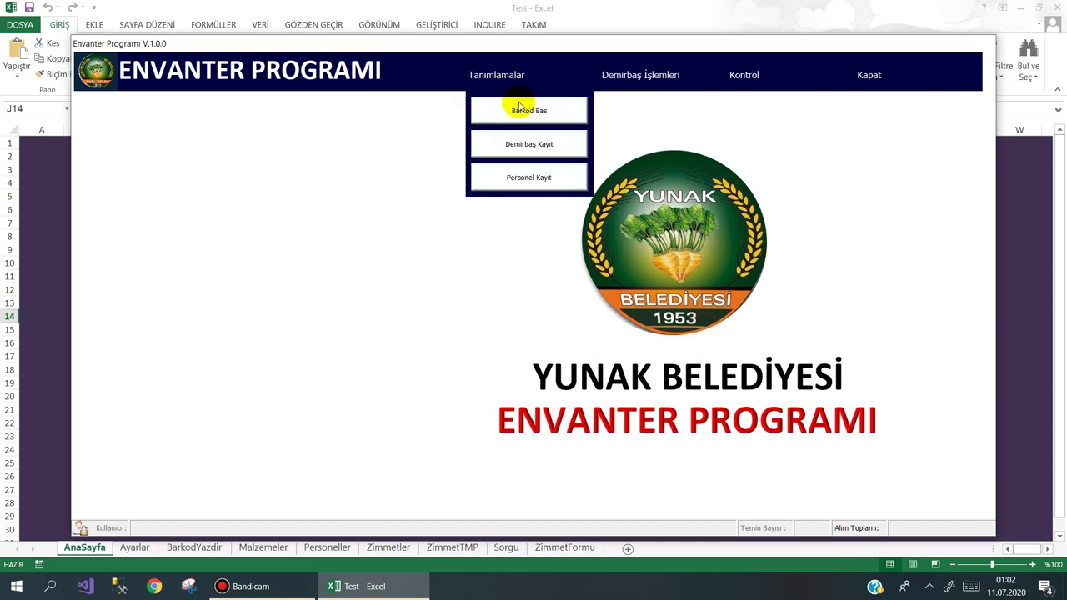
Generate 200 more barcodes in the Barkod Bas form.
left_click(517, 111)
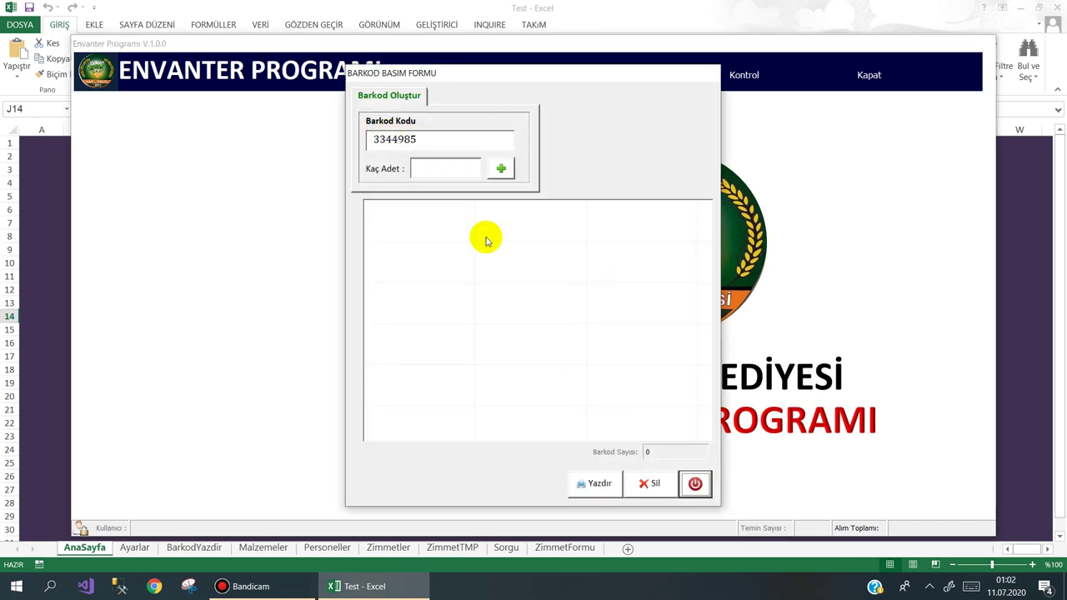
left_click(442, 168)
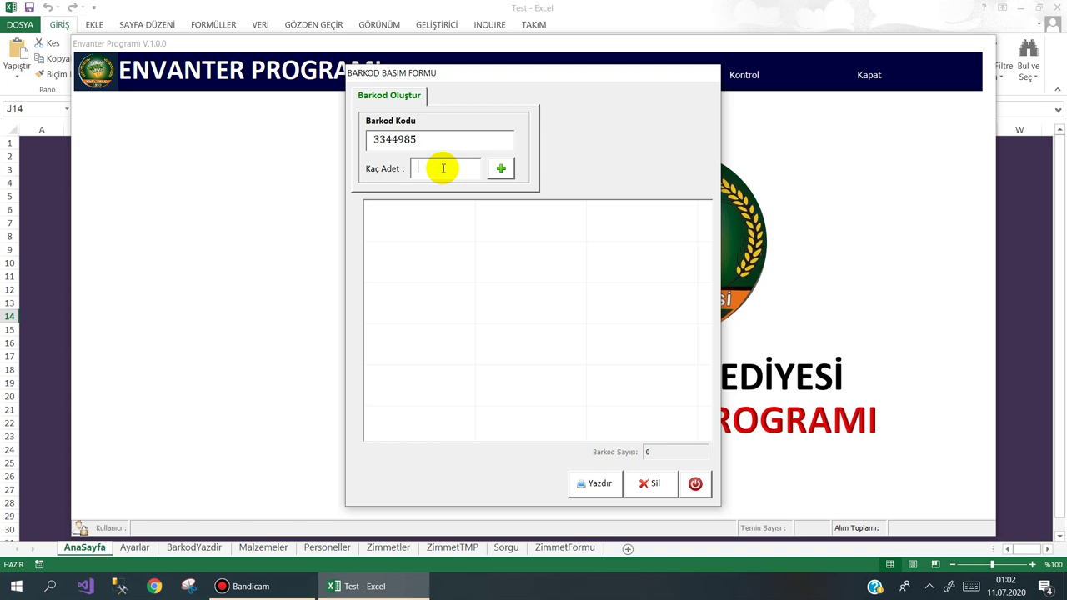
type("200")
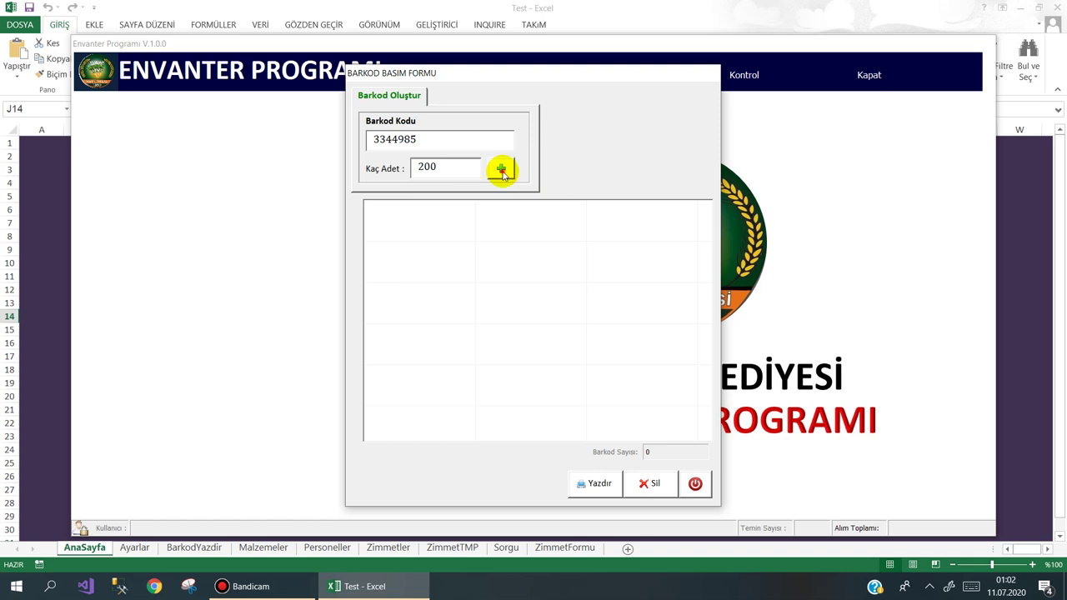
left_click(501, 170)
Select the barcode rows, scroll the grid, and print all 600 barcodes.
left_click(412, 221)
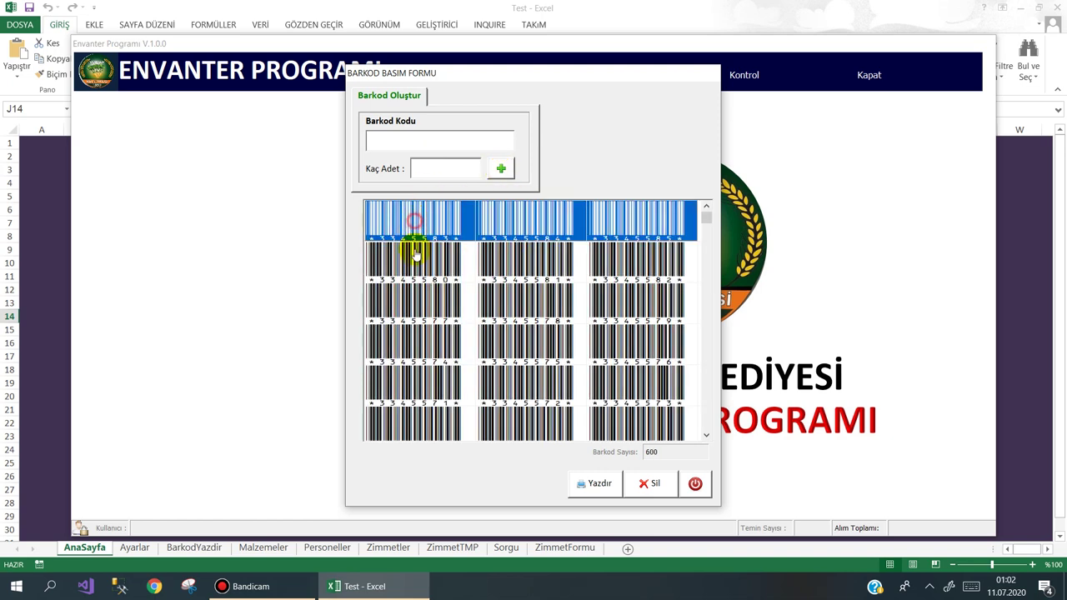
left_click(417, 260)
left_click(415, 307)
left_click_drag(706, 215, 709, 440)
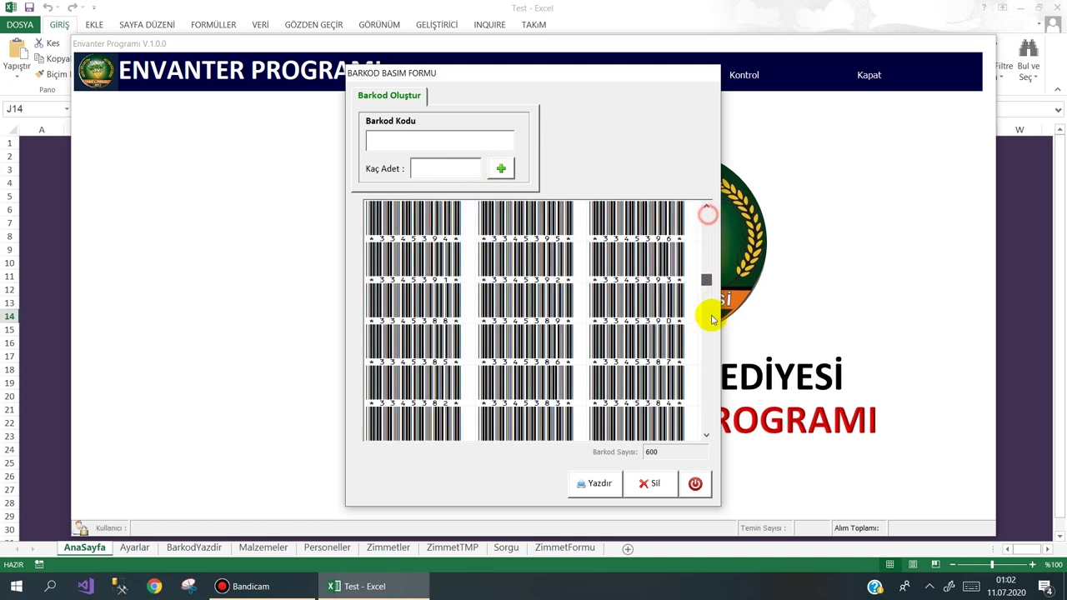
left_click(593, 483)
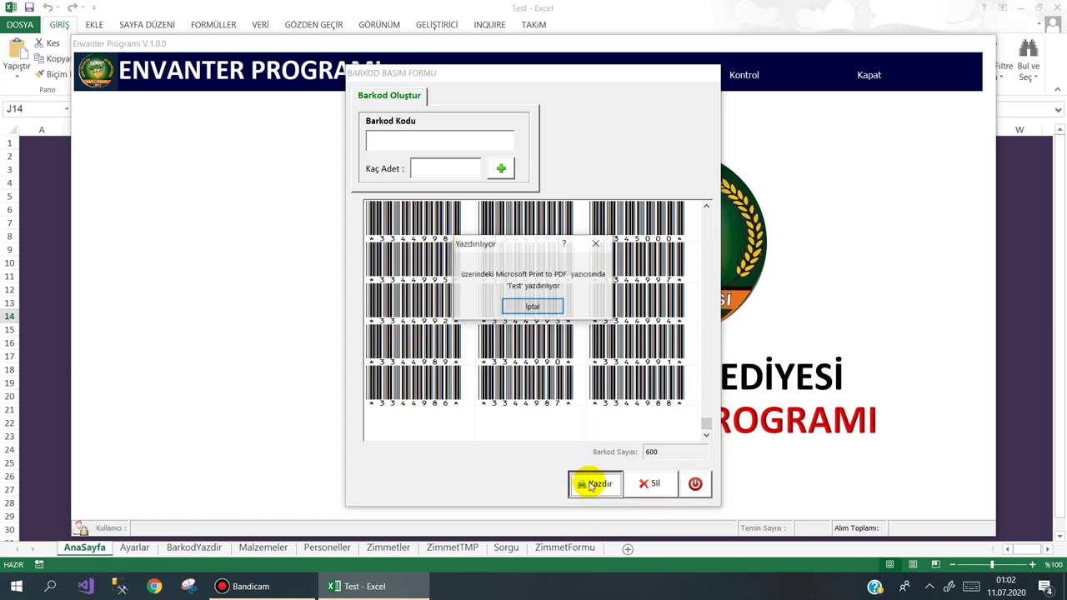
Save the printout over the existing barkod PDF on the desktop, then close the Barkod Basım form.
left_click(510, 367)
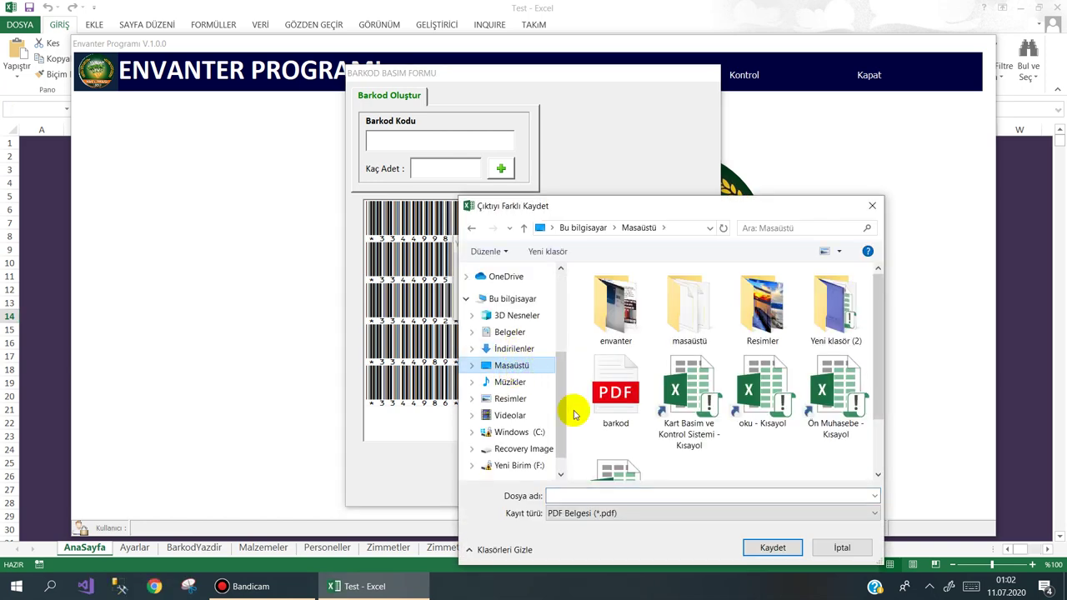
left_click(617, 392)
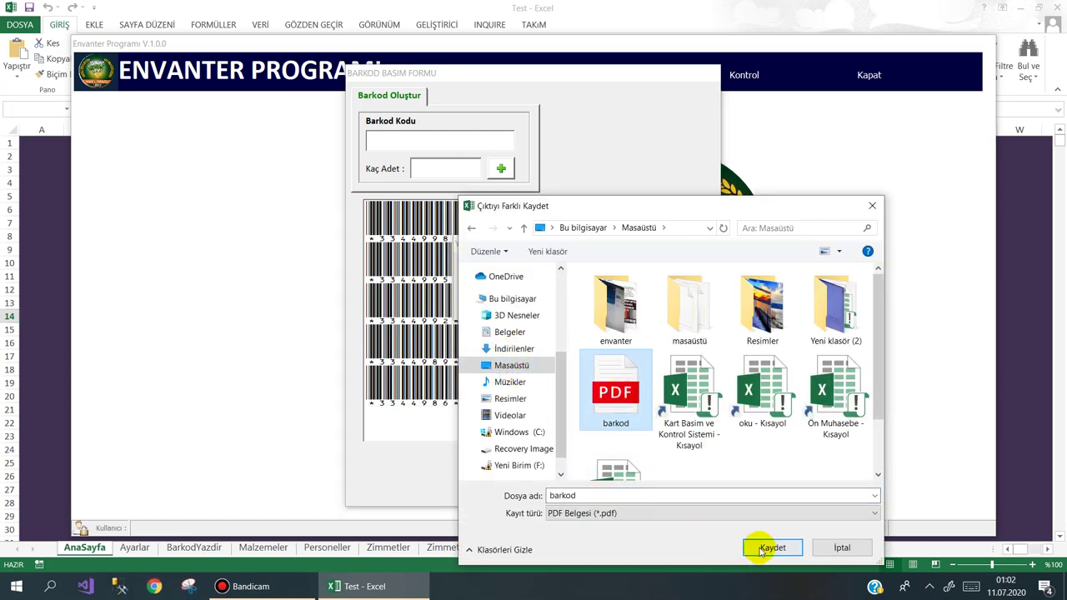
double_click(625, 493)
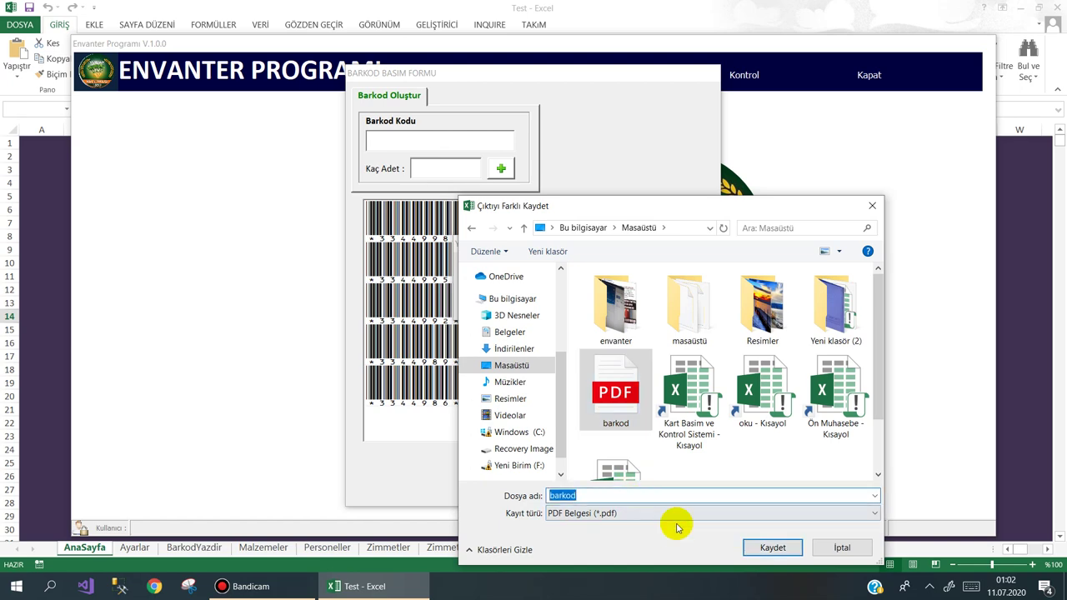
left_click(760, 546)
left_click(572, 297)
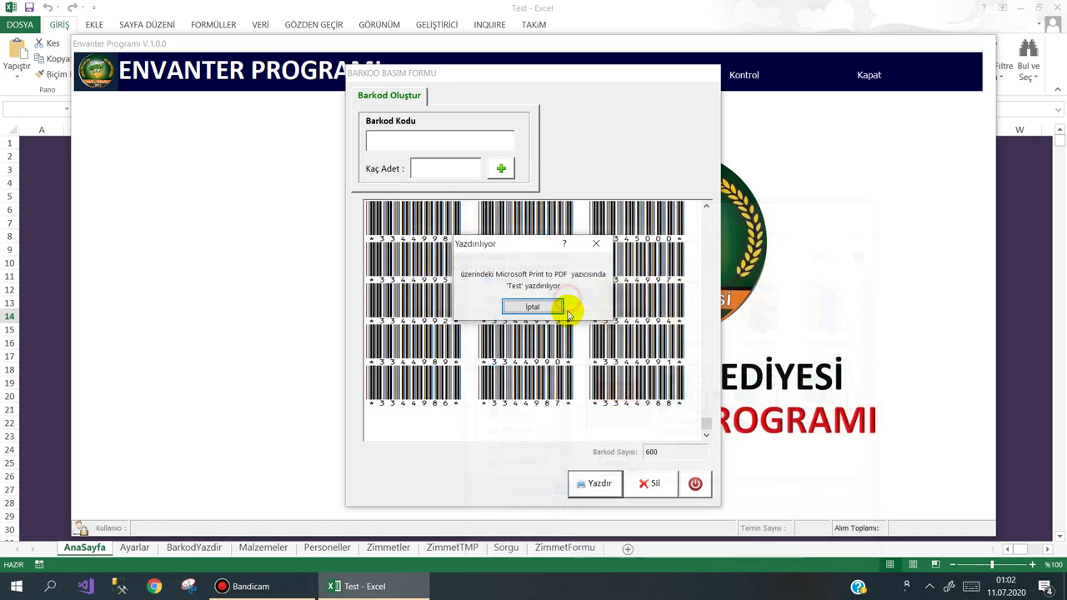
left_click(560, 305)
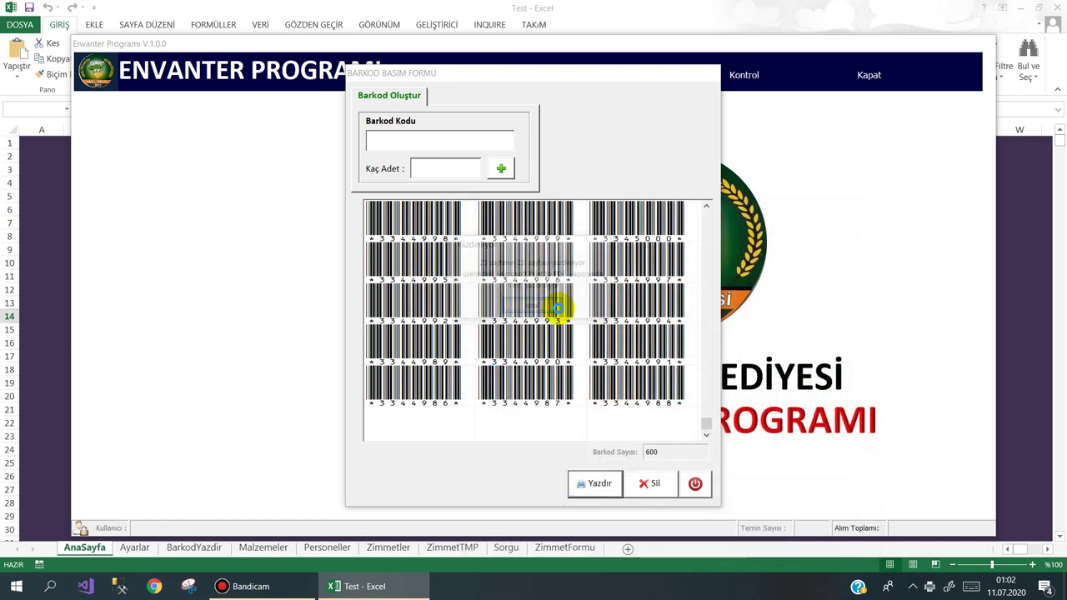
left_click(696, 485)
Open barkod.pdf from the desktop in Microsoft Edge.
mouse_move(884, 96)
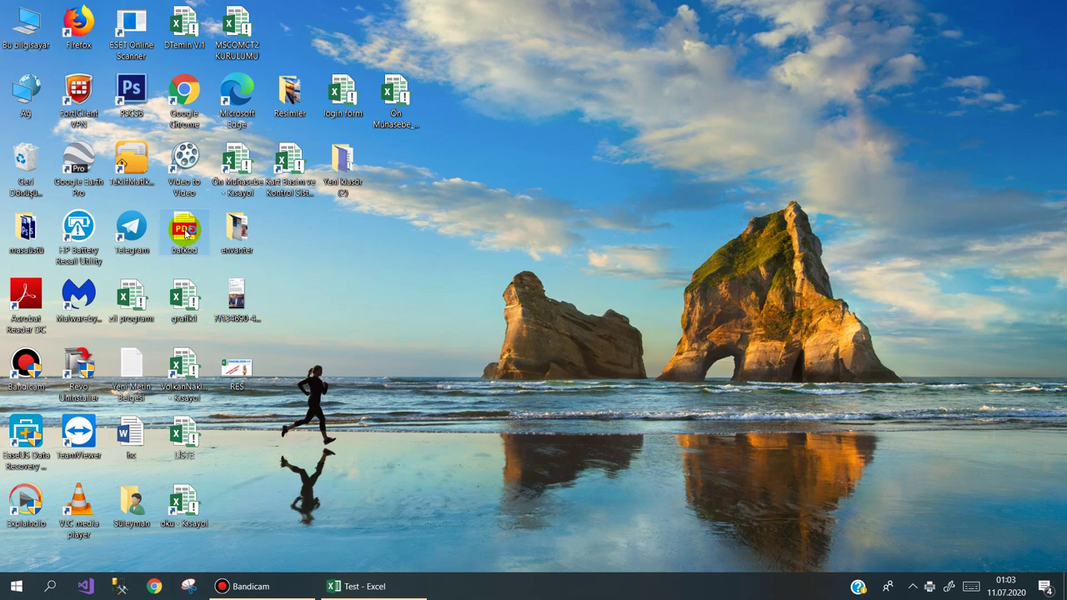
double_click(187, 235)
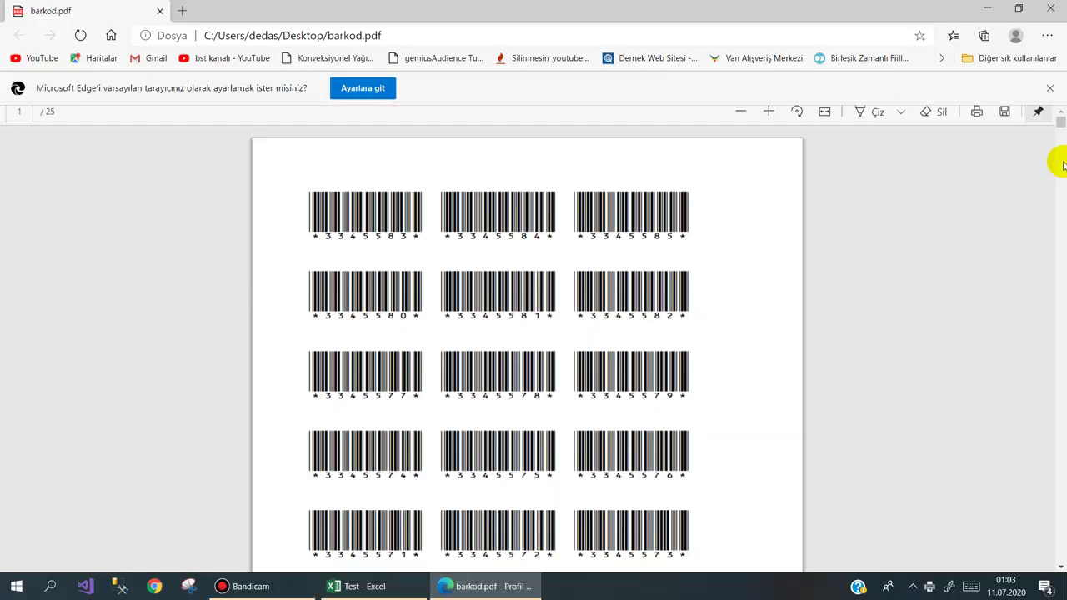
mouse_move(1060, 123)
left_mouse_down()
mouse_move(1060, 495)
mouse_move(1060, 119)
left_mouse_up()
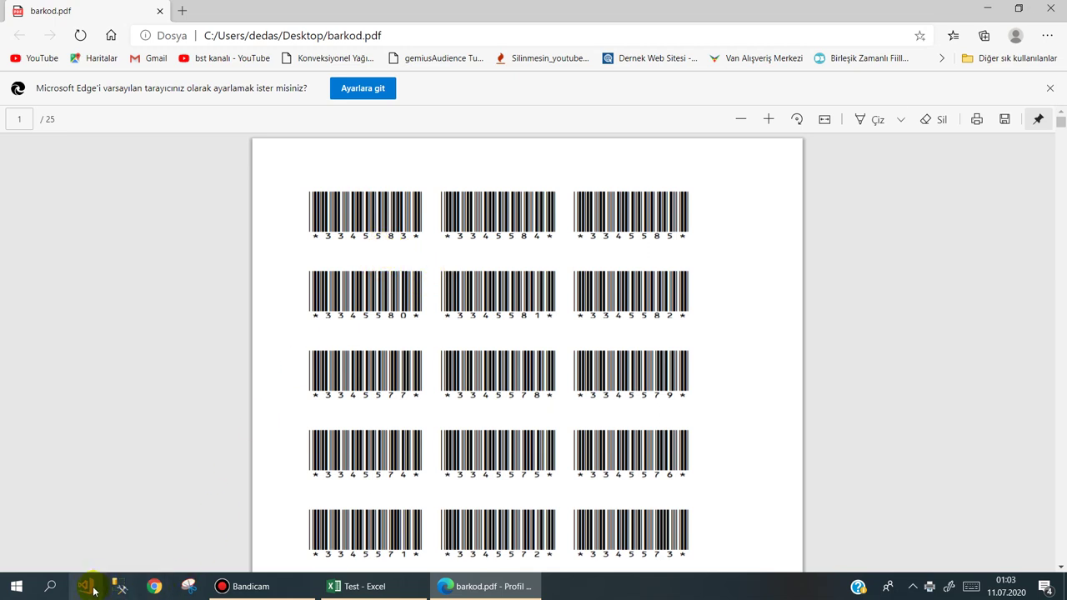
Launch Notepad beside the barcode PDF and zoom the PDF in.
left_click(49, 583)
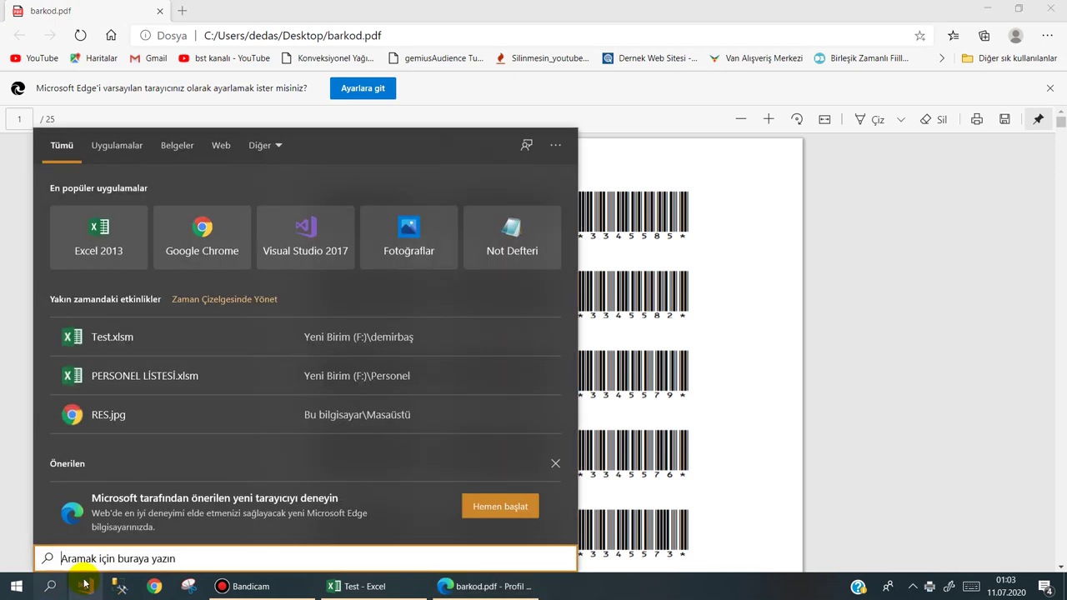
type("note")
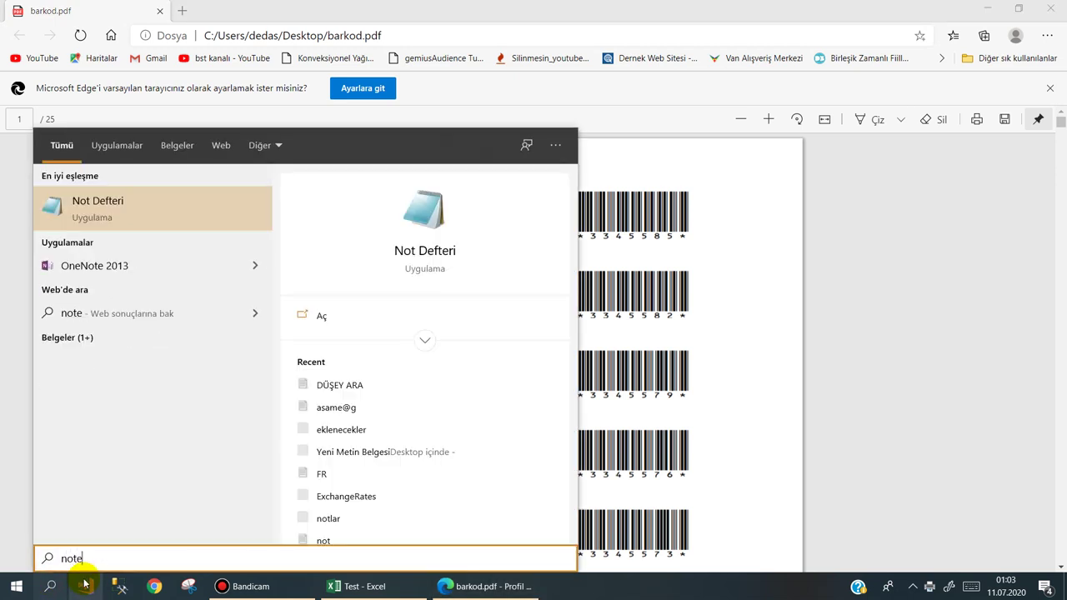
key("Return")
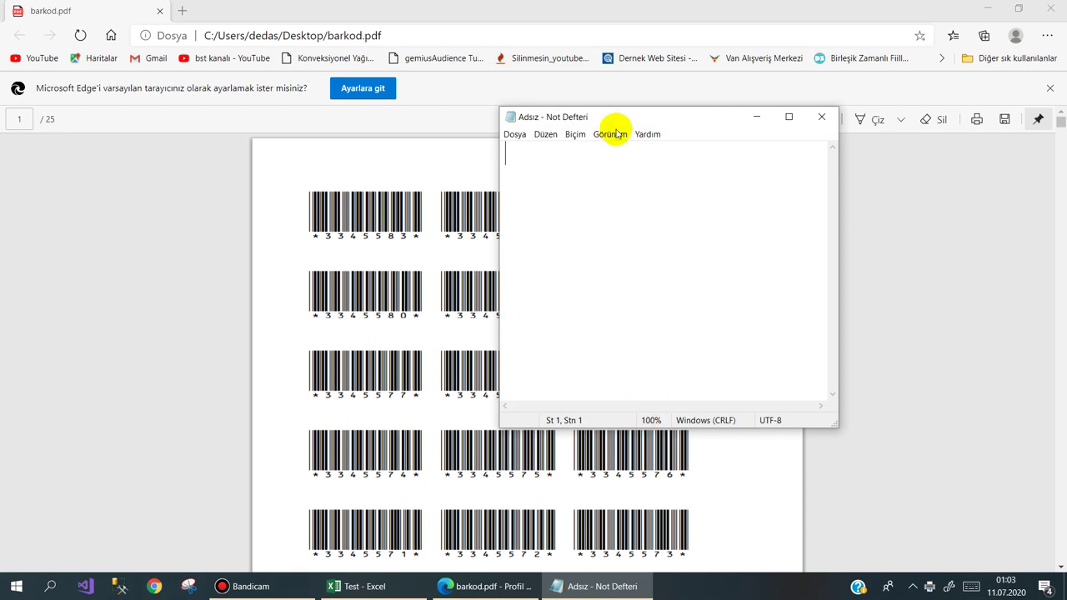
left_click_drag(605, 114, 755, 142)
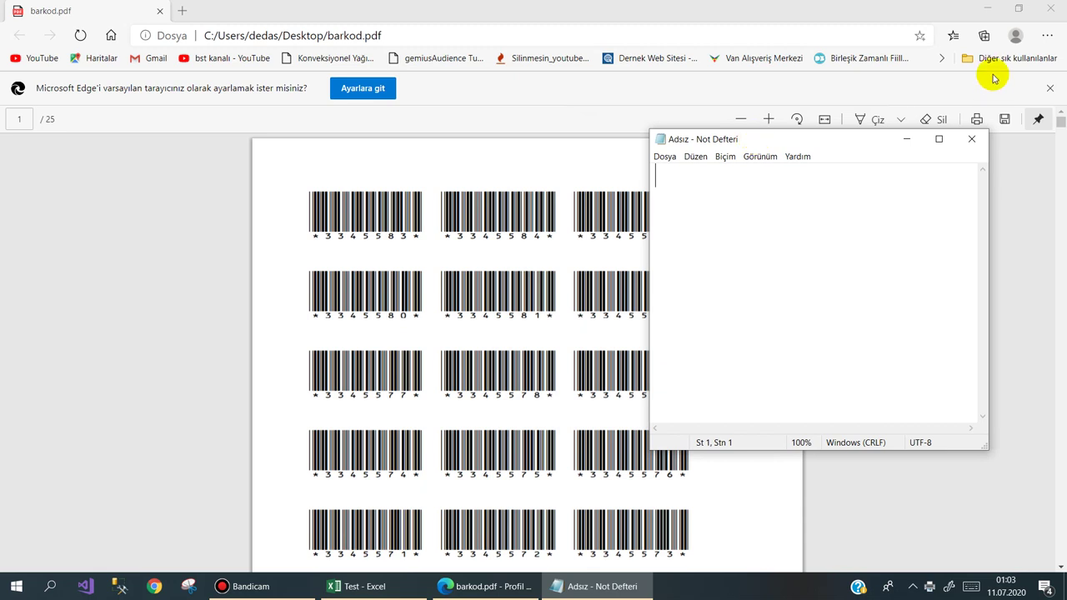
left_click(767, 120)
left_click(768, 119)
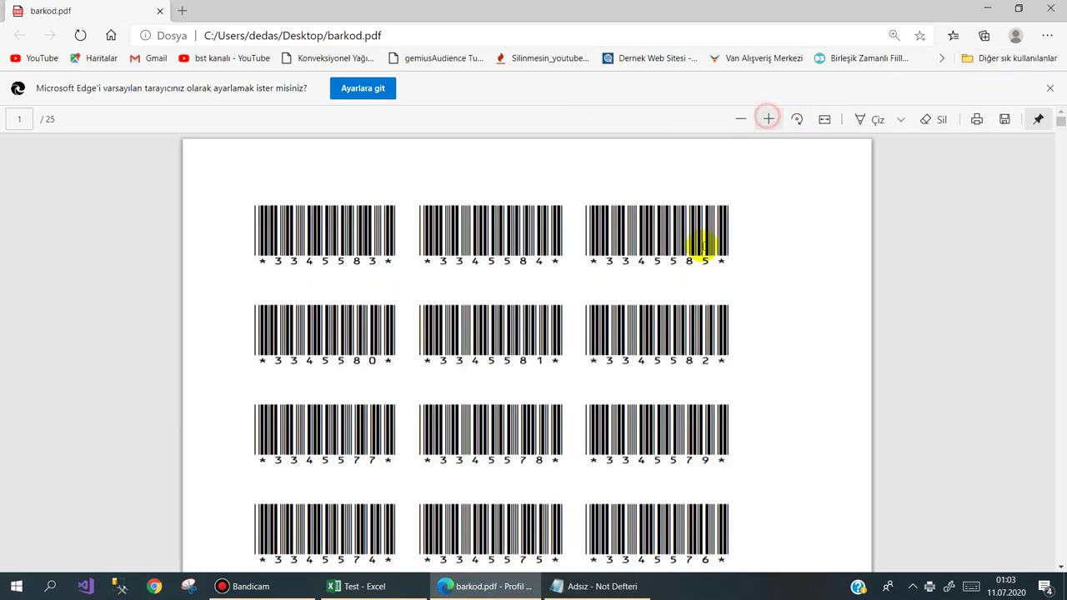
left_click(600, 586)
Write 3345583, 3345580, 3345577, 3345584 and 3345581 on separate lines in Notepad.
type("3345583")
key("Return")
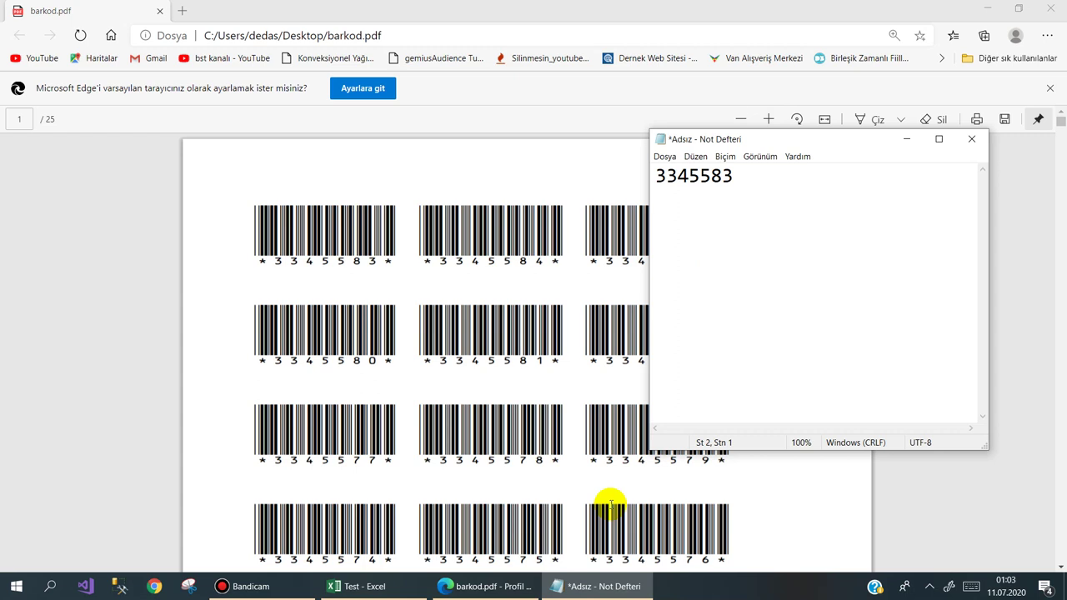
type("3345580")
key("Return")
type("3345577")
key("Return")
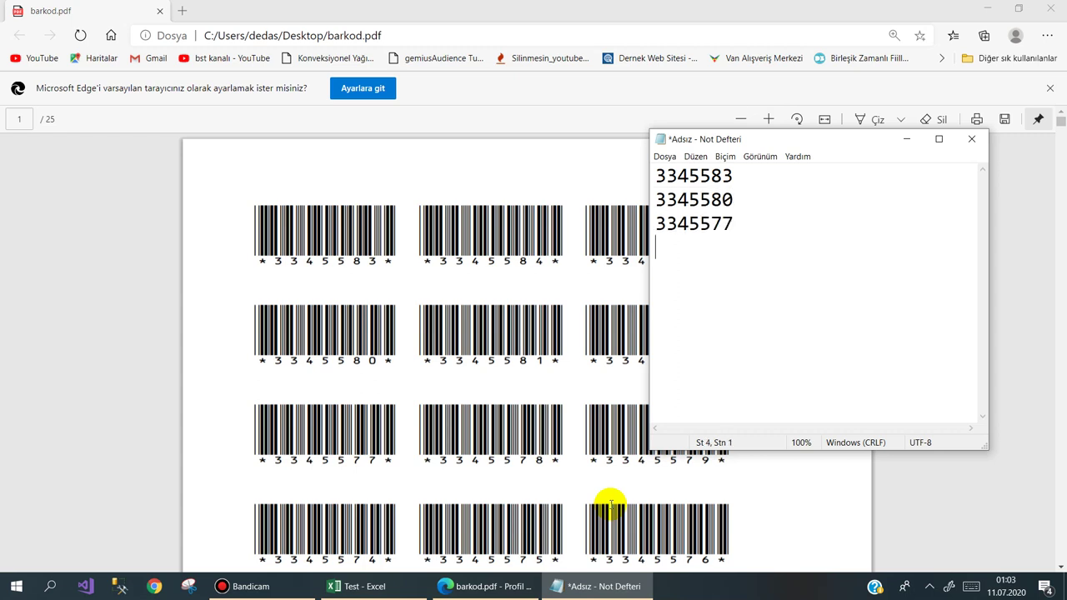
type("3345584")
key("Return")
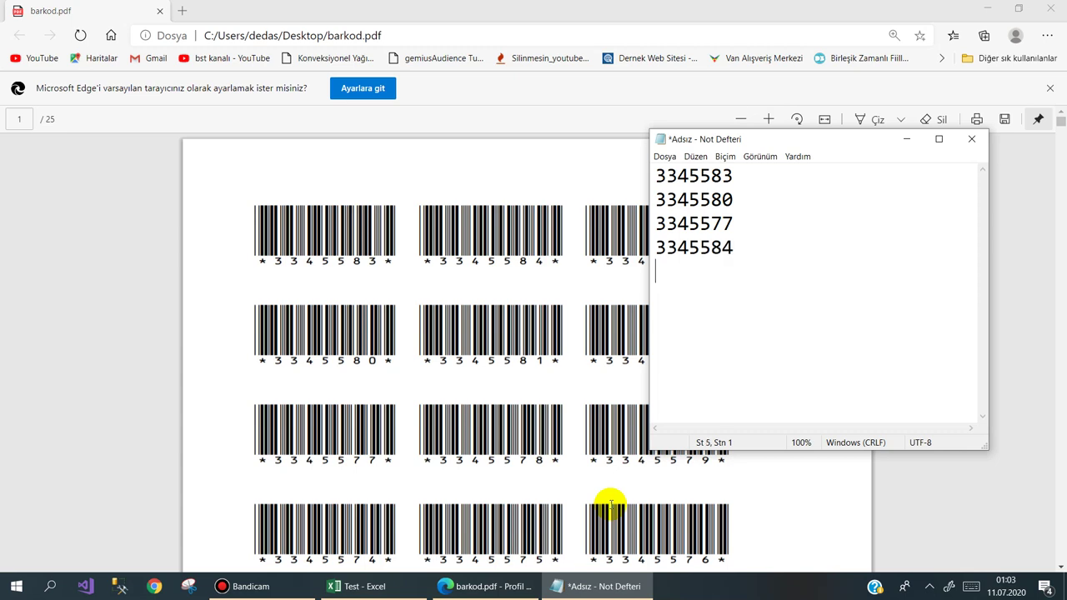
type("3345581")
key("Return")
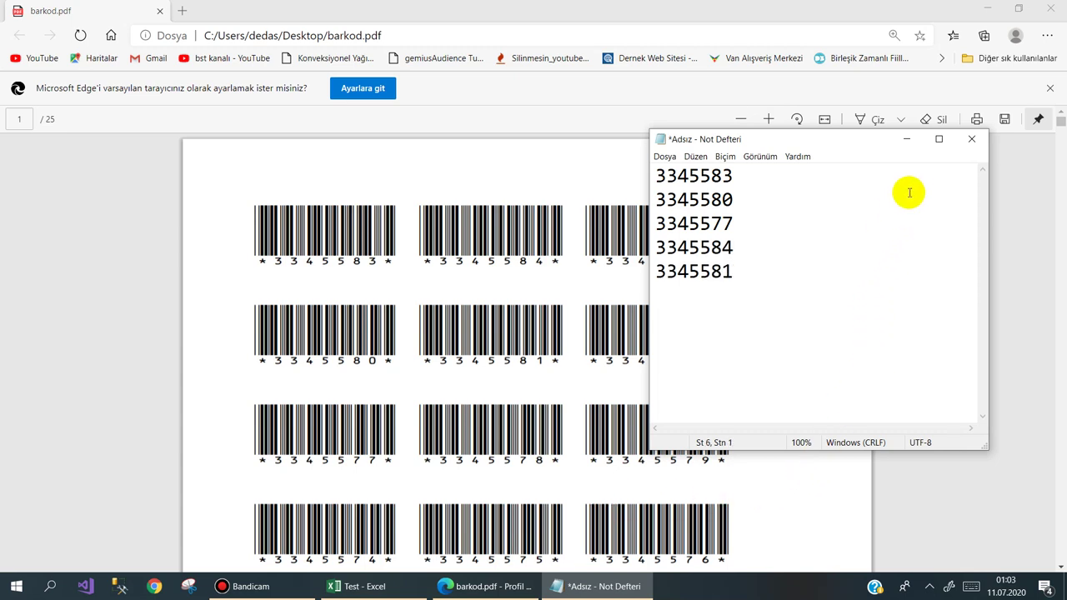
Close Notepad without saving, then close the Edge window showing barkod.pdf.
left_click(971, 139)
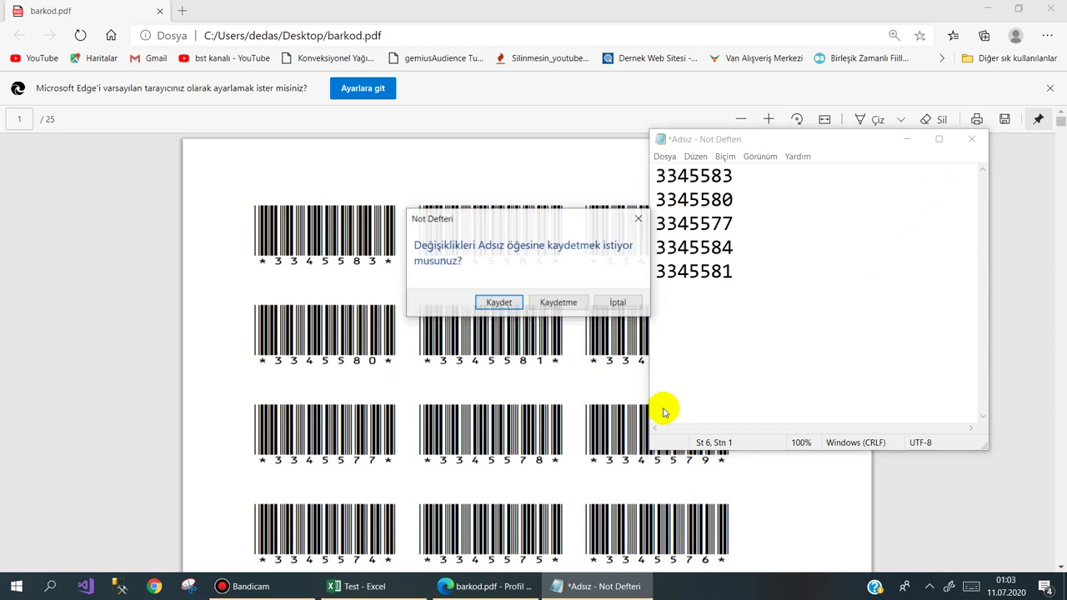
left_click(567, 302)
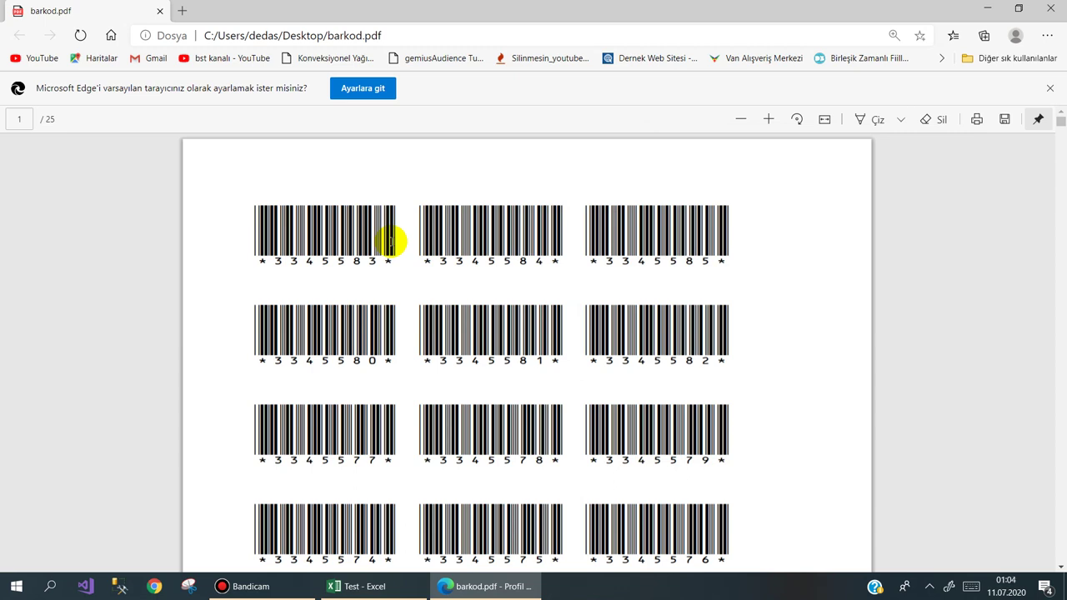
left_click(1051, 11)
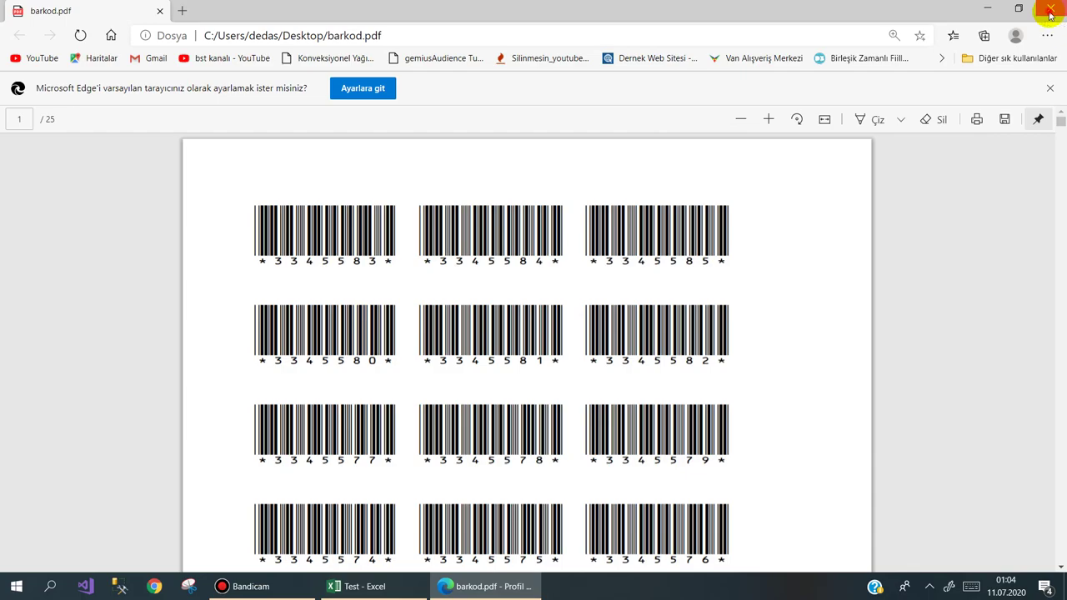
In Demirbaş Kayıt, start asset 4200750 named Bilgisayar with unit Adet.
left_click(515, 75)
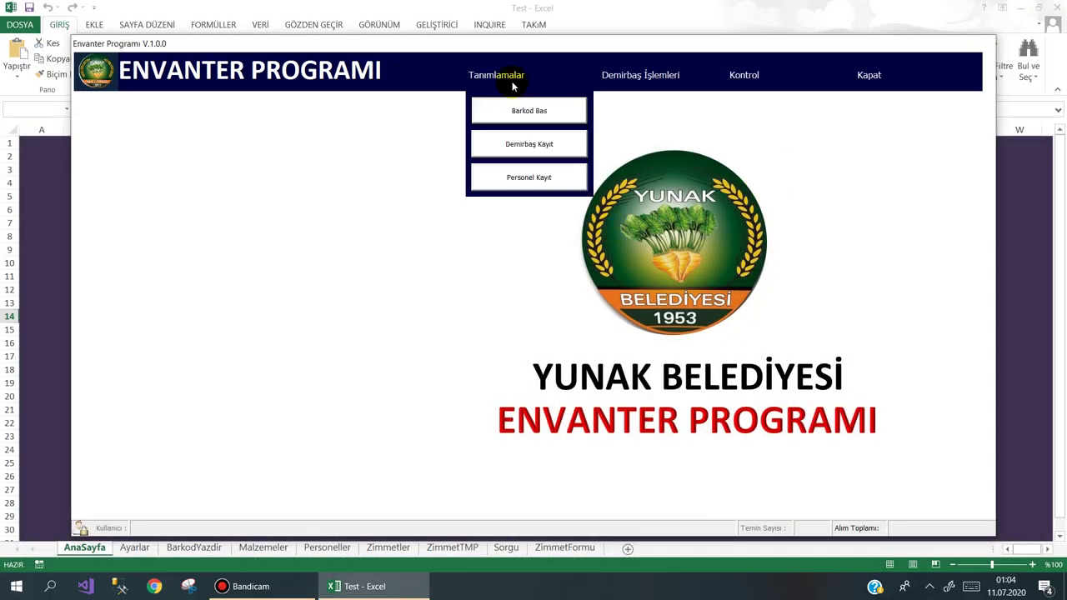
left_click(519, 144)
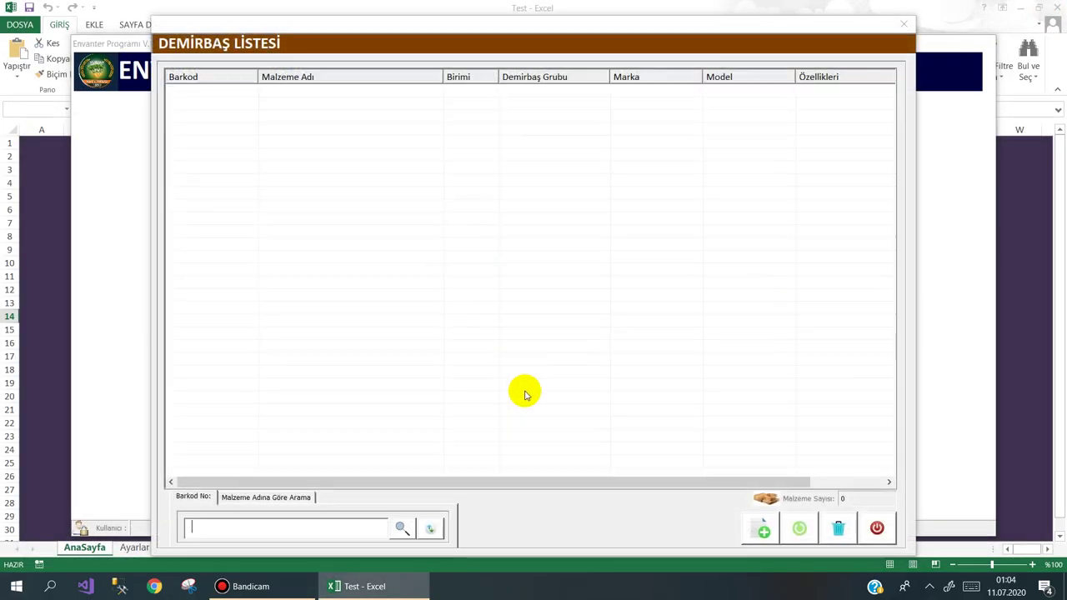
left_click(752, 524)
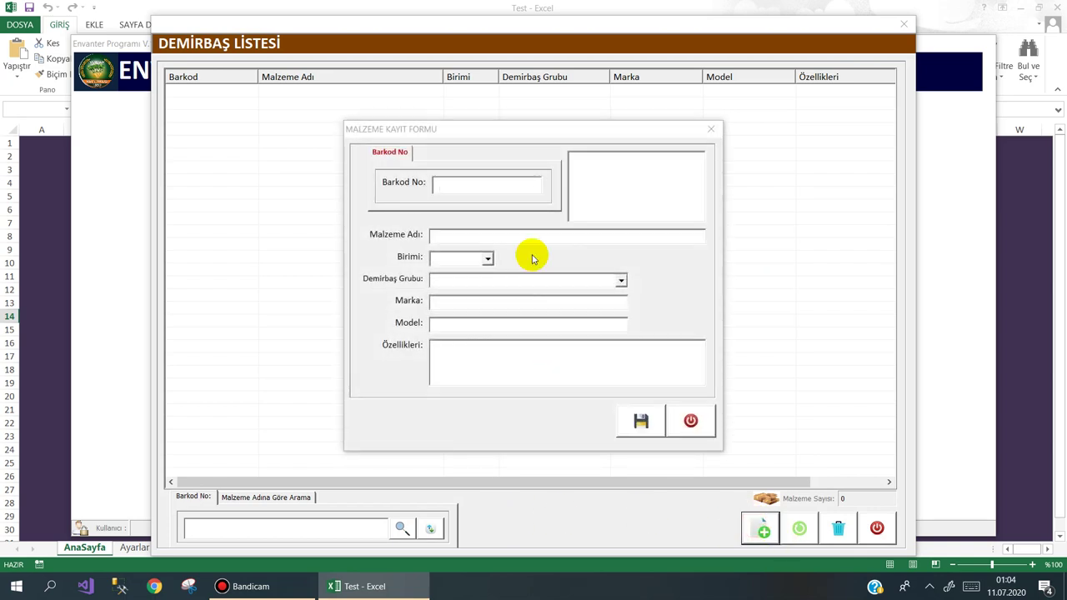
type("4200750")
key("Return")
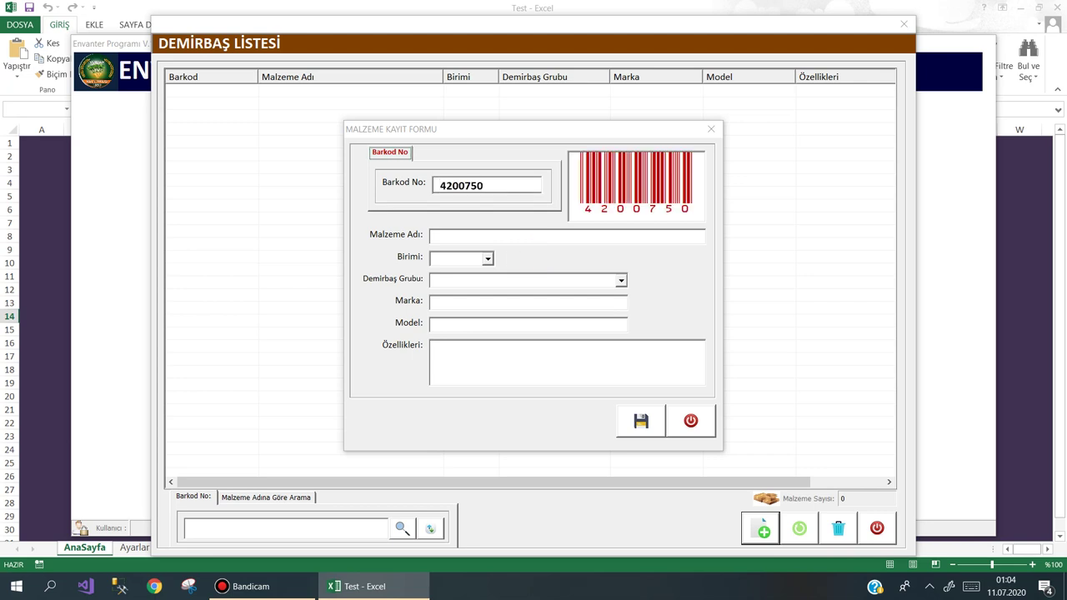
left_click(465, 240)
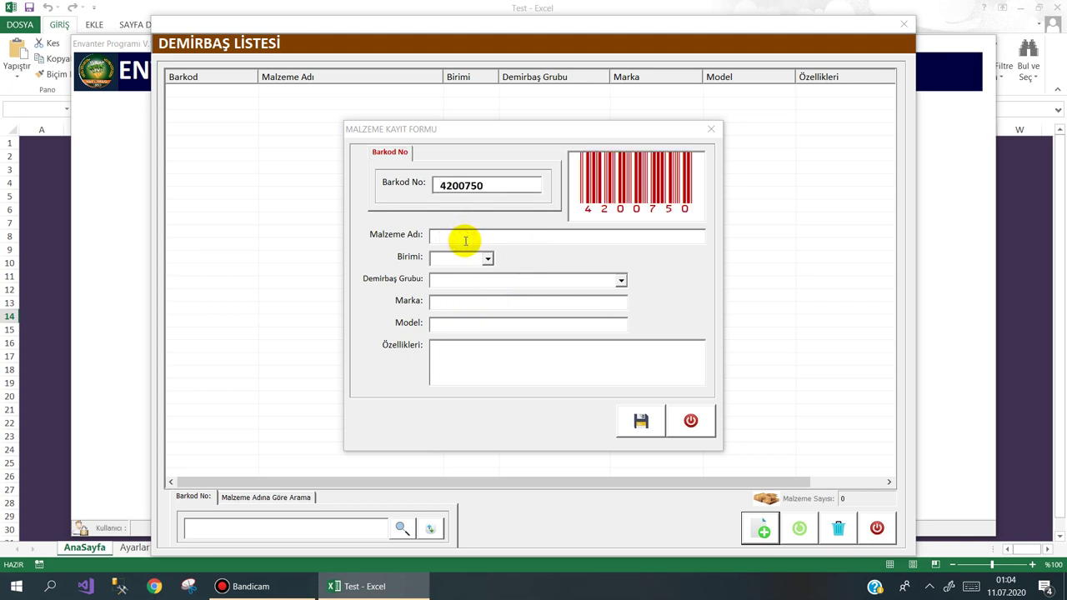
type("M")
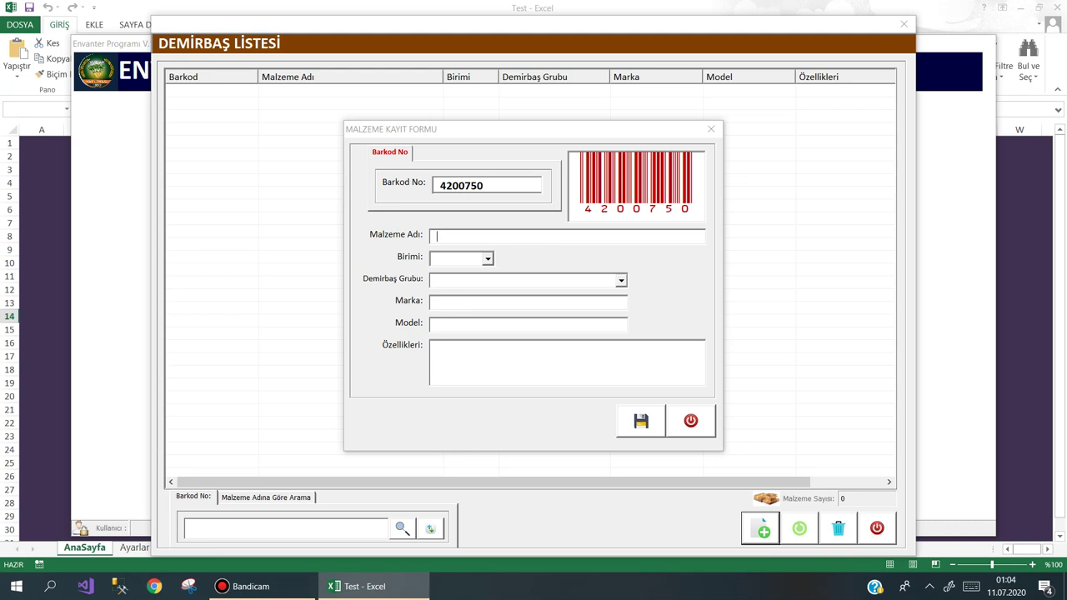
type("sayar")
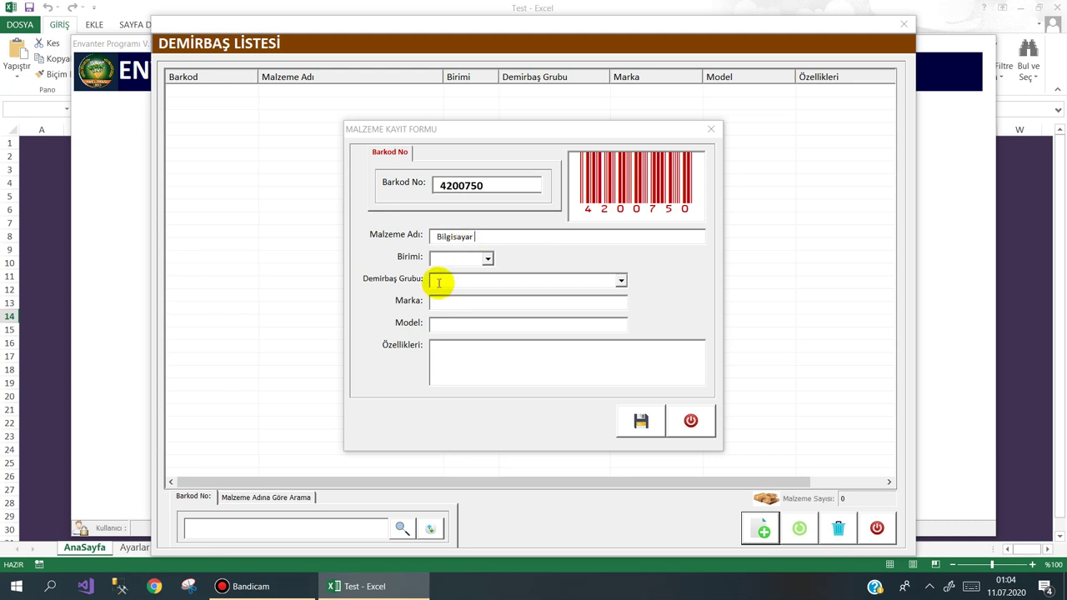
left_click(487, 259)
left_click(472, 277)
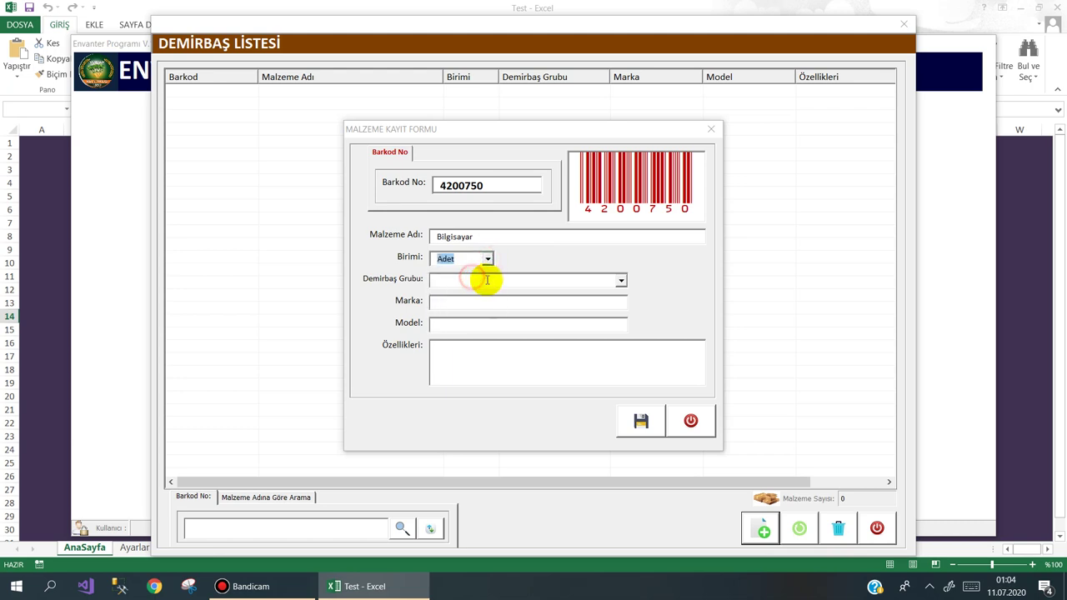
Set group Masaüstü Bilgisayar, brand Dell e14, specs 'i5 işlemci 16 gb ram', and save the record.
left_click(621, 280)
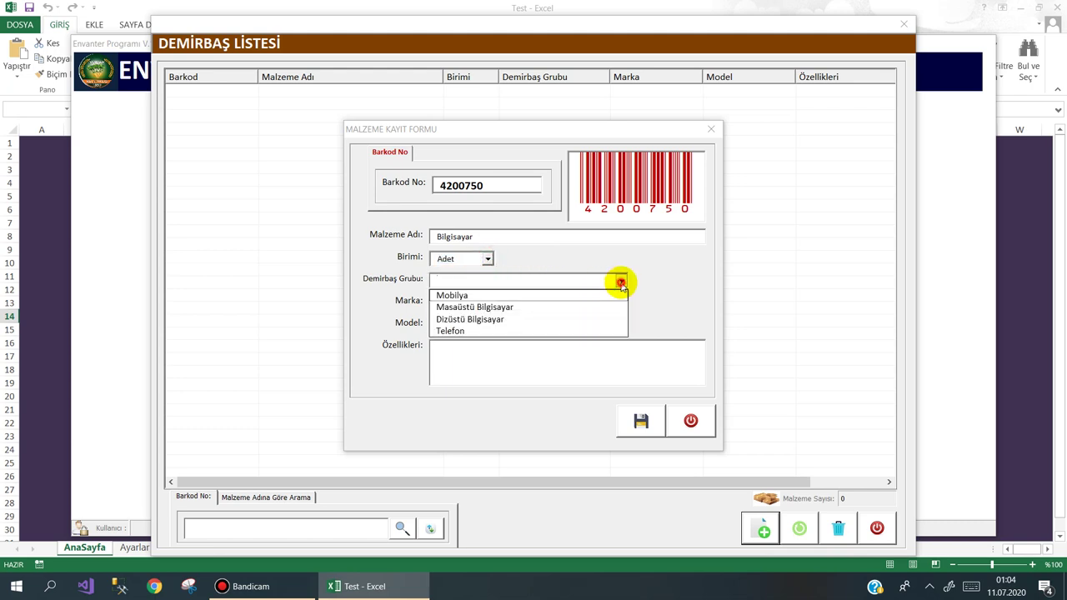
left_click(514, 307)
left_click(464, 301)
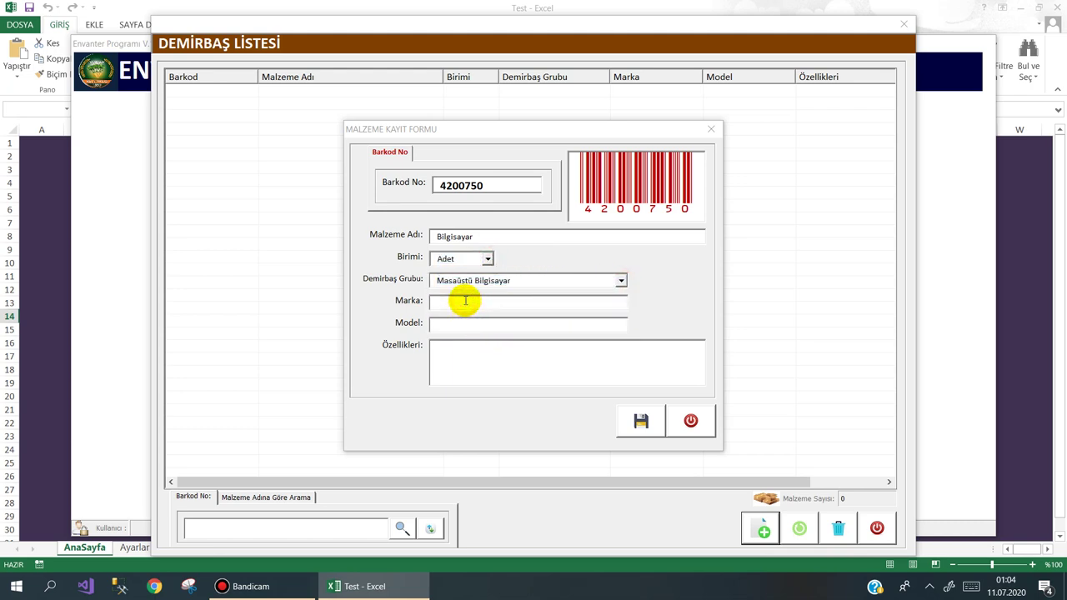
type("Dell")
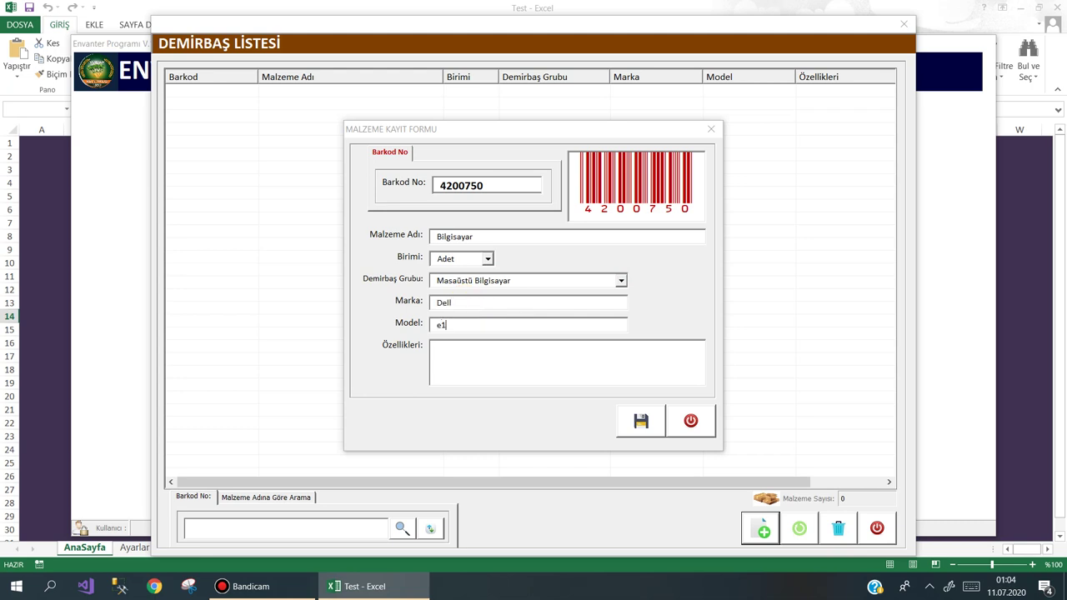
type("4")
left_click(486, 358)
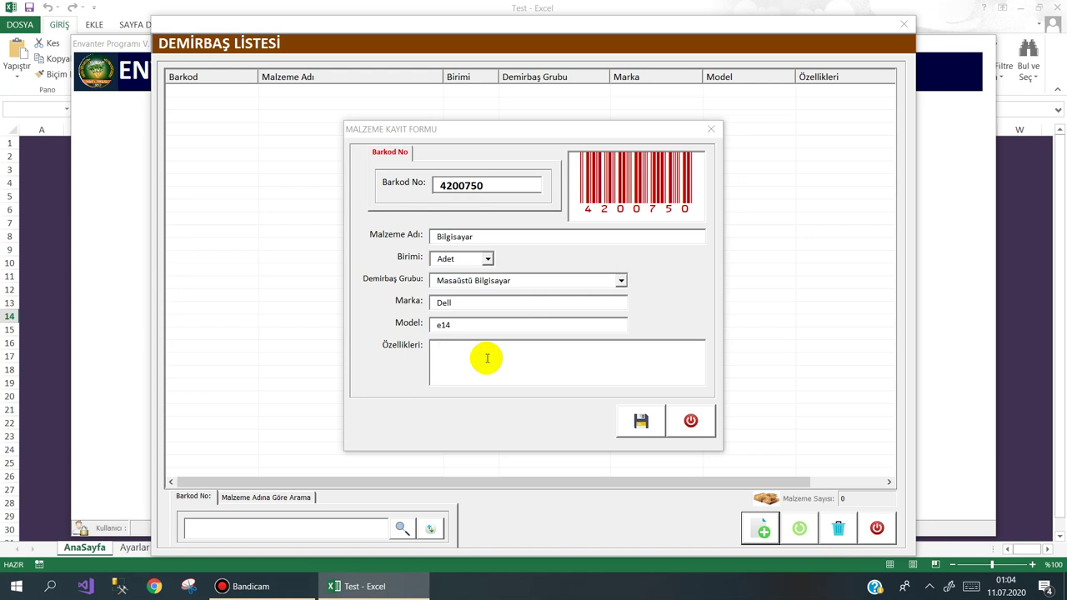
type("i5 iş")
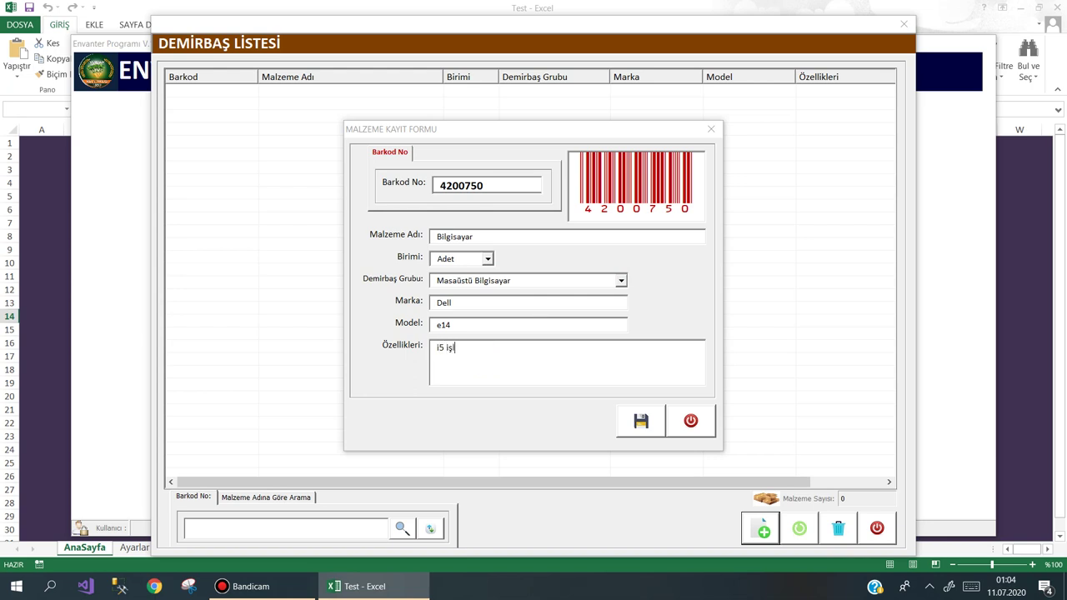
type("lemci 16 gb ram")
left_click(631, 422)
left_click(514, 339)
left_click(684, 313)
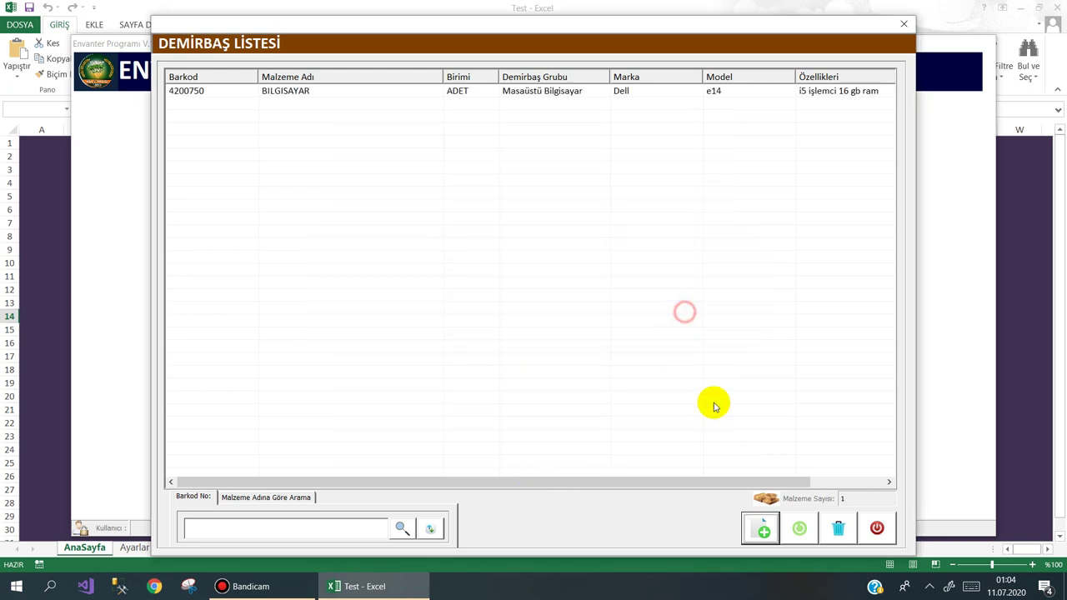
Register asset 4200751: Notebook, Adet, Dizüstü Bilgisayar, Lenovo Thinkped, 'i7 işlemci 16gb ram 256 ssd'.
left_click(757, 523)
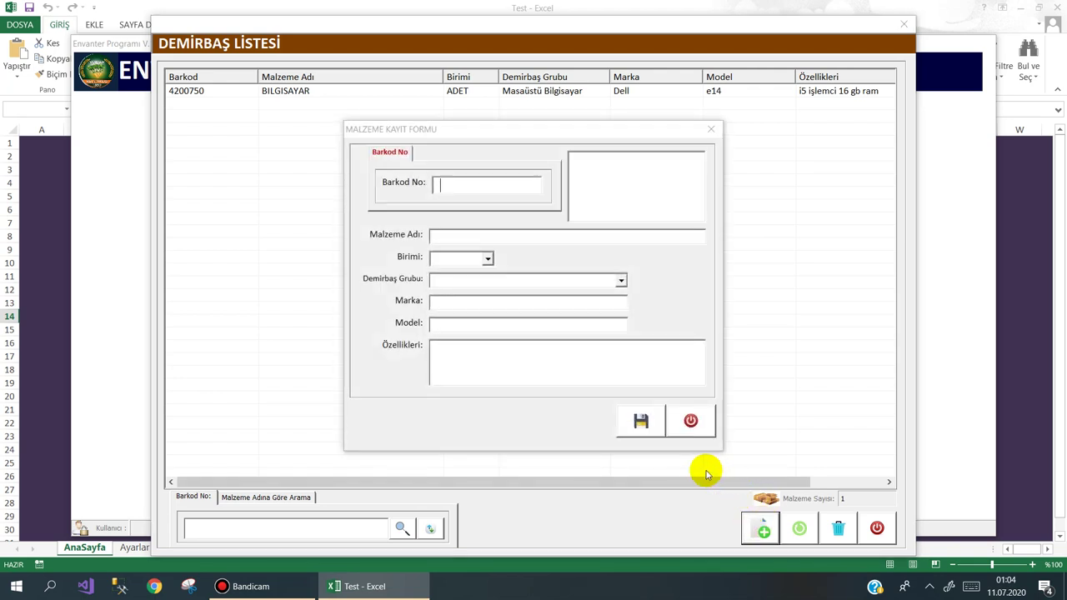
key("Return")
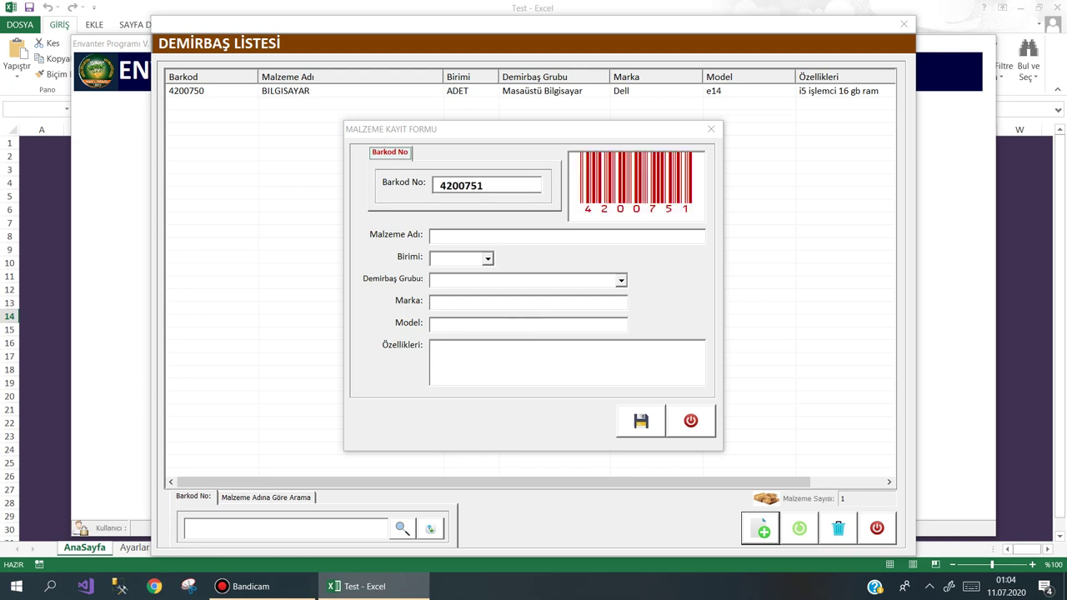
left_click(485, 238)
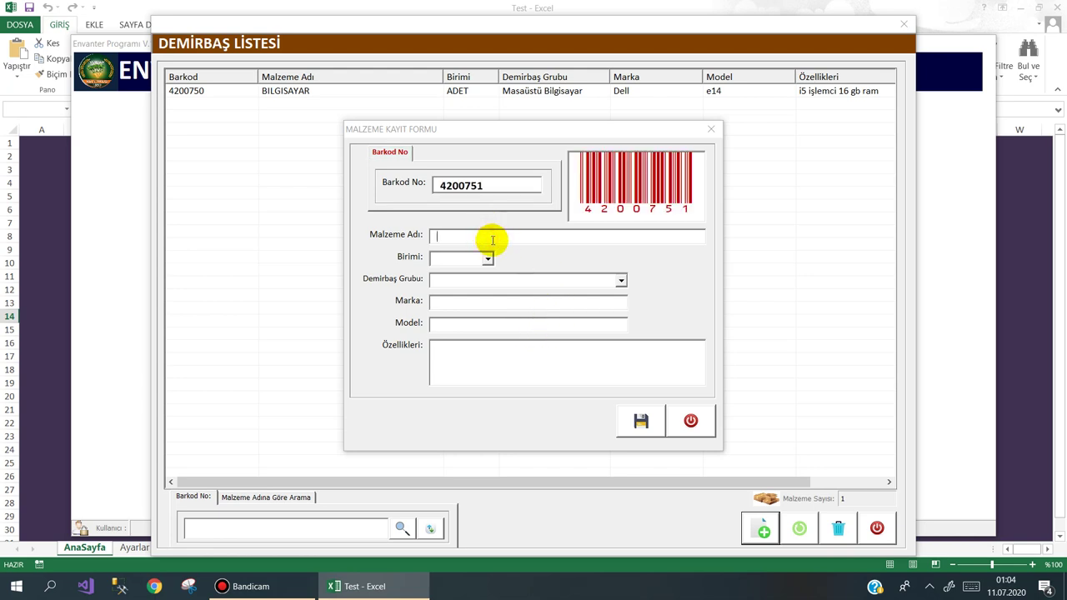
type("Notebo")
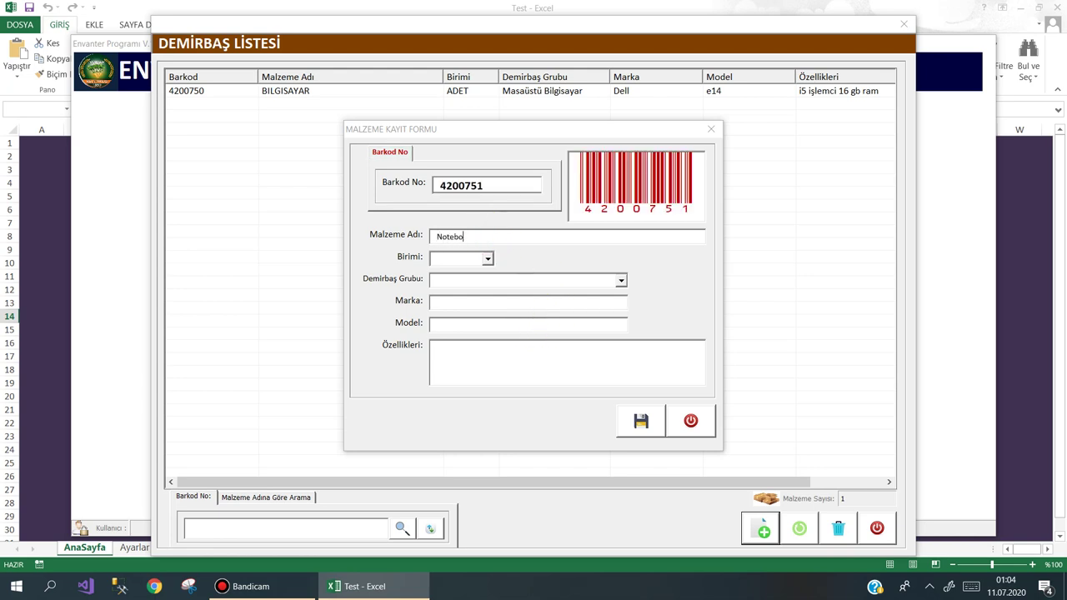
type("Adet")
type("Dizüstü Bilgisayar")
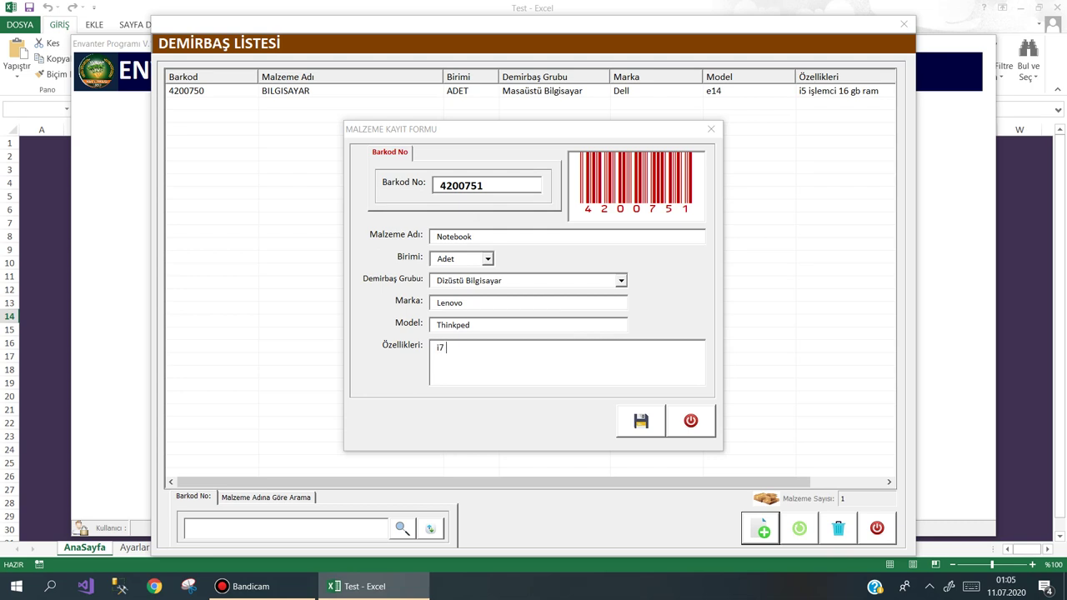
type("şlemci 16gb")
type("ram 256 ssd")
left_click(634, 425)
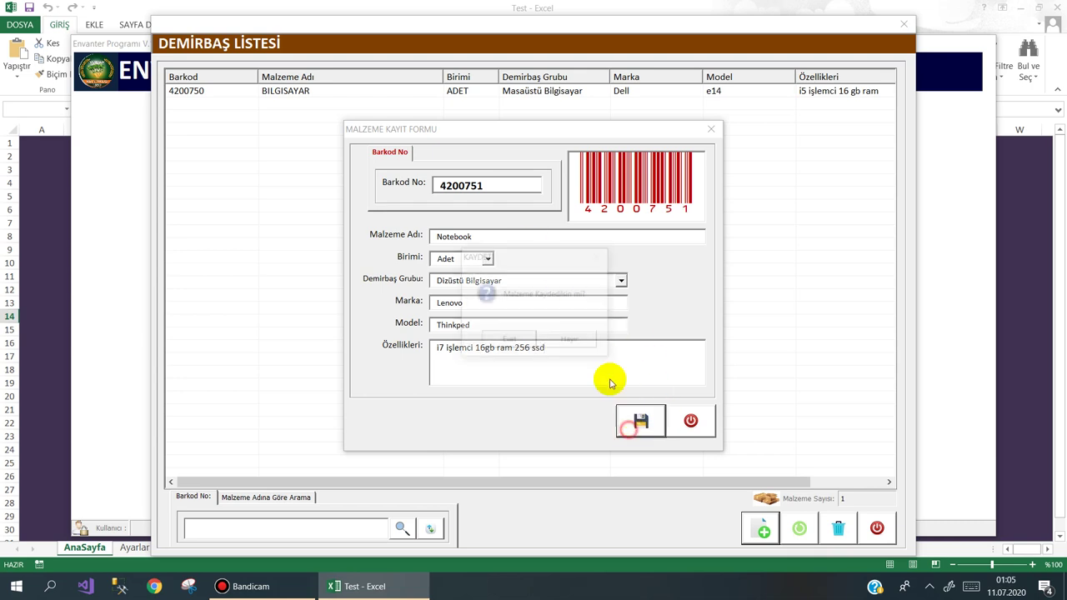
left_click(504, 342)
left_click(700, 310)
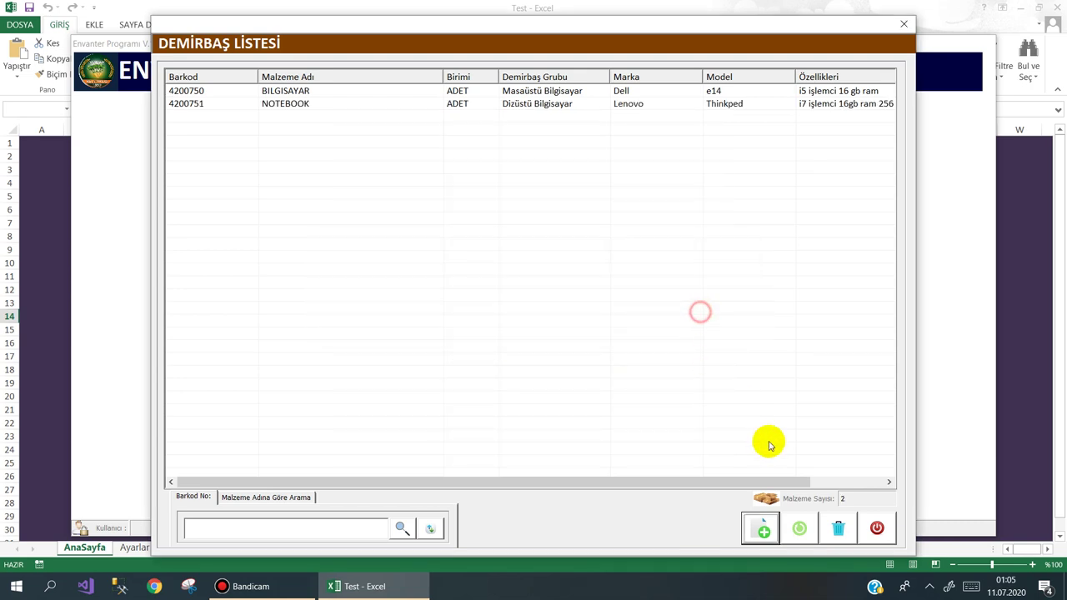
Register asset 4200752: Makam Koltuğu, Adet, Mobilya, Bellona x100, described as 'deri'.
left_click(763, 523)
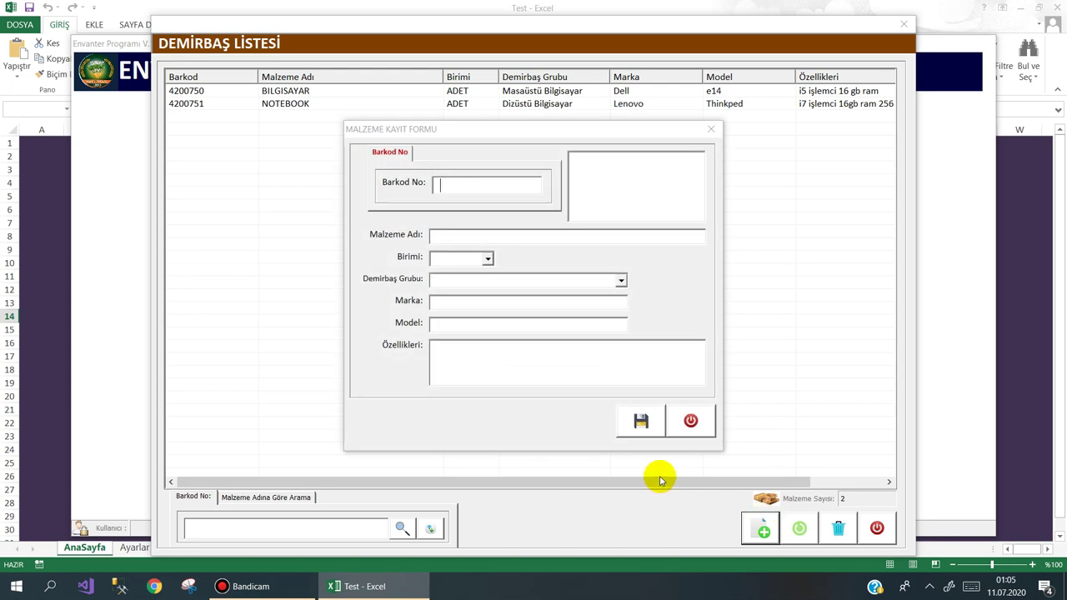
left_click(487, 236)
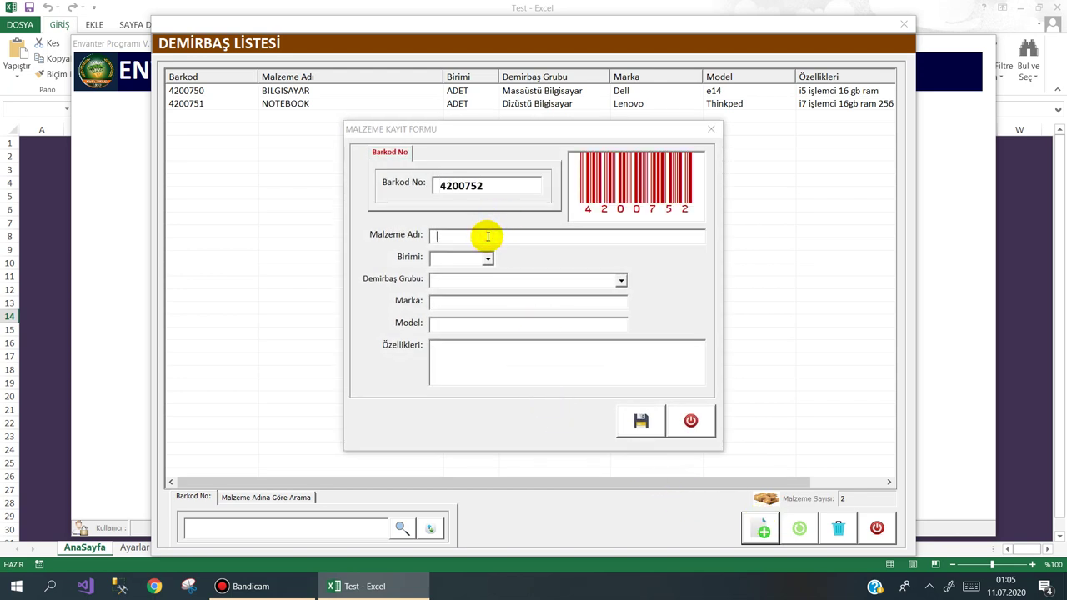
type("Makam Ko")
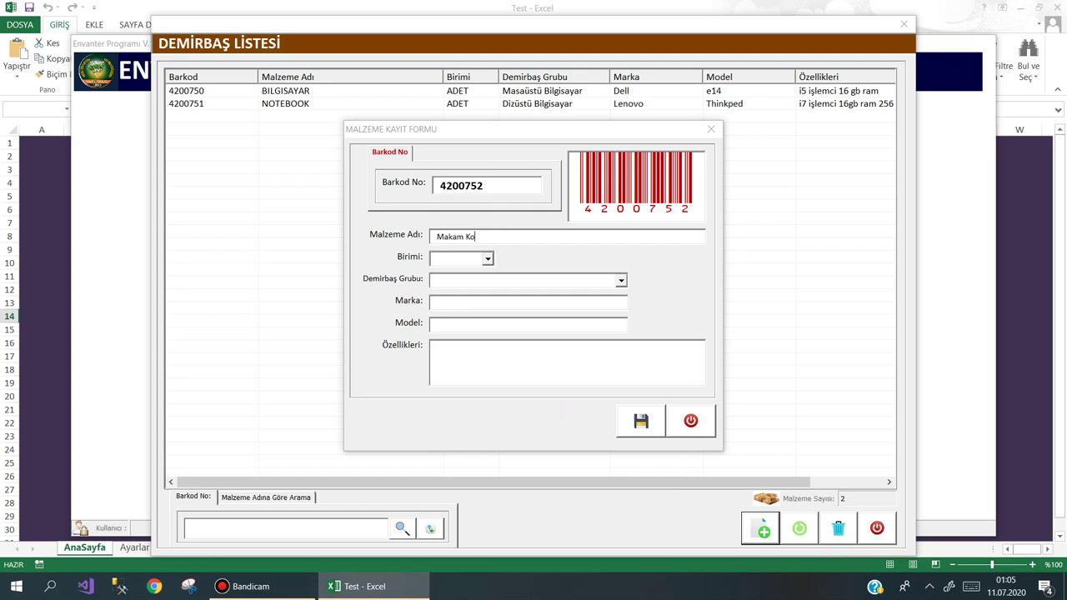
key("BackSpace")
key("BackSpace")
type("Adet")
key("Tab")
type("Mobilya")
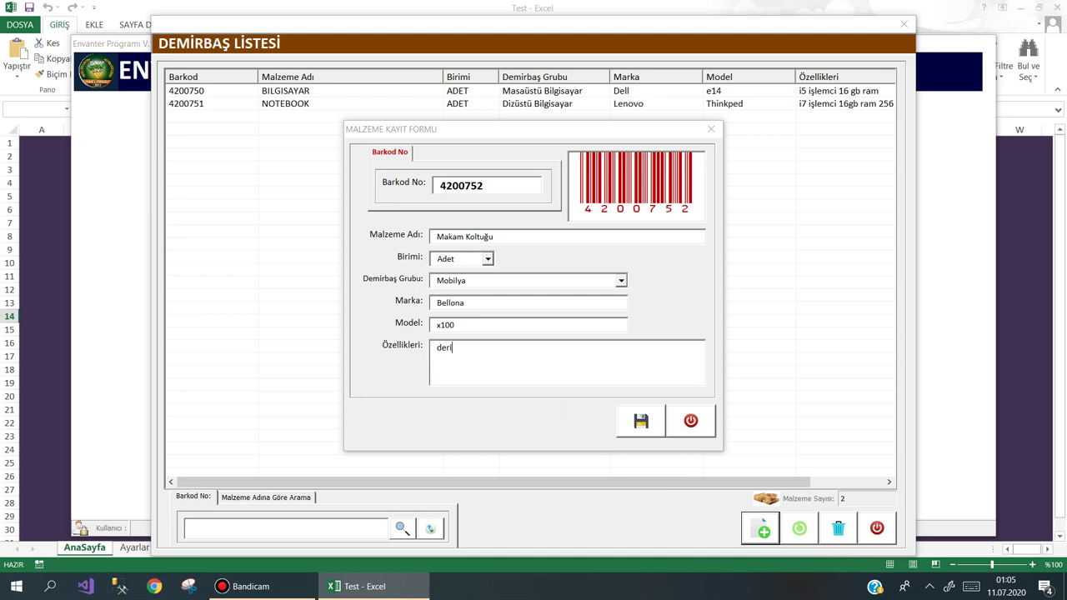
left_click(640, 420)
left_click(524, 336)
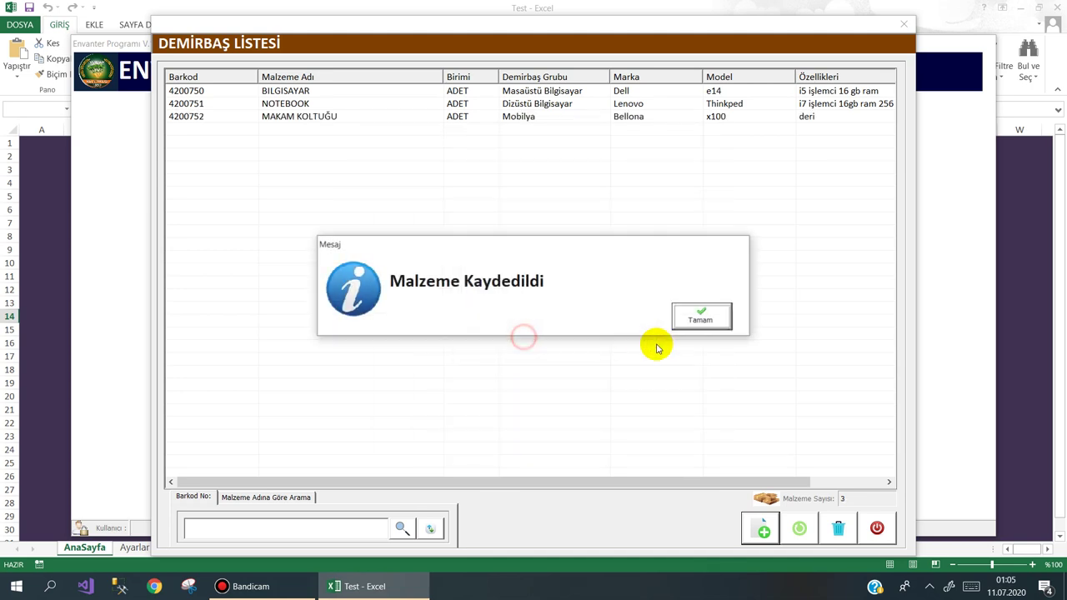
left_click(716, 318)
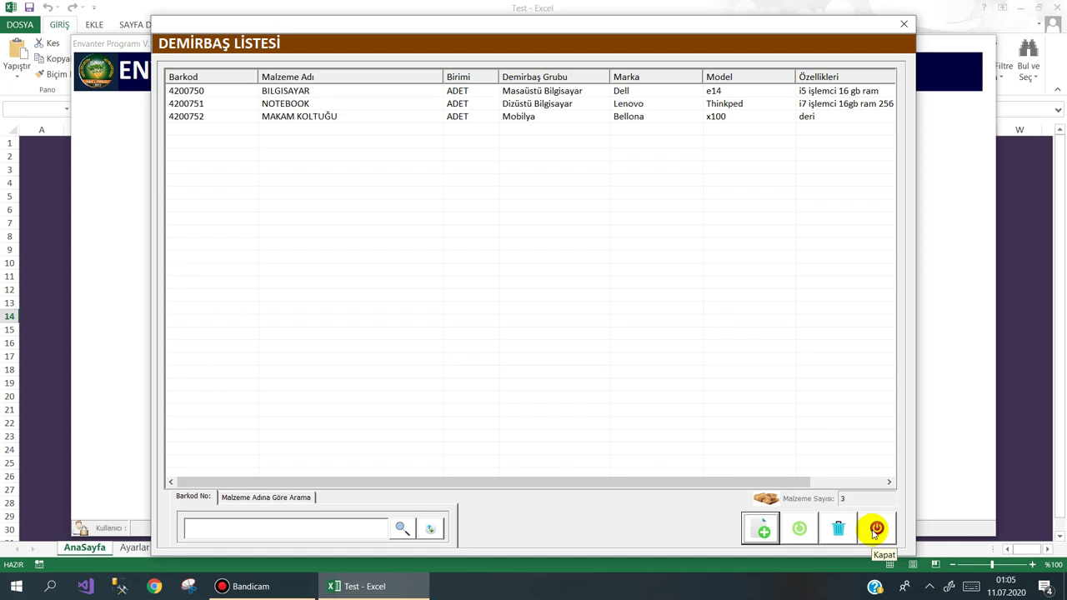
Search the asset list by Barkod No, first 4200750 and then 4200752.
left_click(800, 528)
left_click(695, 418)
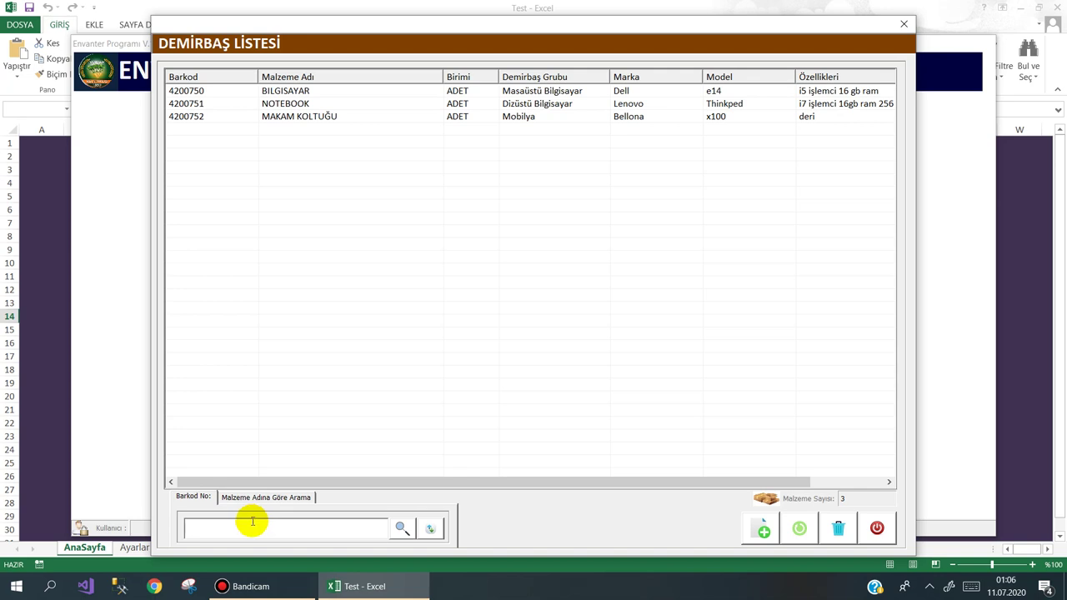
type("4200750")
key("Return")
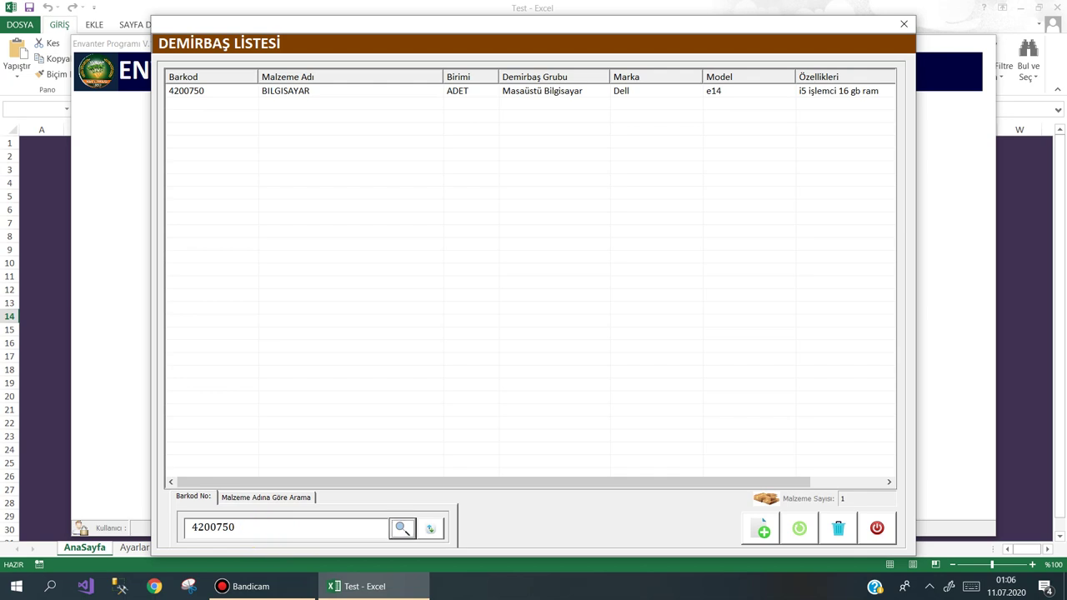
left_click_drag(250, 525, 186, 527)
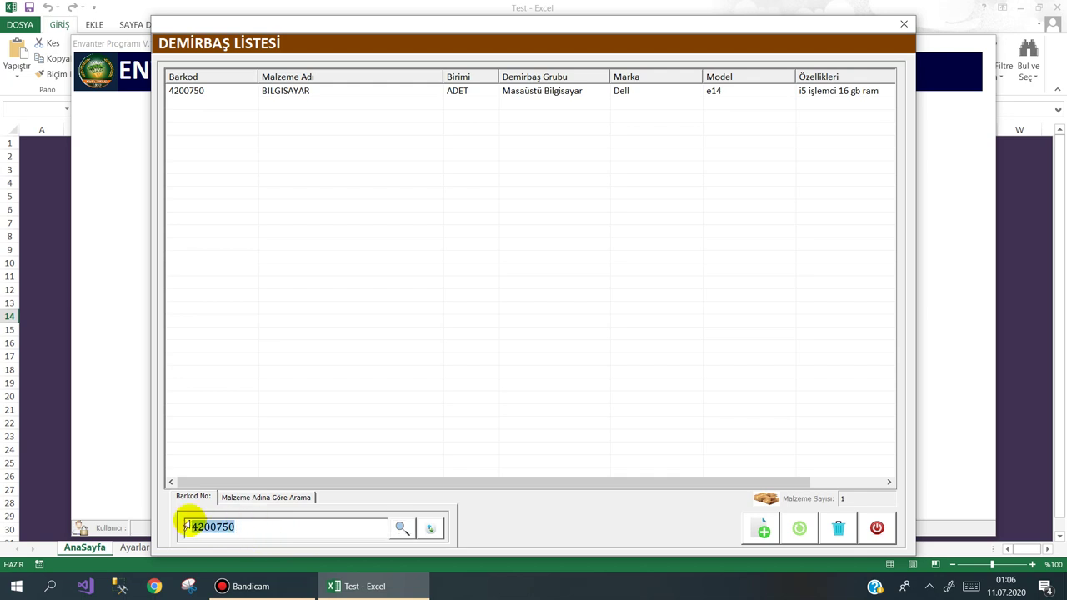
type("4200752")
key("Return")
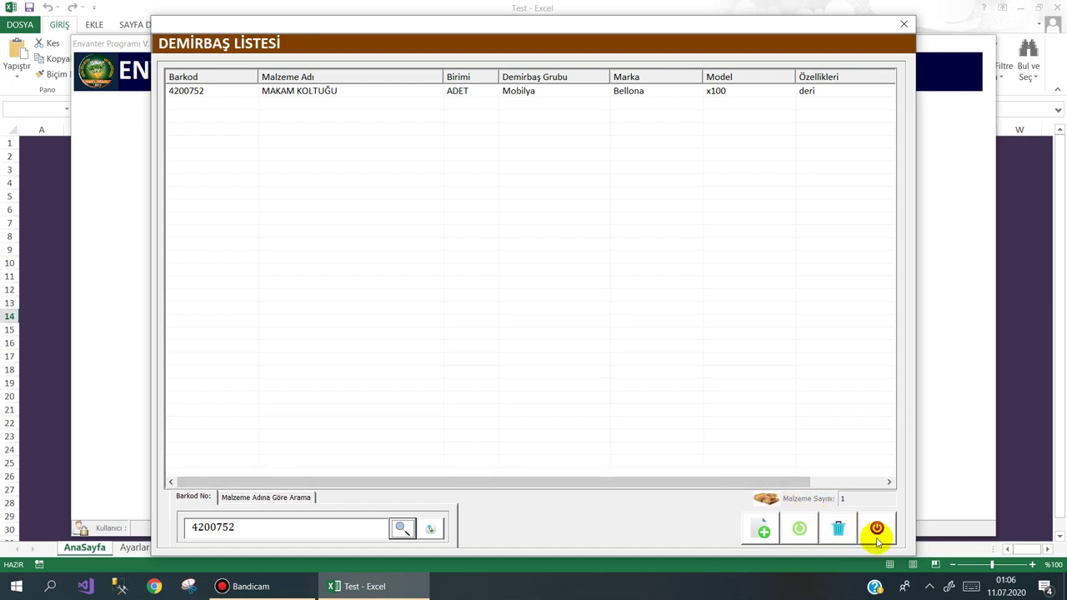
Show all three assets again, view MAKAM KOLTUĞU, cancel its deletion with Hayır, and close the list.
left_click(288, 496)
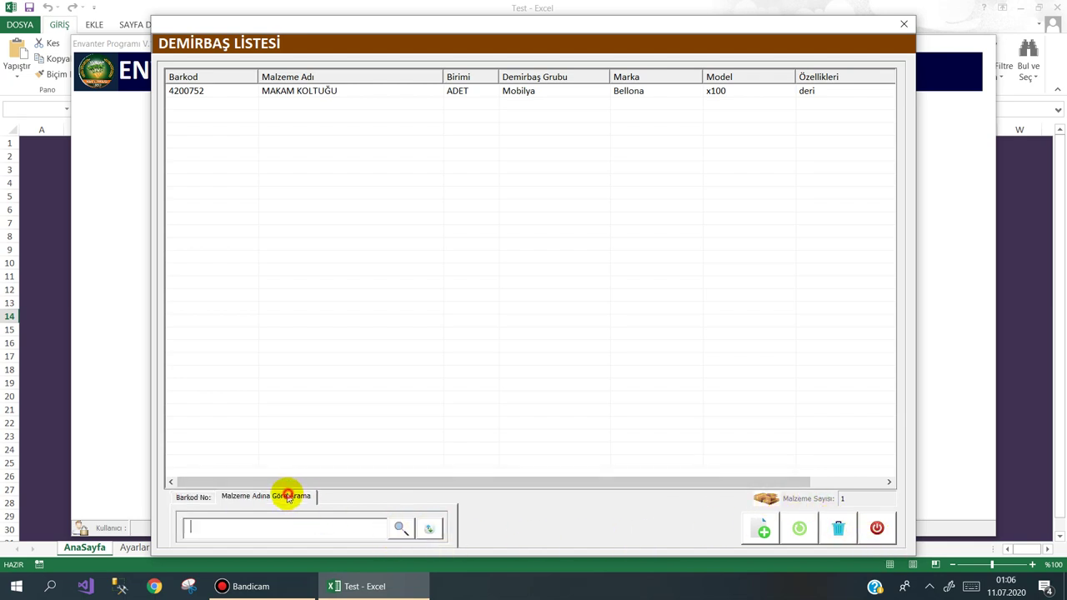
left_click(430, 528)
left_click(800, 526)
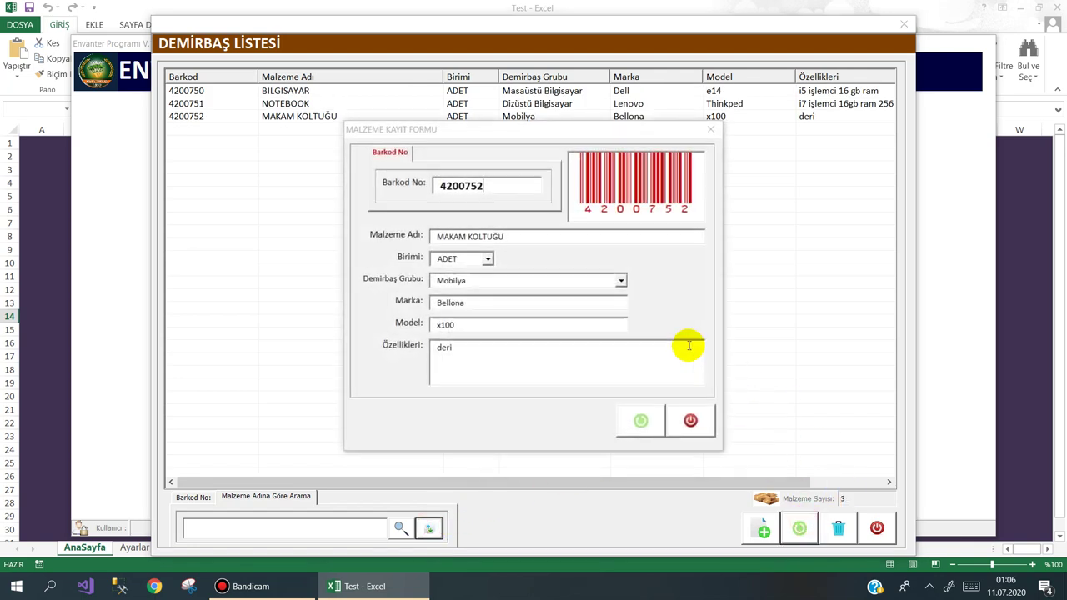
left_click(688, 419)
left_click(838, 527)
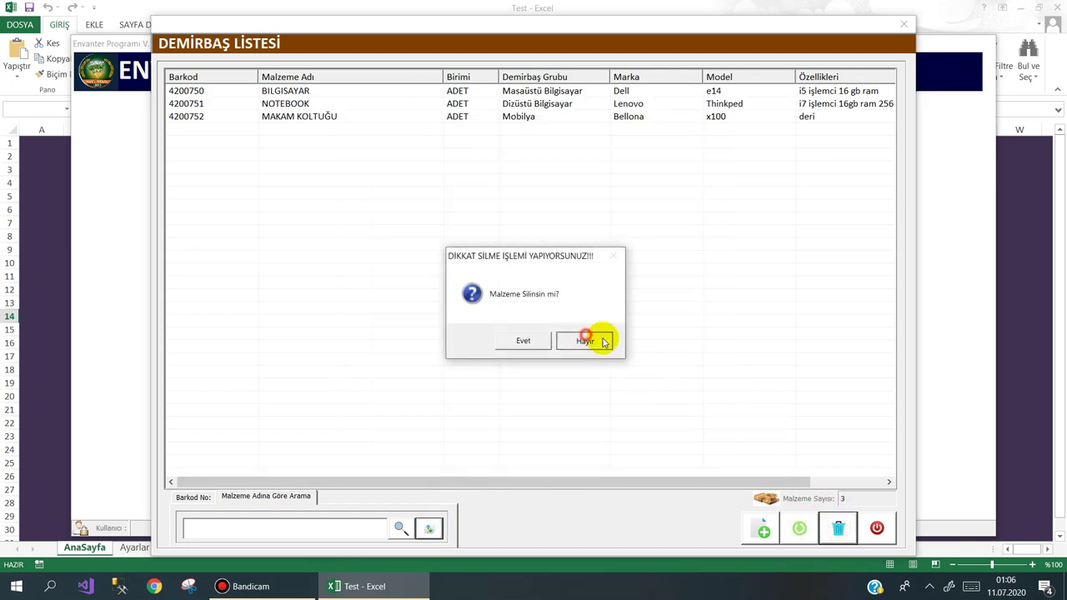
left_click(588, 338)
left_click(877, 528)
left_click(513, 83)
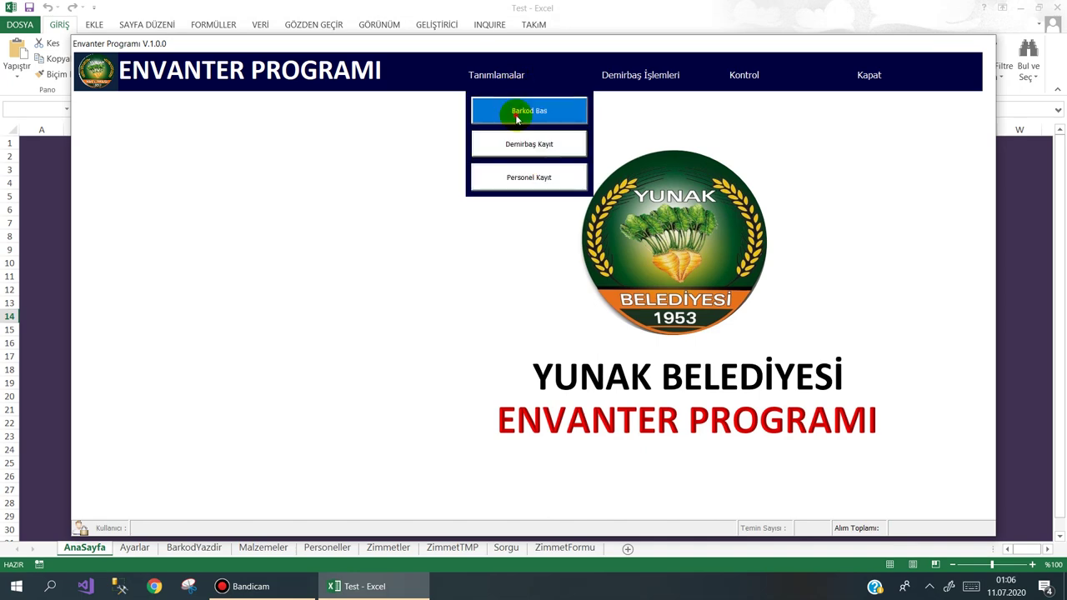
Glance at the barcode printing form and the asset list, then open the Personel Kayıt staff list.
left_click(525, 110)
left_click(695, 483)
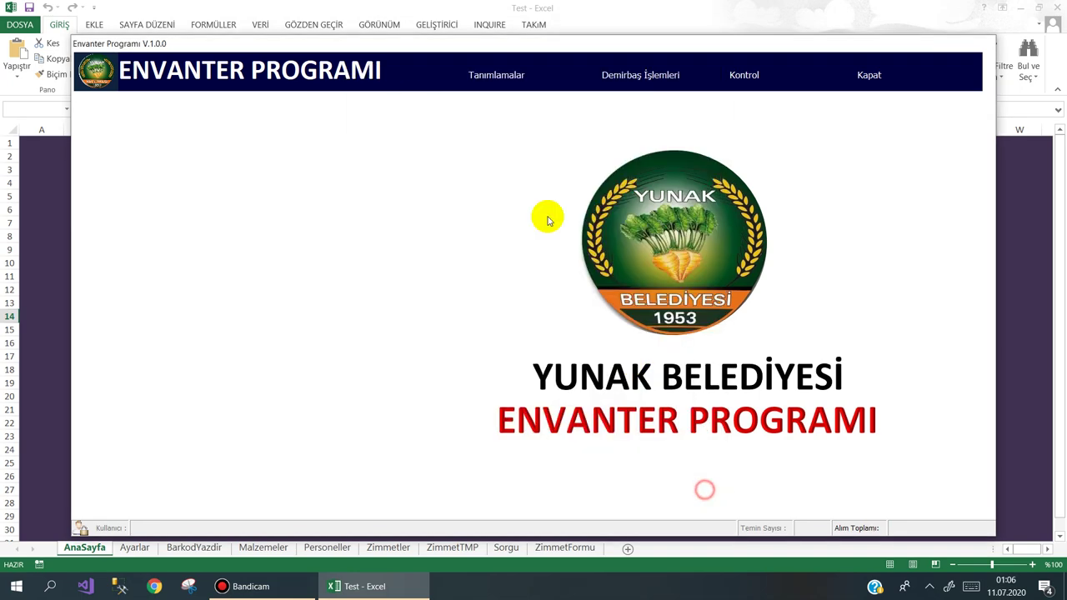
left_click(500, 75)
left_click(509, 143)
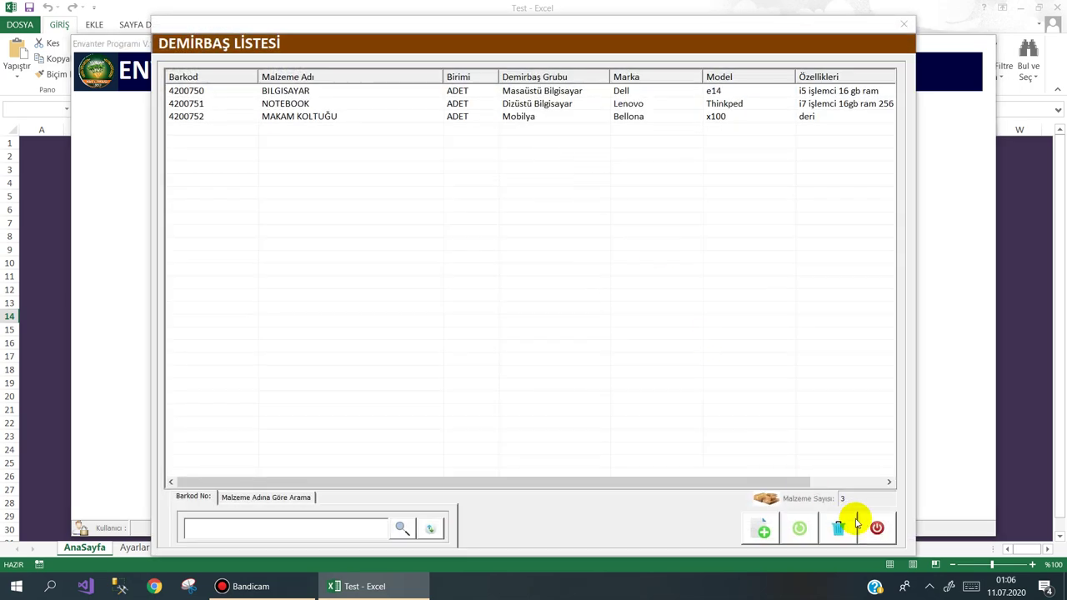
left_click(870, 529)
left_click(500, 75)
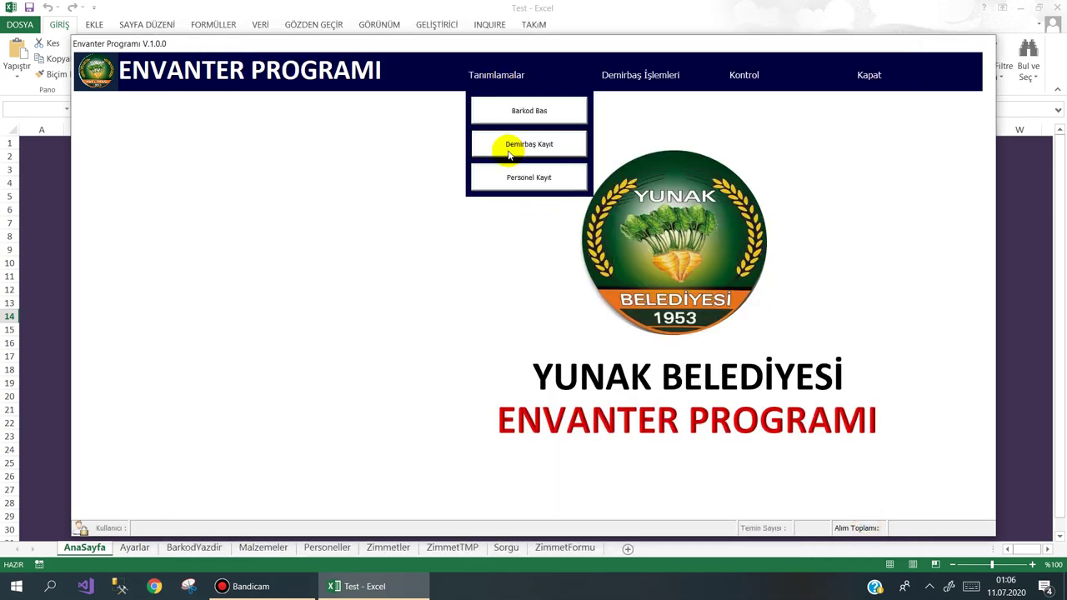
left_click(507, 179)
Add staff member with Sicil No 1 as a Memur in Fen Ve İmar Servisi, and save it.
left_click(659, 528)
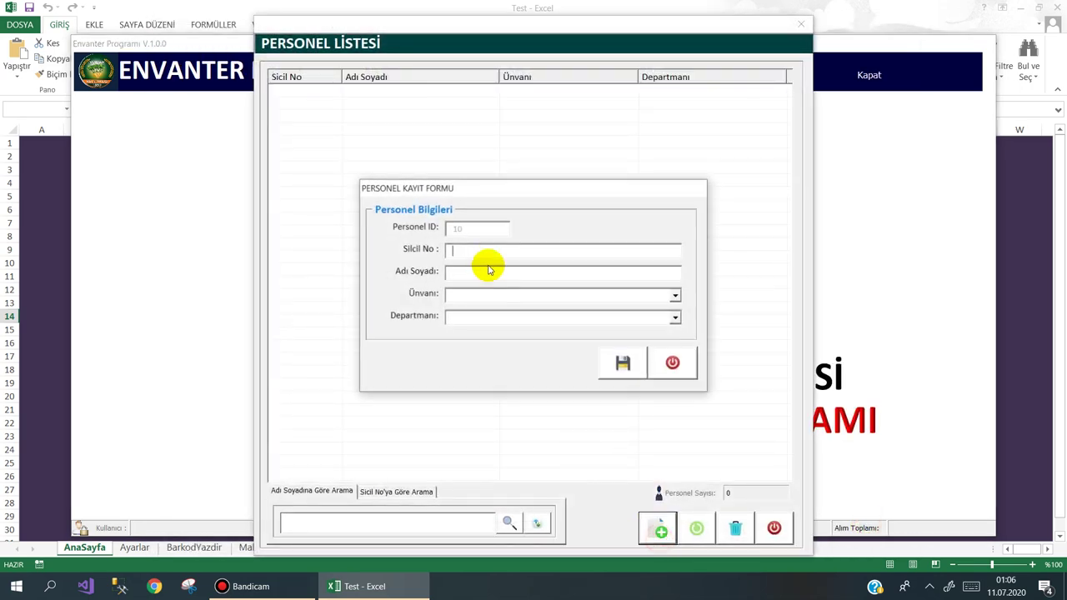
type("180")
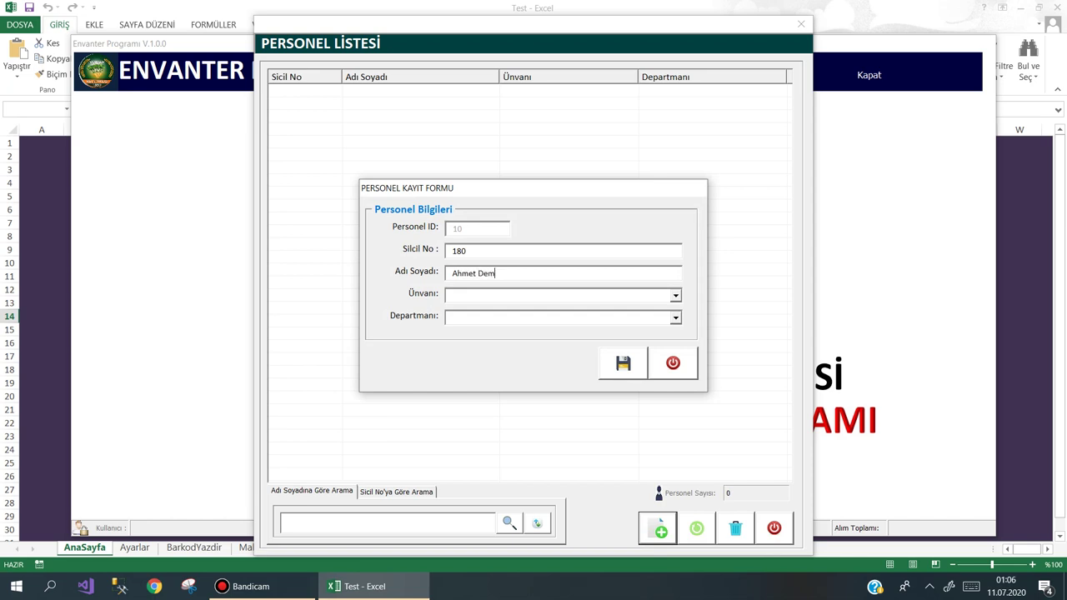
key("Down")
key("Down")
key("Tab")
key("Down")
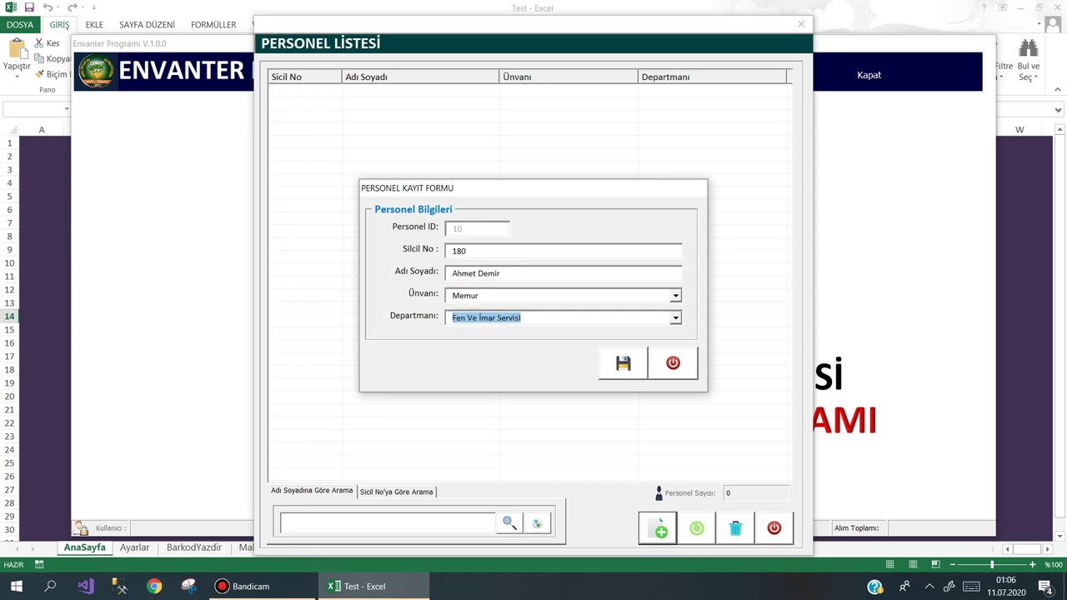
key("Down")
key("Up")
left_click(624, 363)
left_click(529, 340)
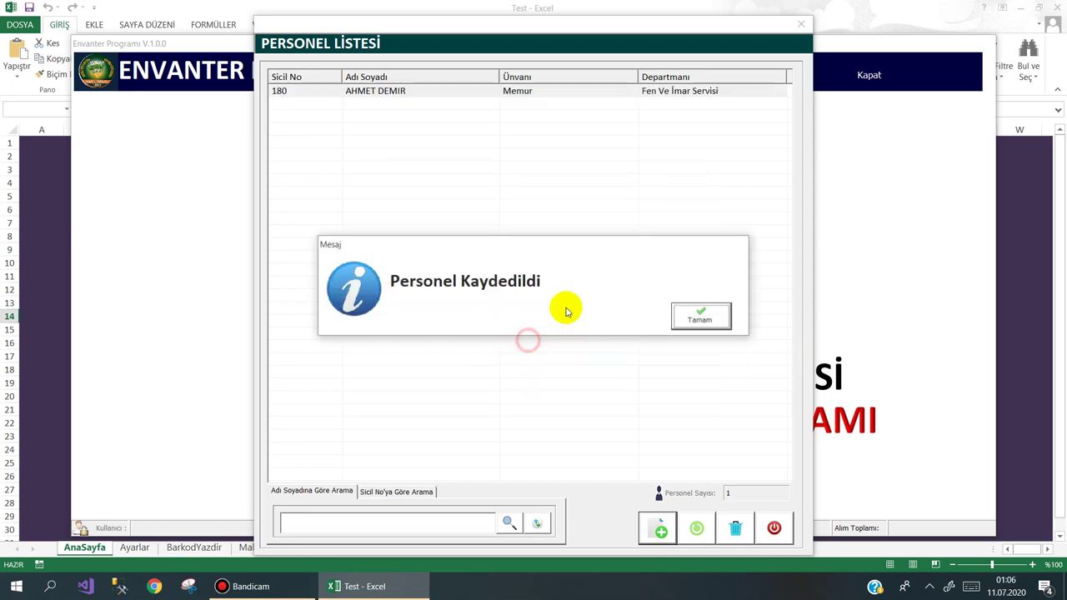
left_click(687, 320)
left_click(650, 527)
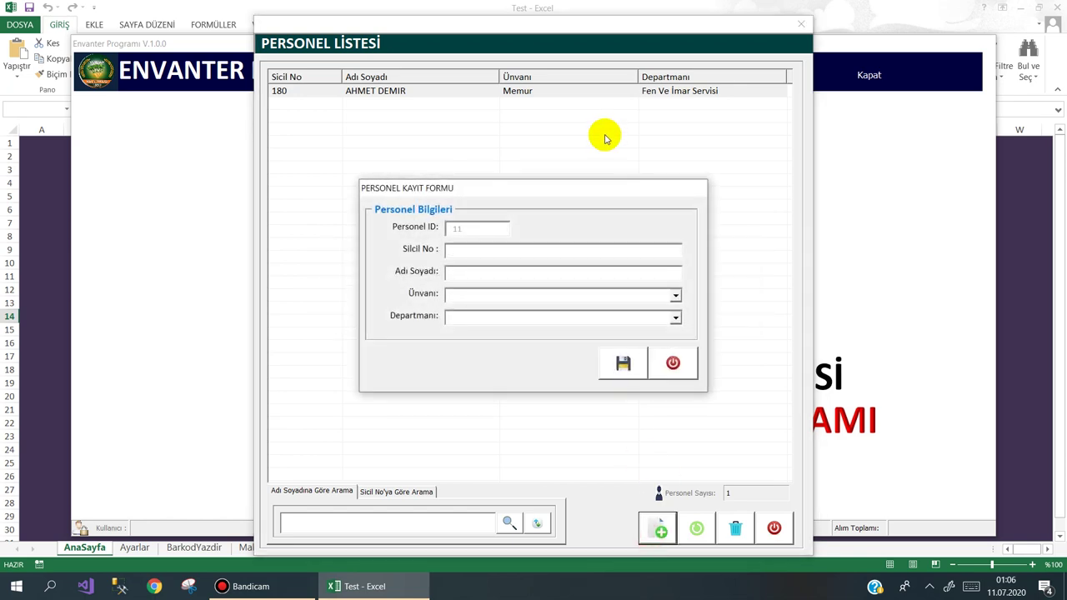
Register the second staff member as a Tekniker in Yazı İşleri Müdürlüğü and save with Evet.
type("A")
key("BackSpace")
type("190")
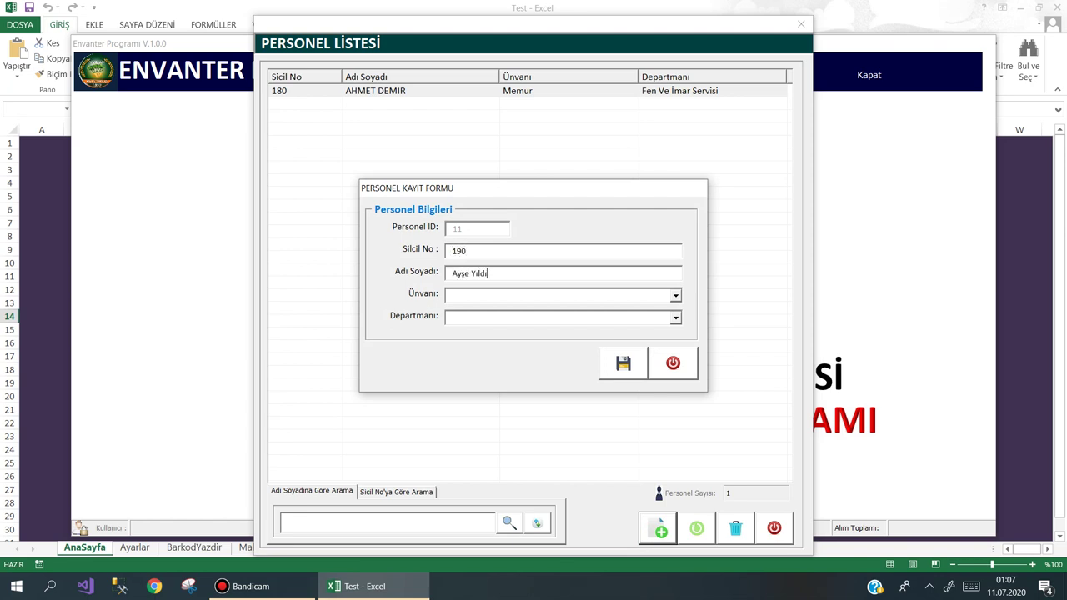
key("Down")
key("Down")
key("Down")
key("Tab")
key("Down")
key("Down")
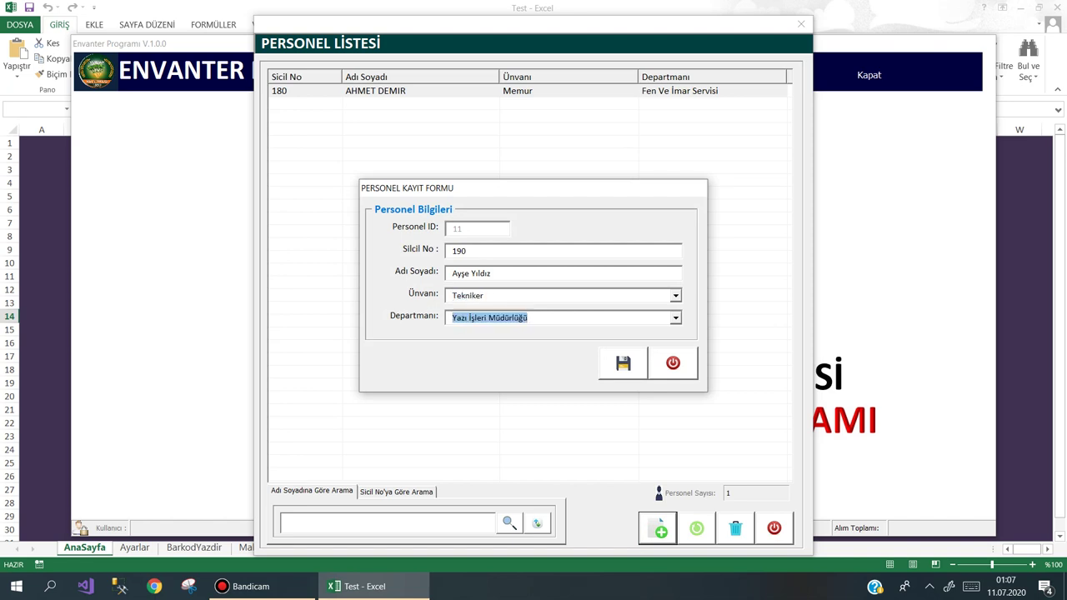
left_click(622, 362)
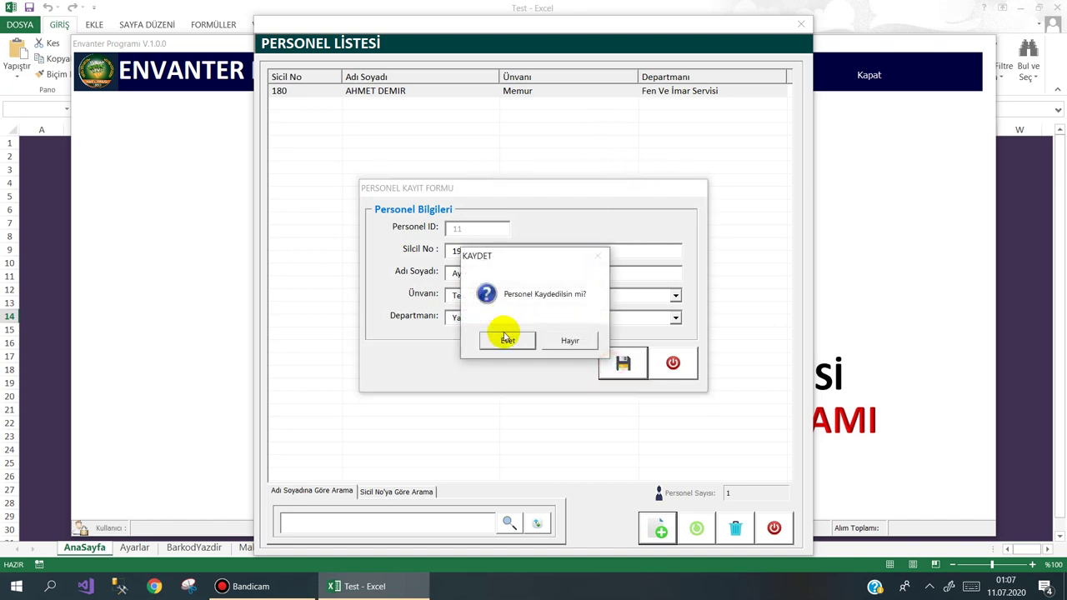
left_click(505, 340)
left_click(717, 314)
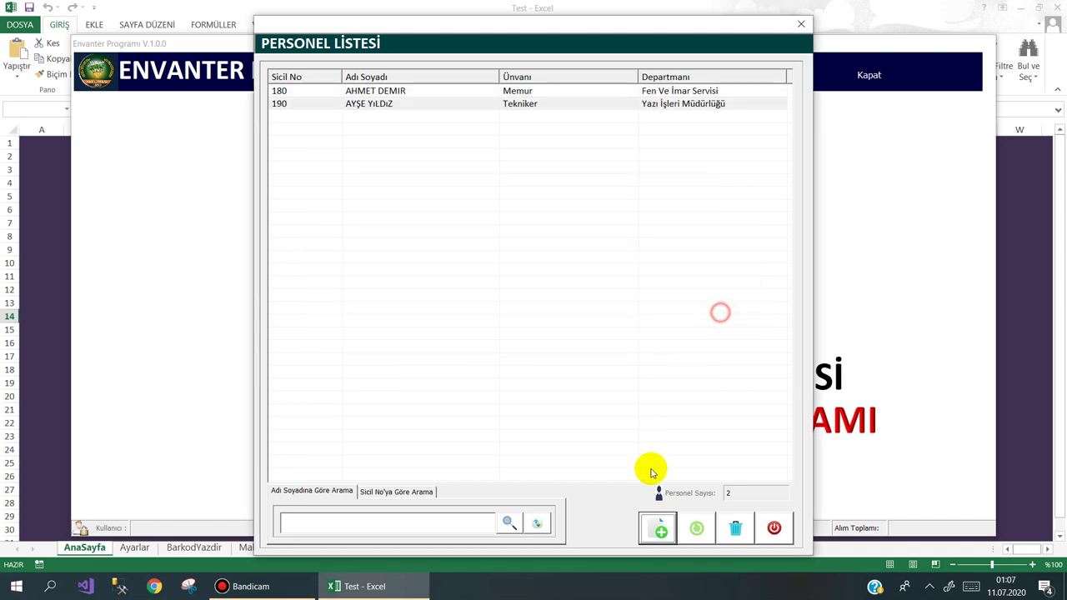
left_click(656, 526)
Register the third staff member as a Mimar in Fen Ve İmar Servisi and save with Evet.
type("2010")
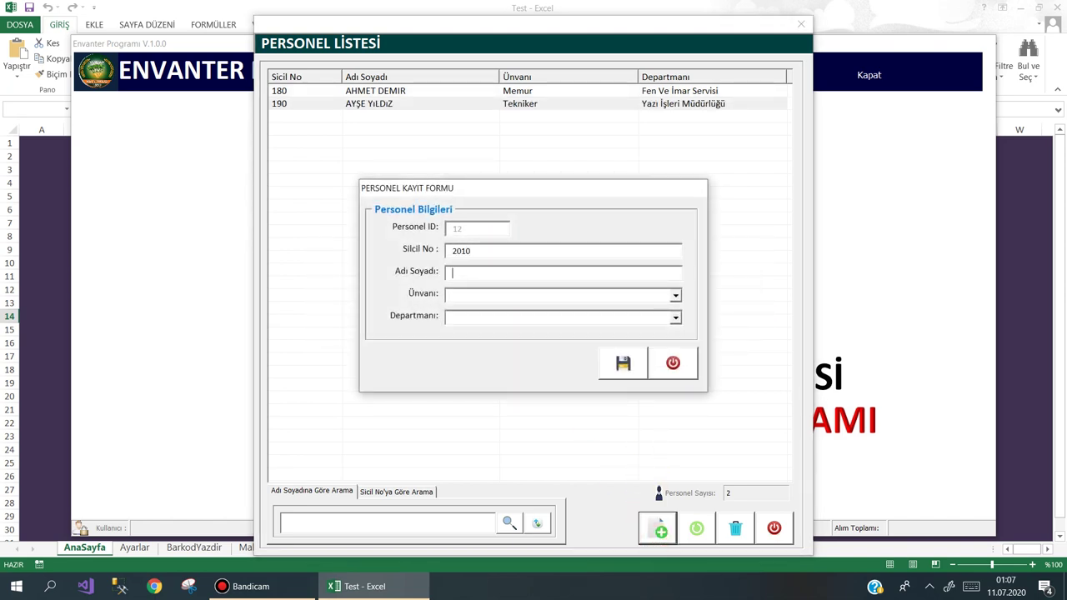
key("shift+Tab")
type("2")
key("Tab")
key("Down")
key("Down")
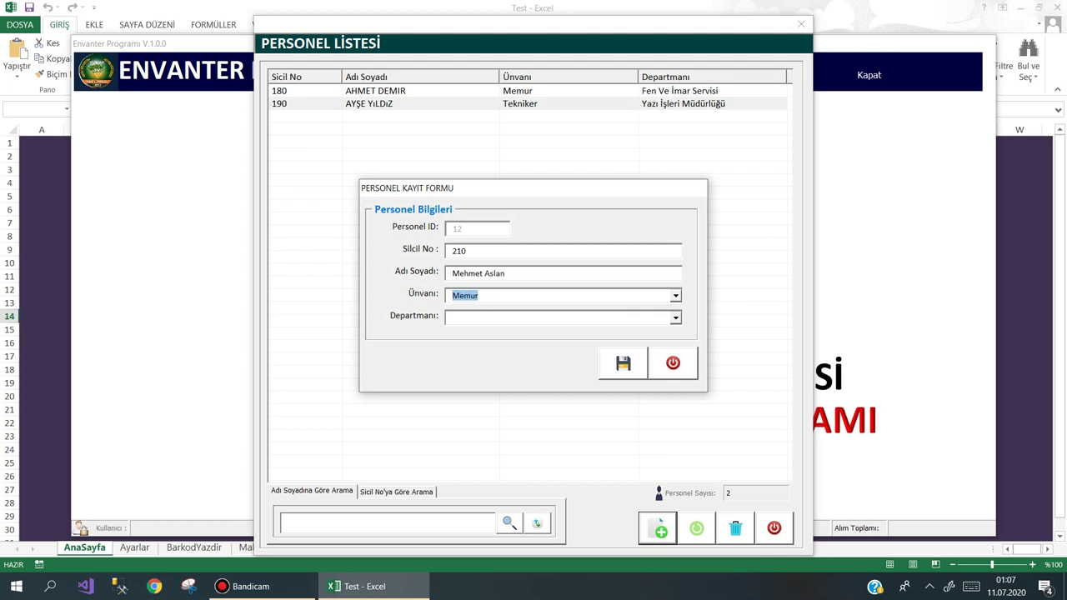
key("Tab")
key("Down")
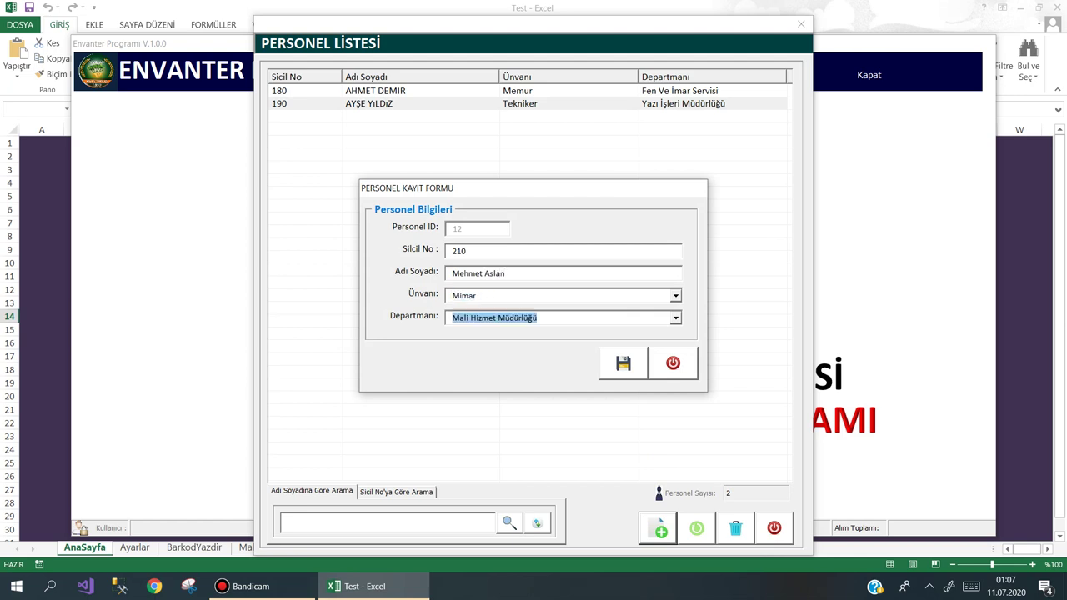
key("Down")
key("Down")
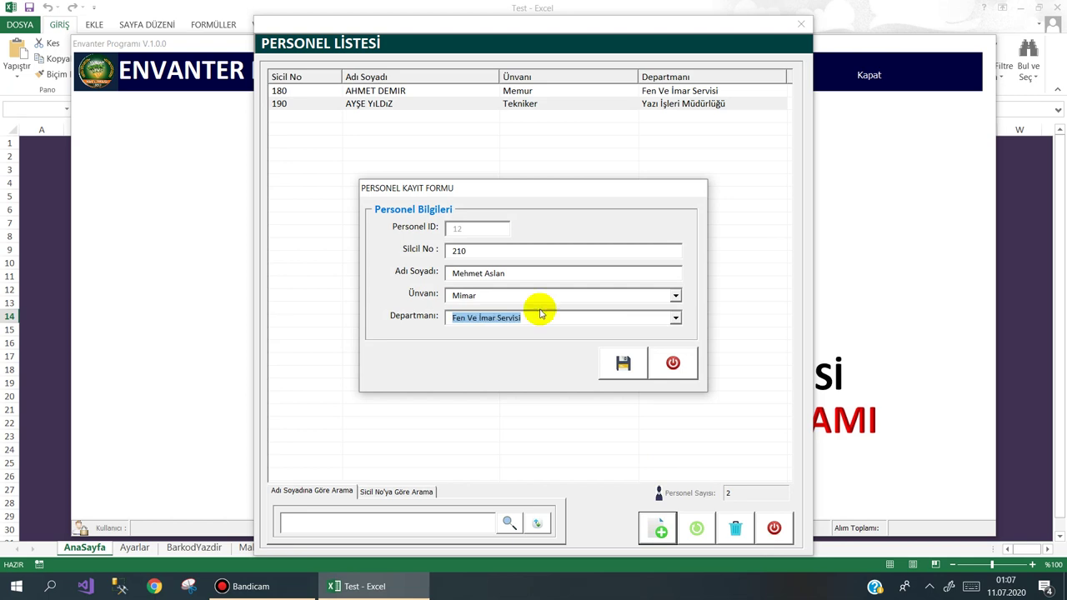
left_click(623, 363)
left_click(513, 339)
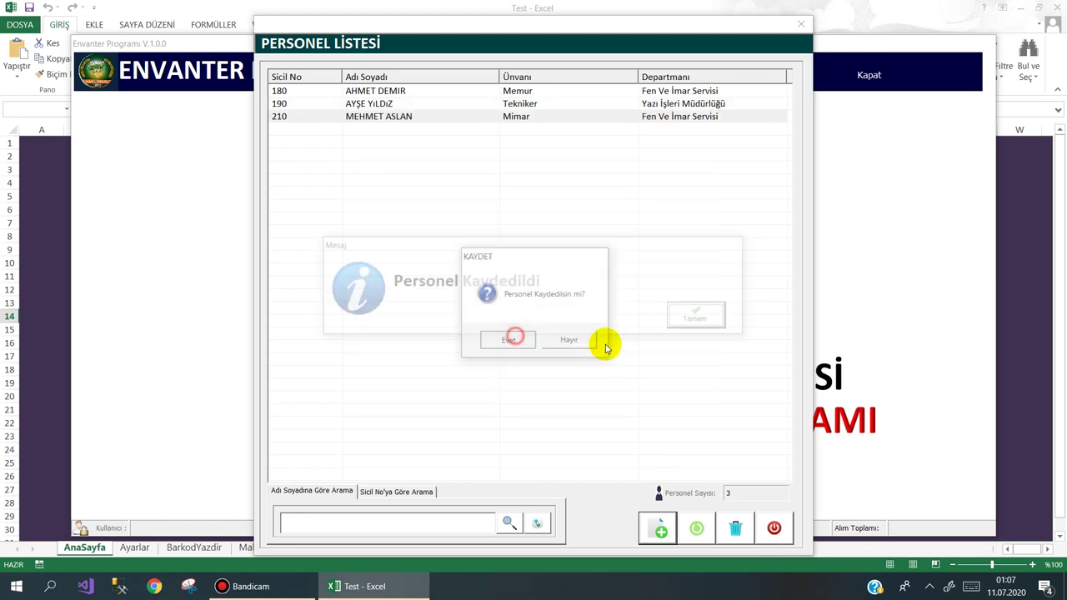
Filter staff by name 'meh' and by Sicil No '210', clearing each, then close the list.
left_click(696, 315)
left_click(702, 527)
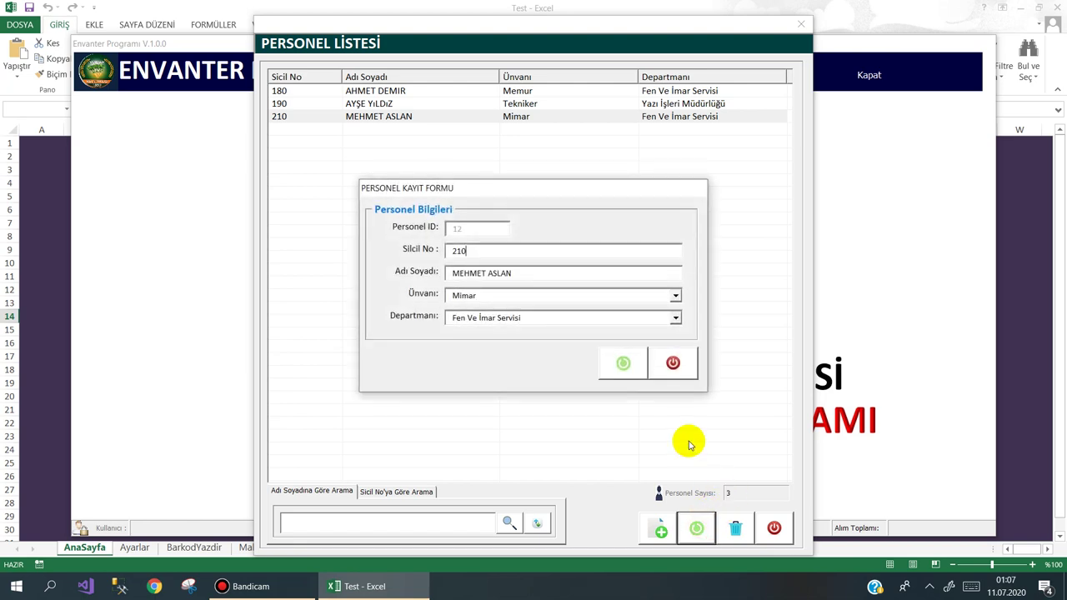
left_click(674, 362)
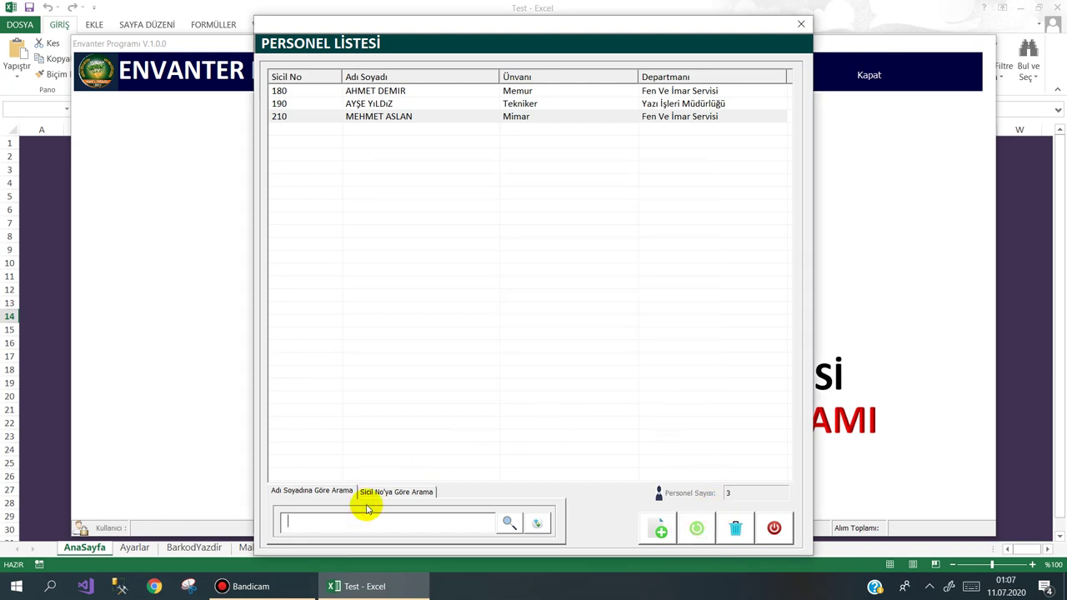
type("meh")
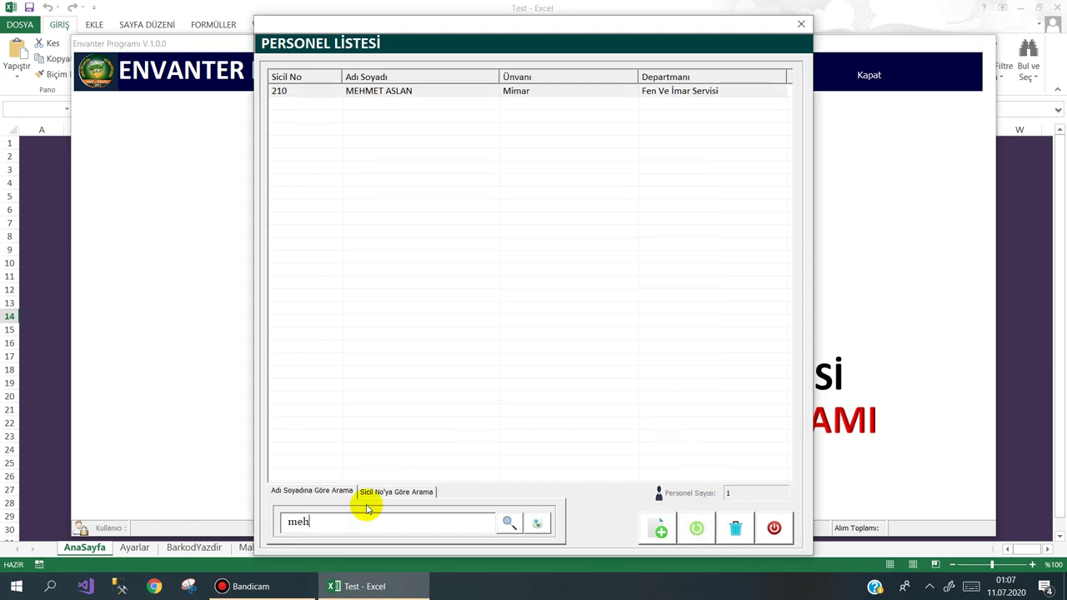
key("BackSpace")
key("BackSpace")
key("BackSpace")
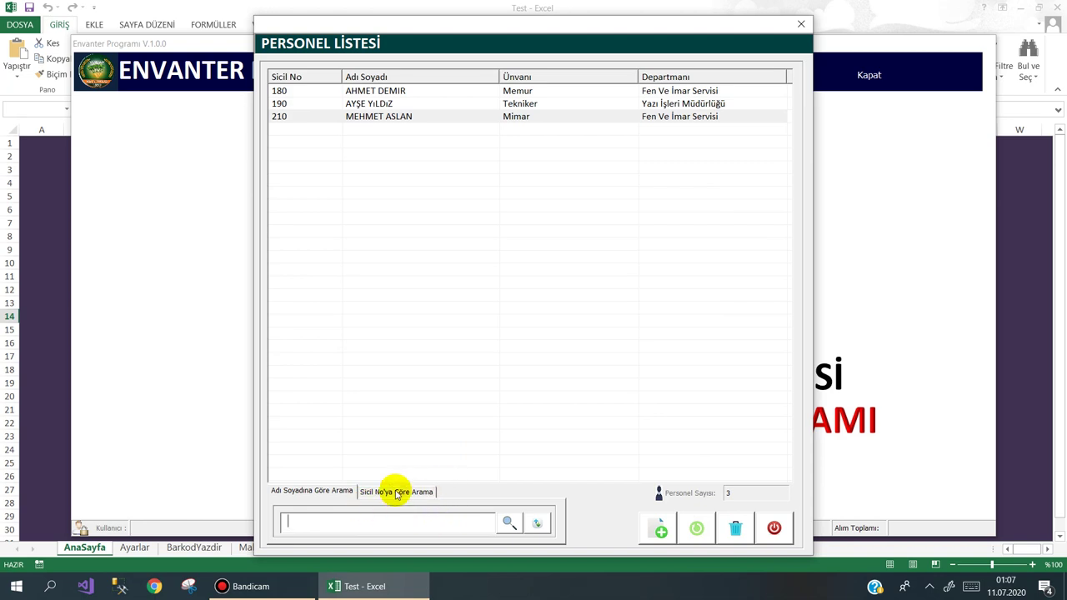
left_click(397, 492)
left_click(344, 523)
type("2")
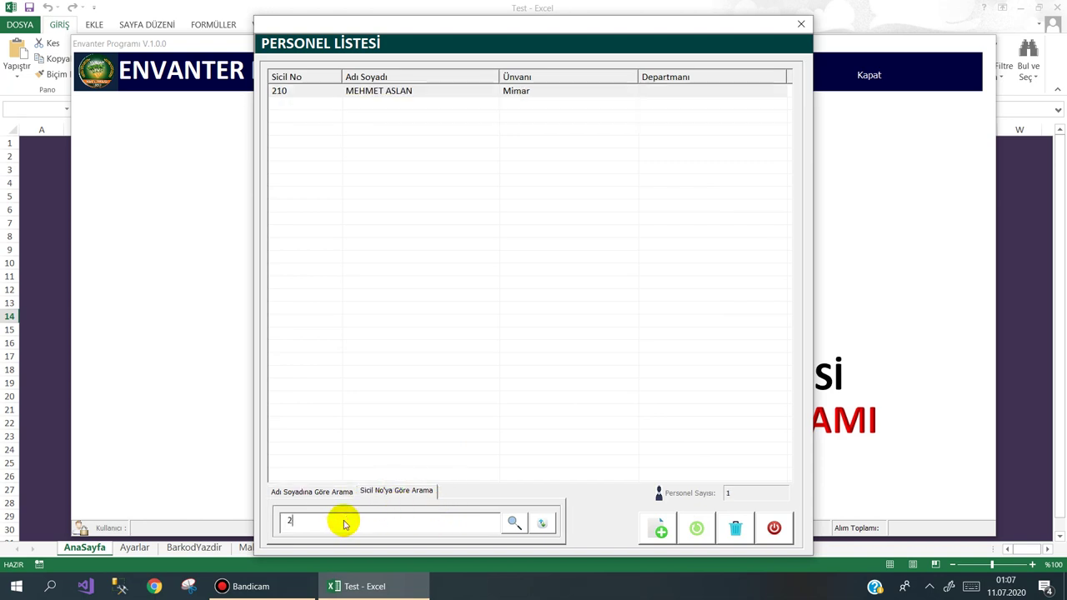
type("10")
key("BackSpace")
key("BackSpace")
key("BackSpace")
key("Escape")
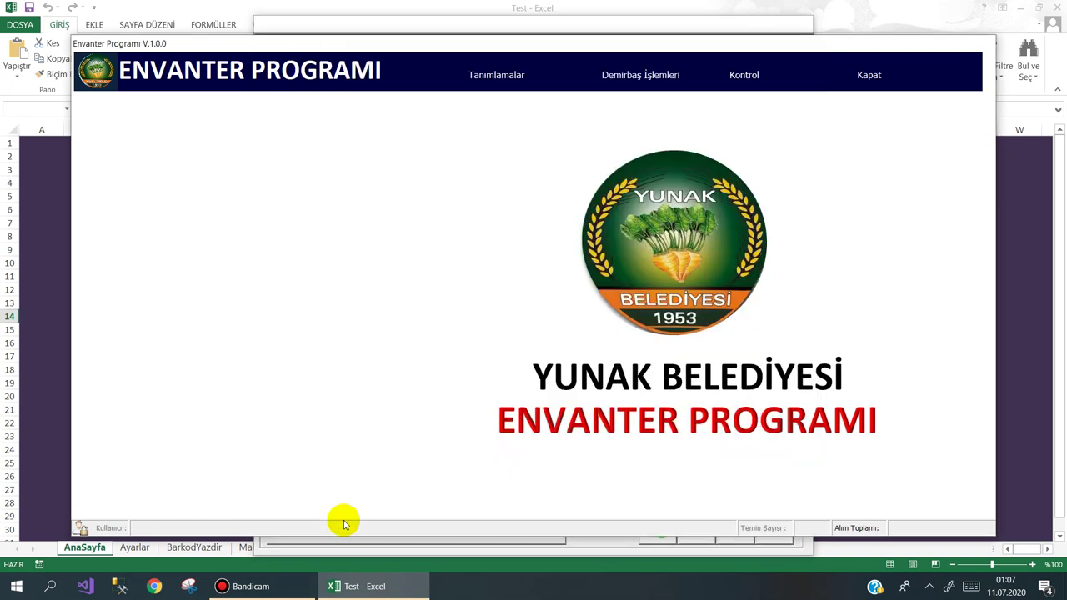
Start a Hızlı Transfer with the first listed employee as the recipient.
mouse_move(619, 96)
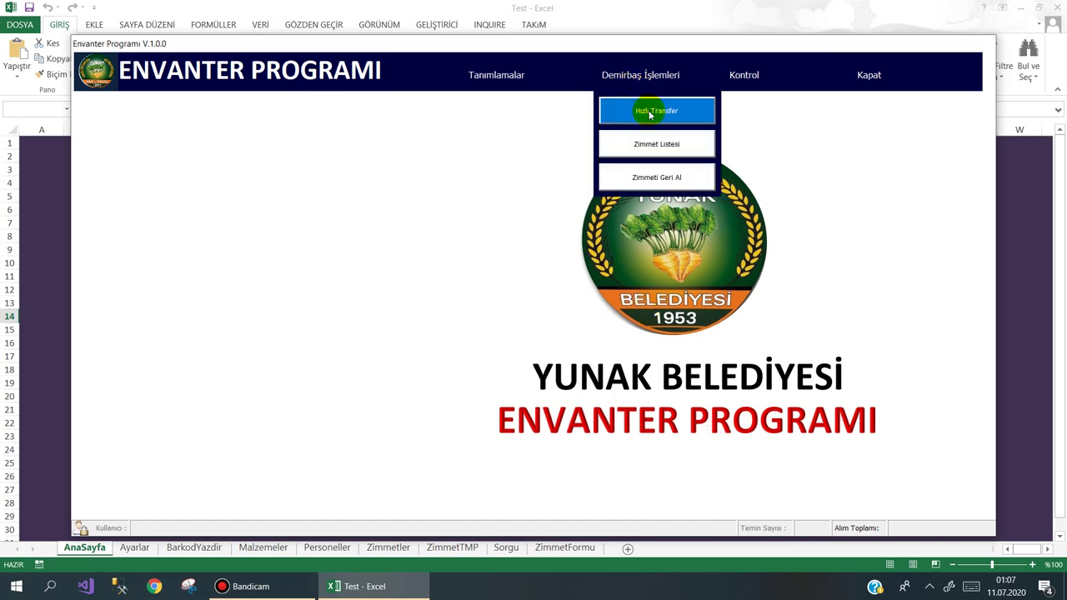
left_click(650, 115)
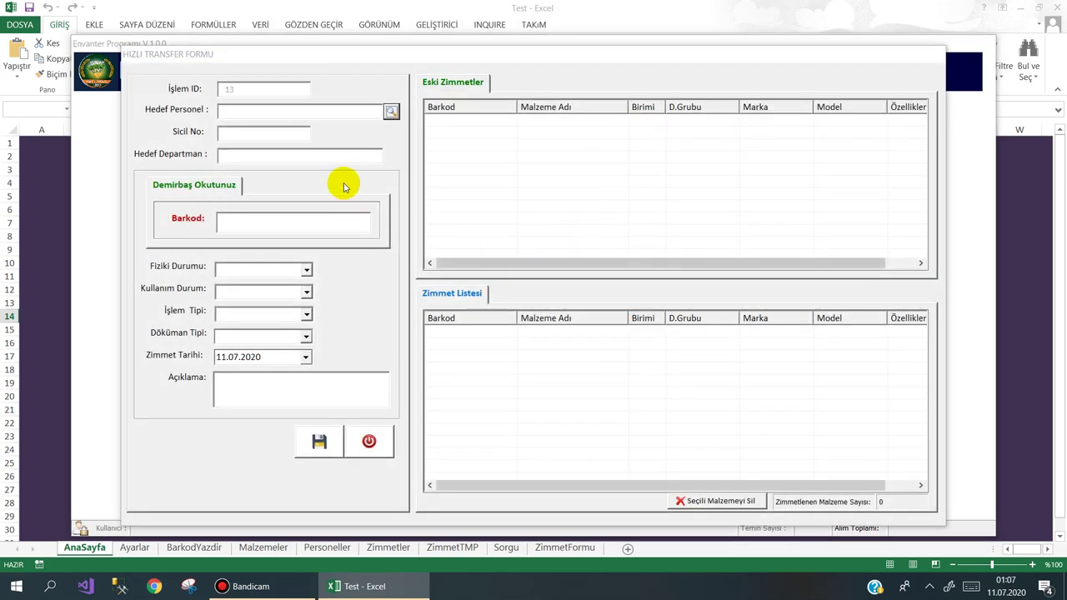
left_click(391, 112)
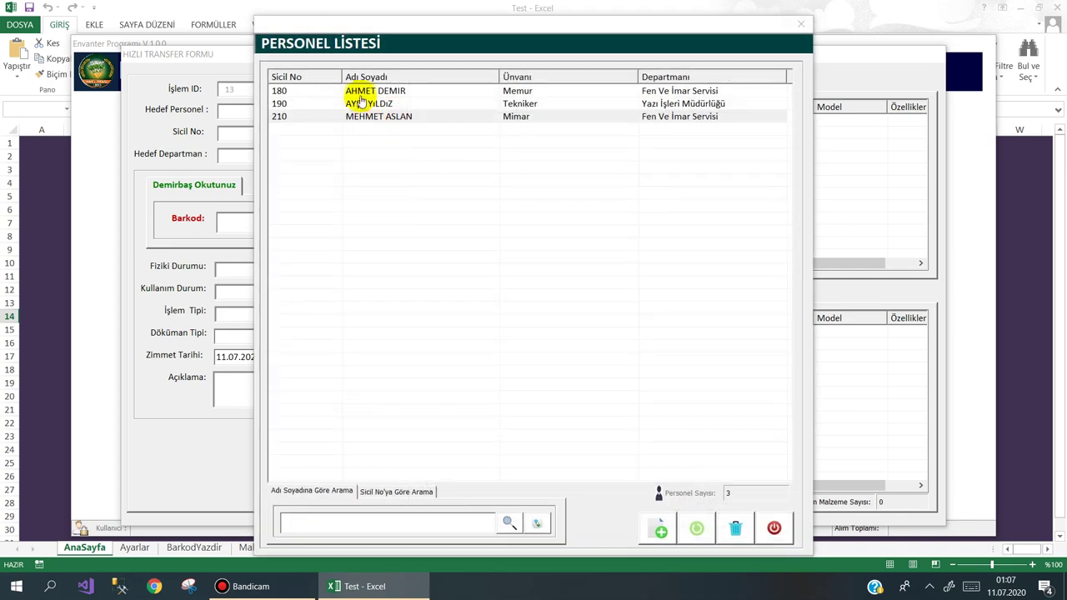
left_click(360, 92)
double_click(360, 92)
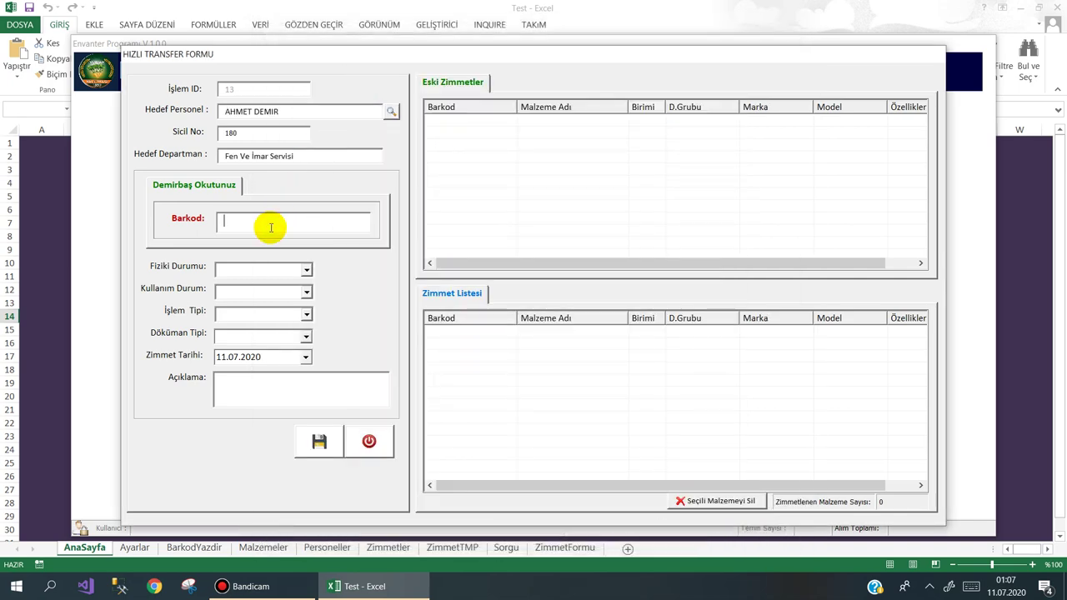
Add barcodes 4200750, 4200751 and 4200752 to the assignment list.
type("4200750")
key("Return")
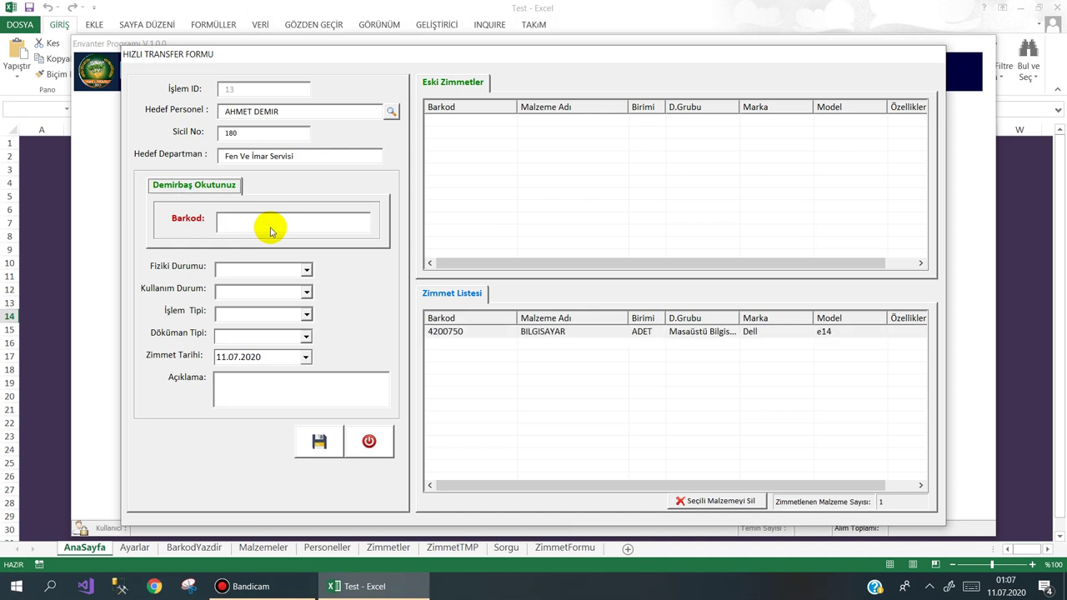
left_click(253, 231)
type("4200751")
key("Return")
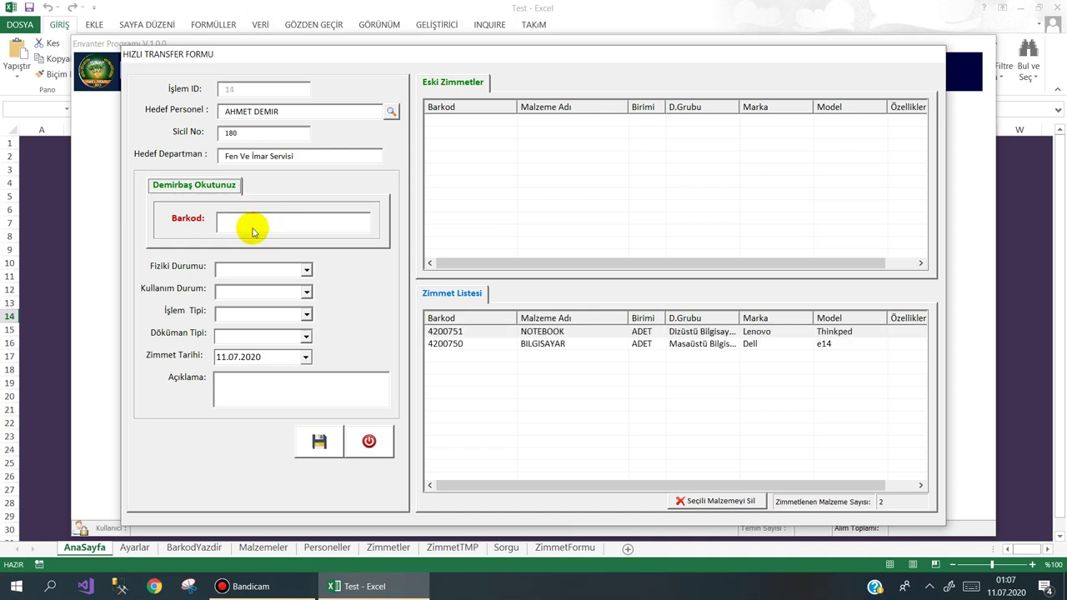
left_click(241, 222)
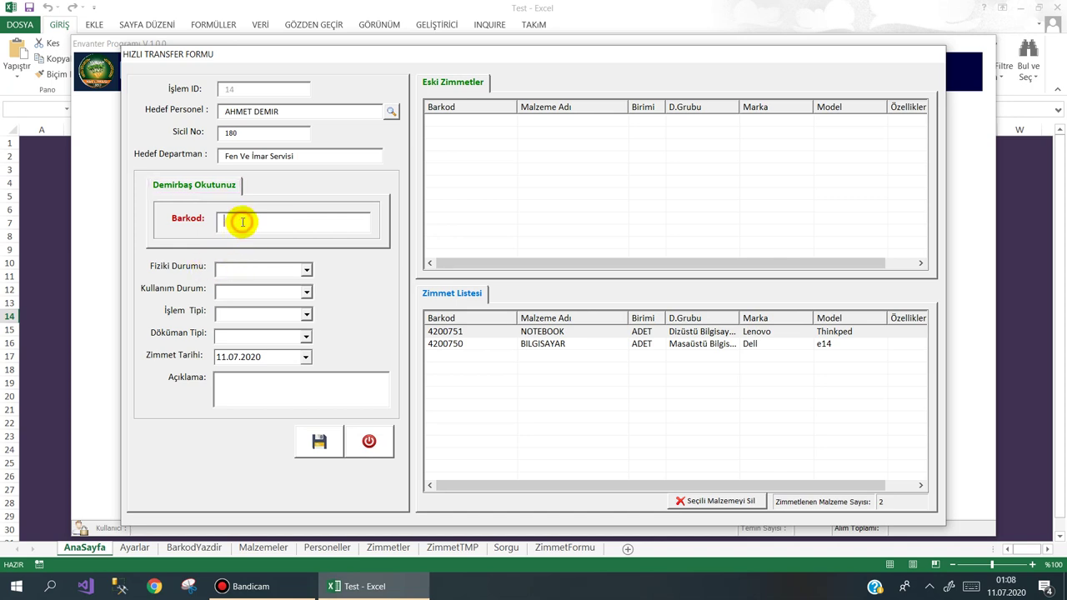
type("4200752")
key("Return")
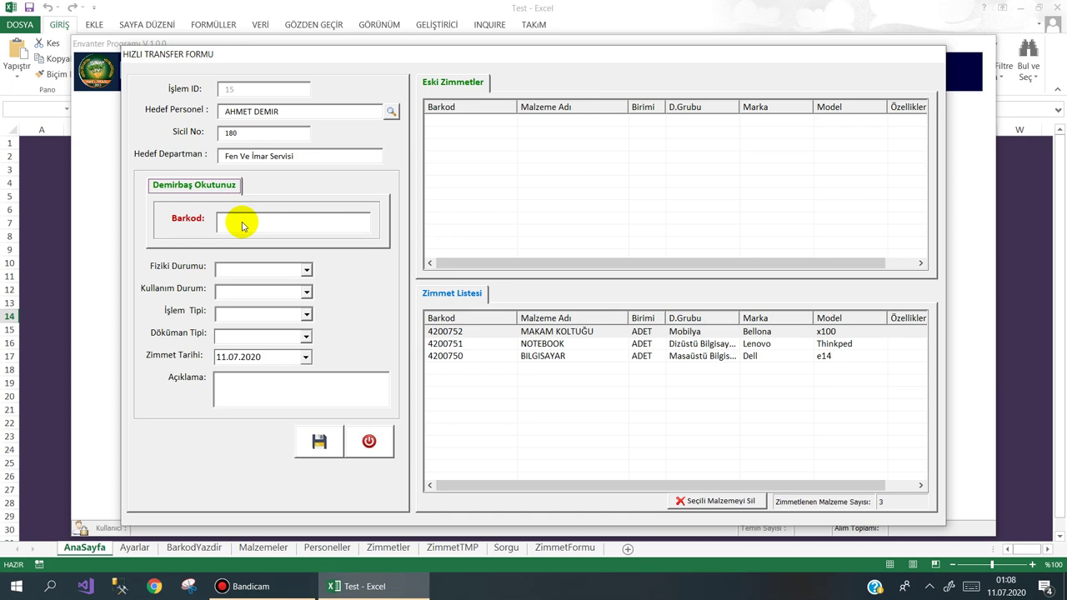
Set SAĞLAM, KULLANIMDA, ZİMMET TRANSFER, ZİMMET FORMU, description 'dfgdsfg', then save and confirm the transfer.
left_click(306, 269)
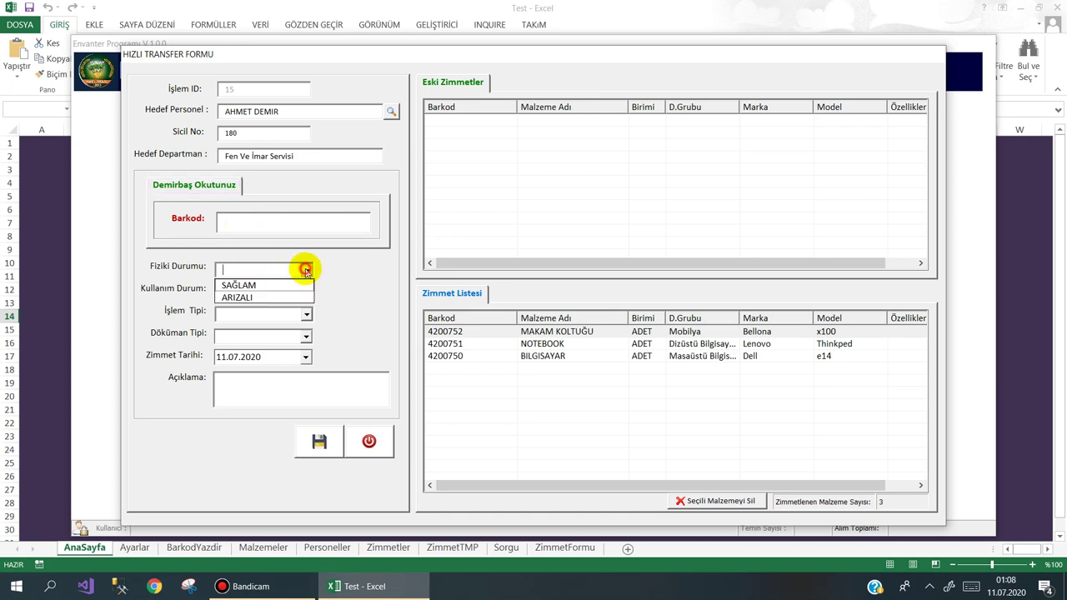
left_click(285, 285)
left_click(306, 291)
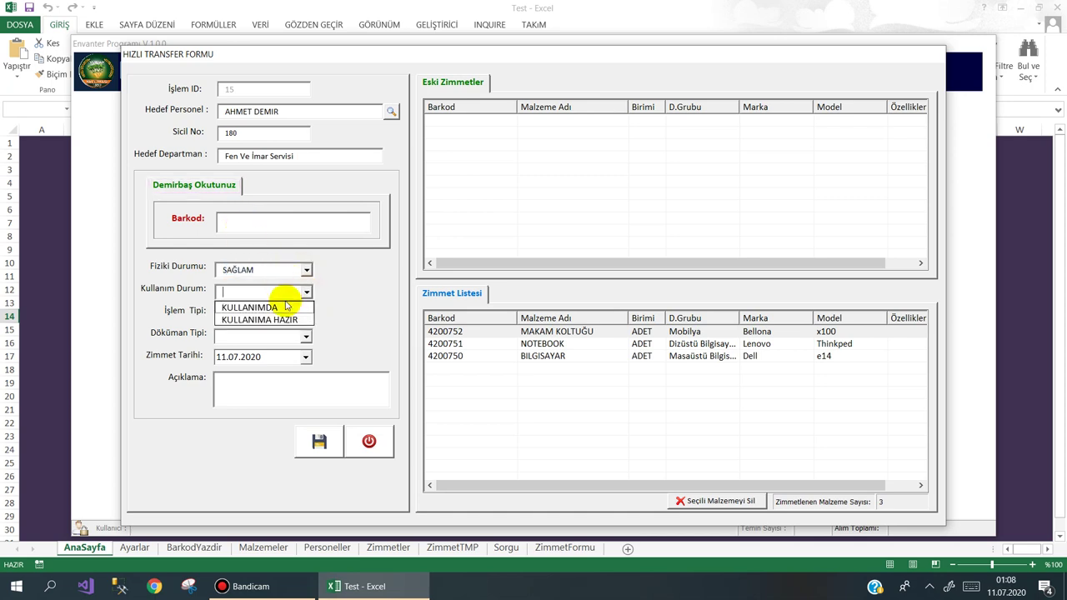
left_click(285, 307)
left_click(306, 314)
left_click(276, 331)
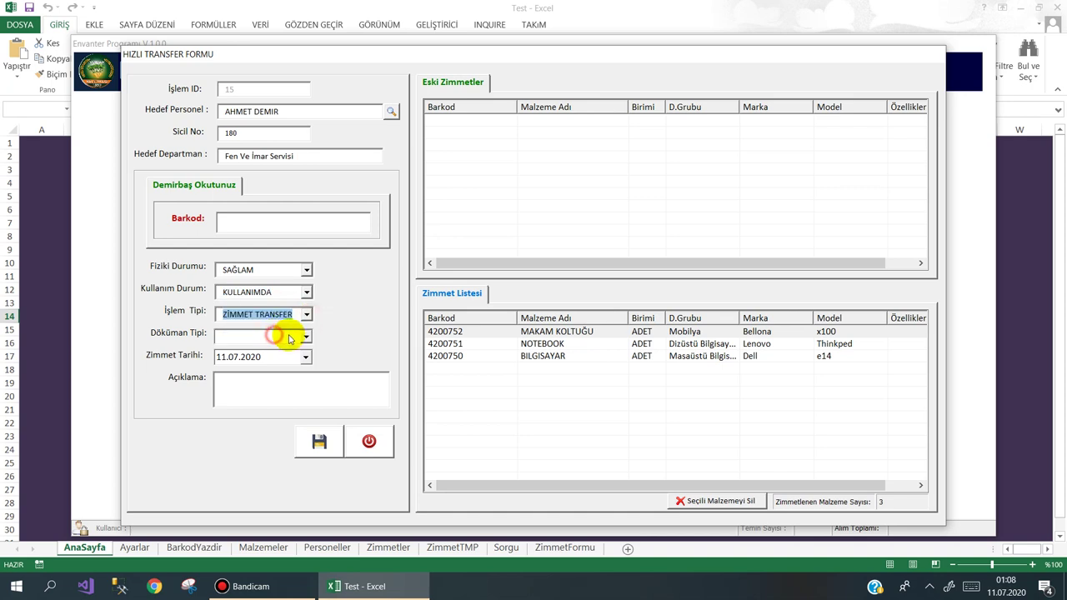
left_click(306, 336)
left_click(265, 354)
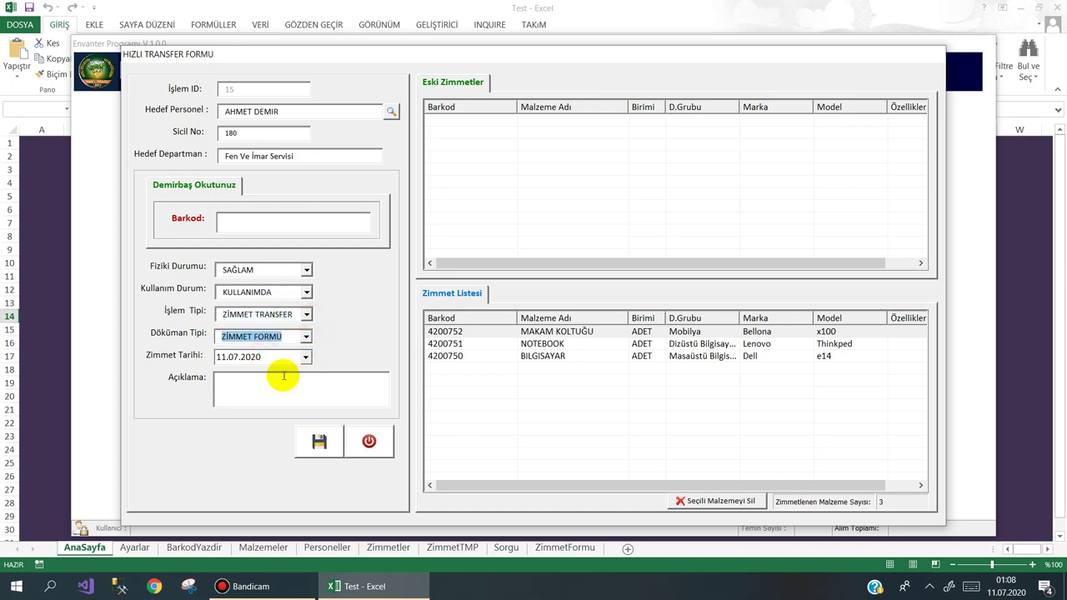
left_click(272, 380)
type("dfgdsfg")
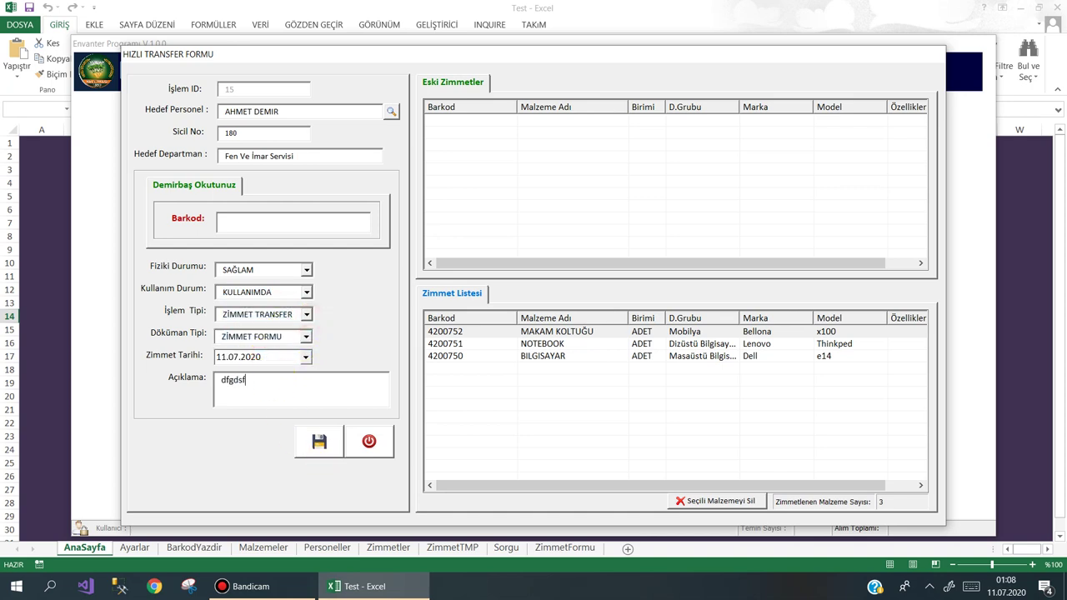
left_click(319, 441)
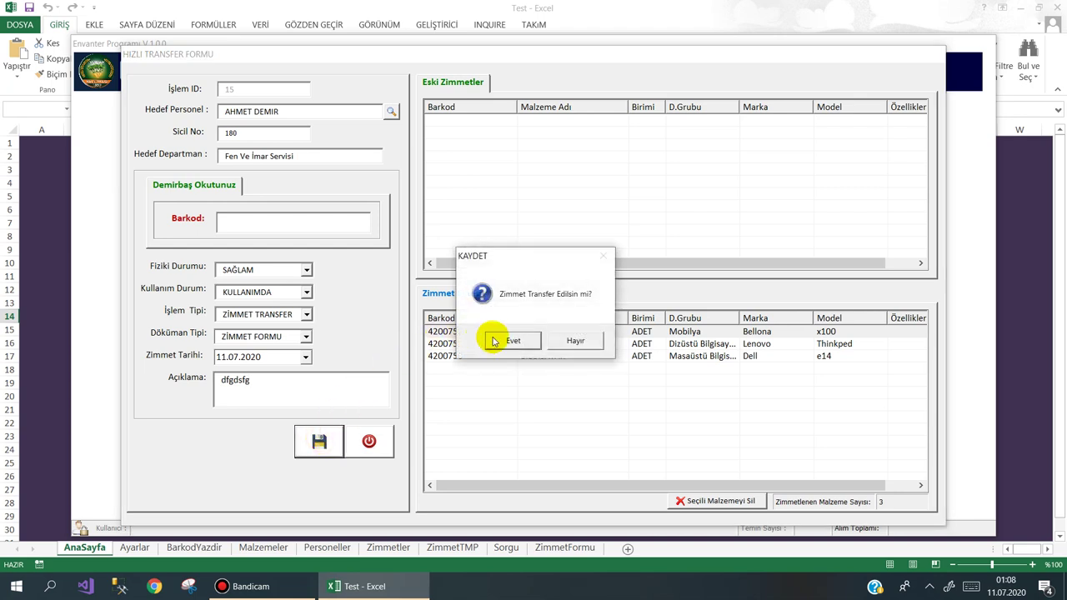
left_click(505, 339)
left_click(700, 317)
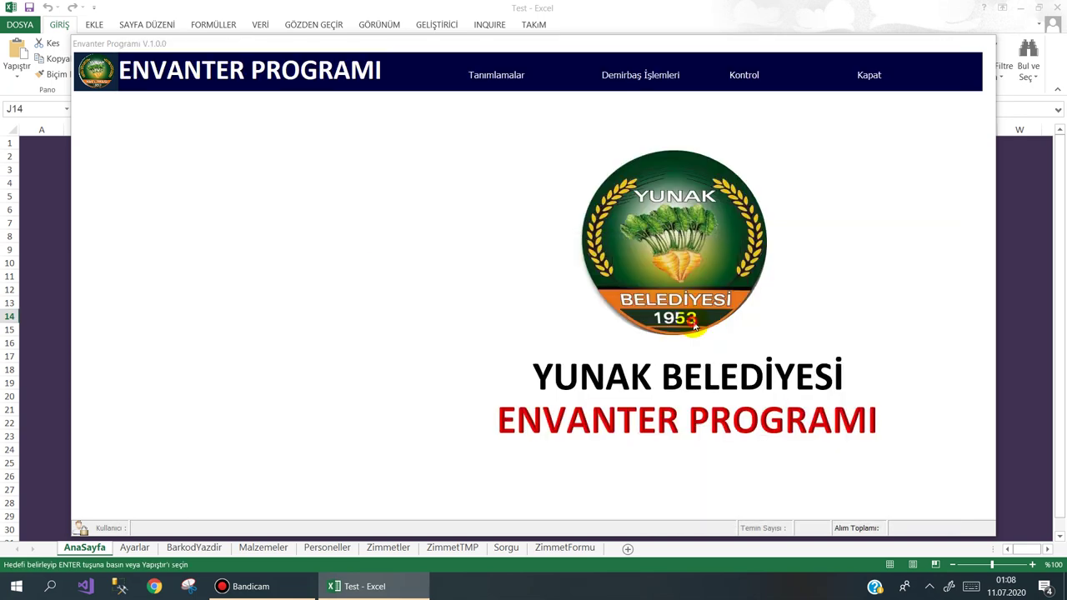
Print the employee's Zimmet Listesi form with three items to a desktop PDF named 'ahmet'.
left_click(640, 75)
left_click(656, 145)
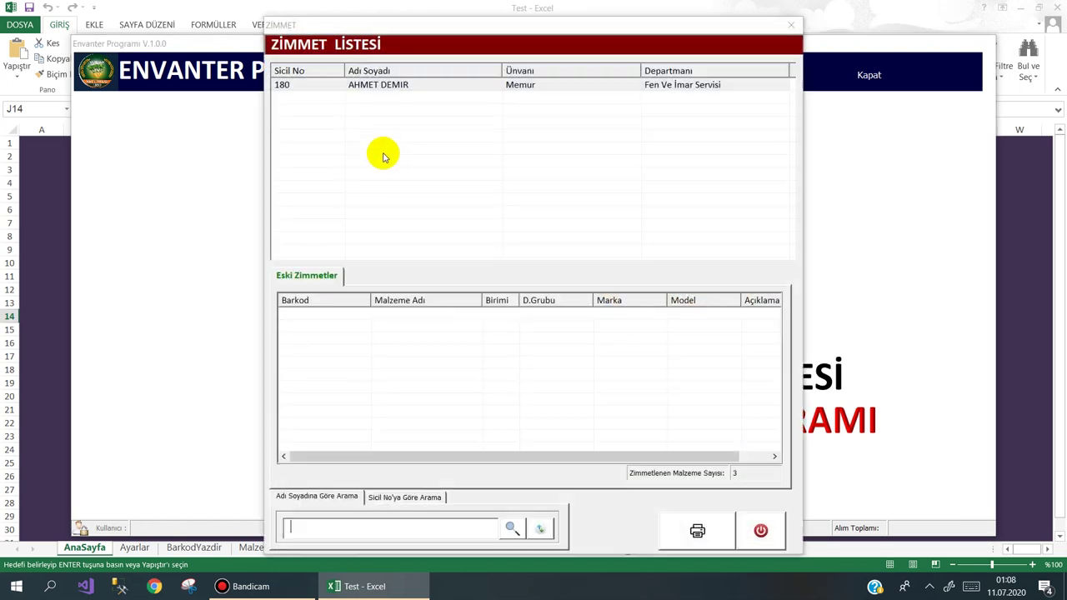
left_click(363, 85)
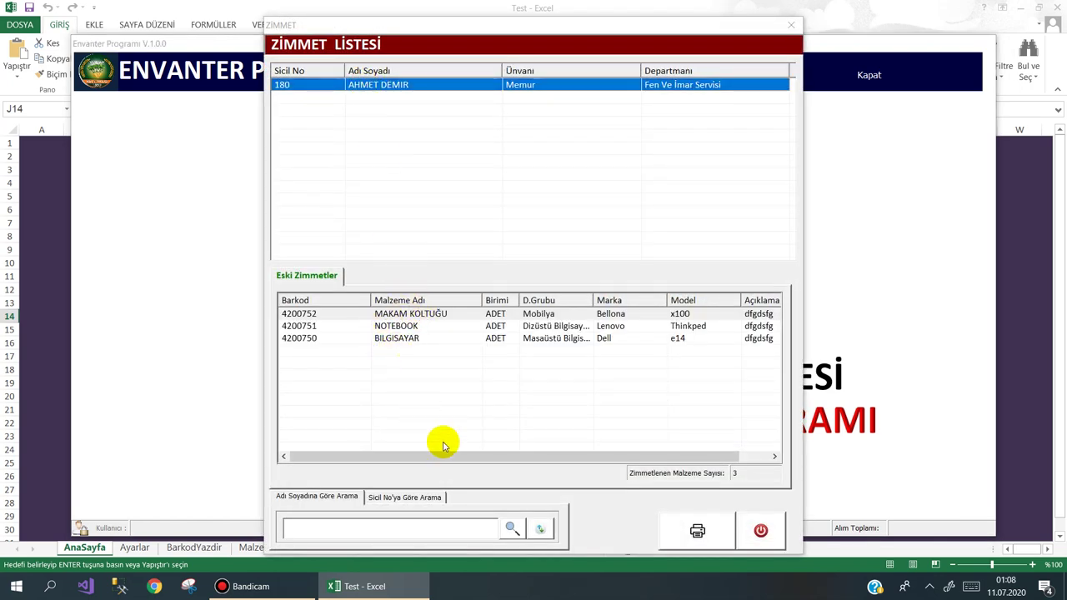
left_click(692, 530)
left_click(513, 347)
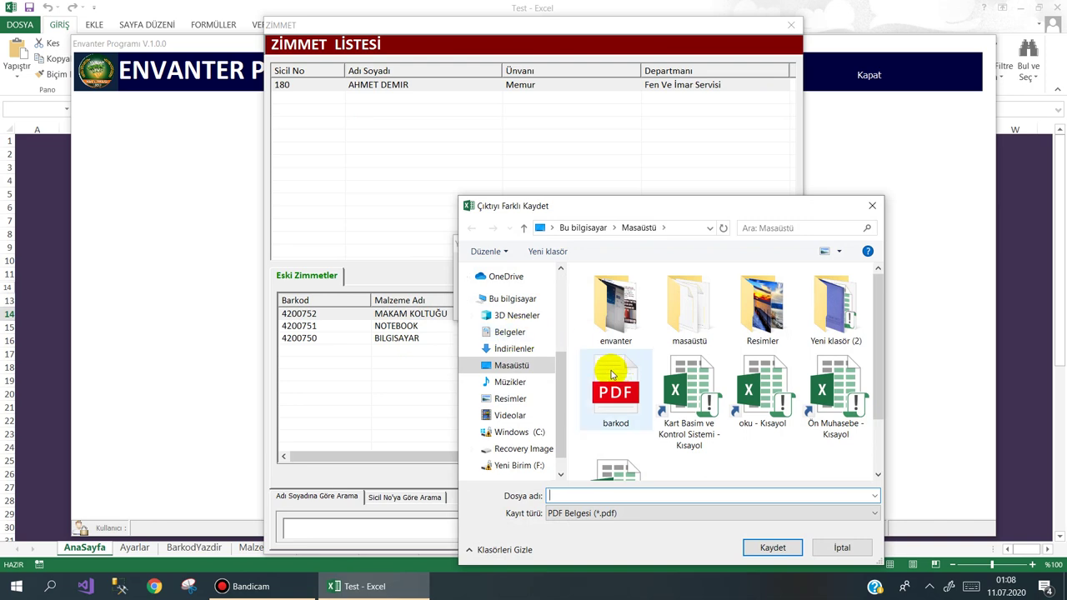
type("ahmet")
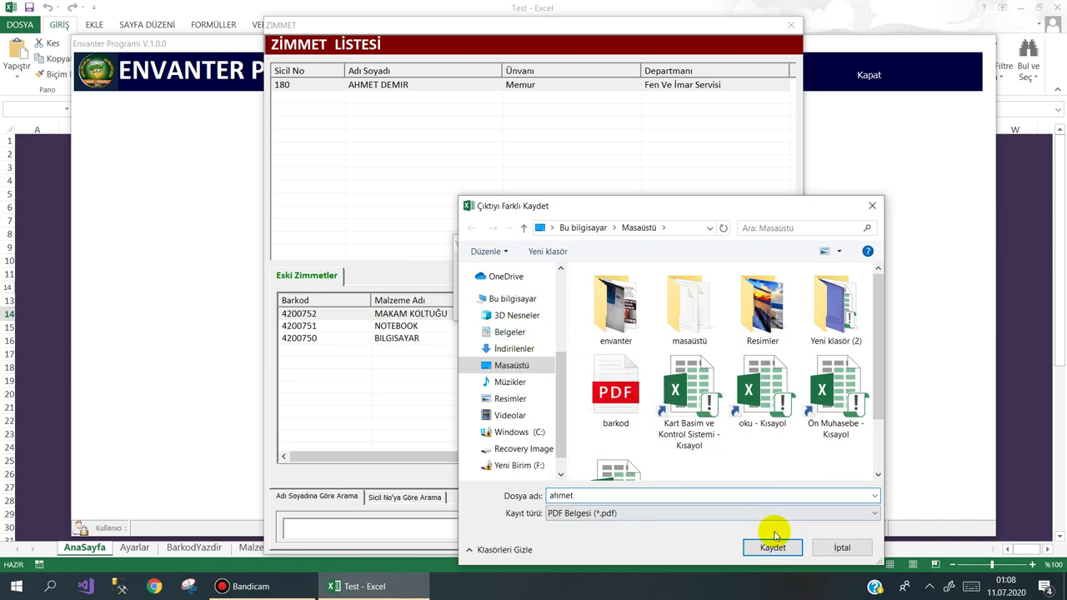
left_click(773, 548)
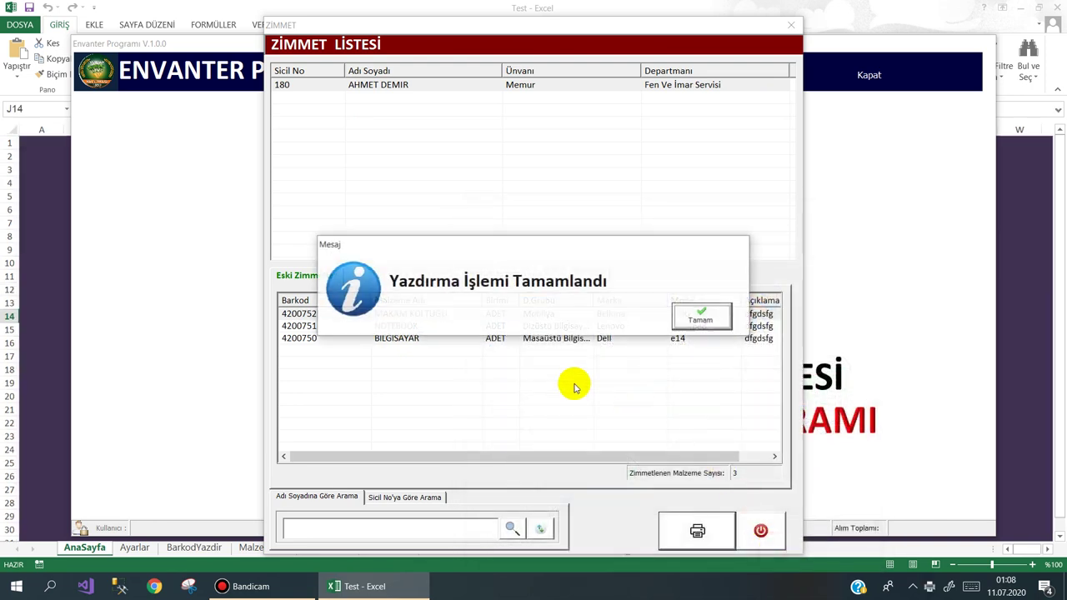
left_click(697, 312)
left_click(700, 317)
Open ahmet.pdf from the desktop, zoom in, scroll to the signature section and back, then close Edge.
key("super+d")
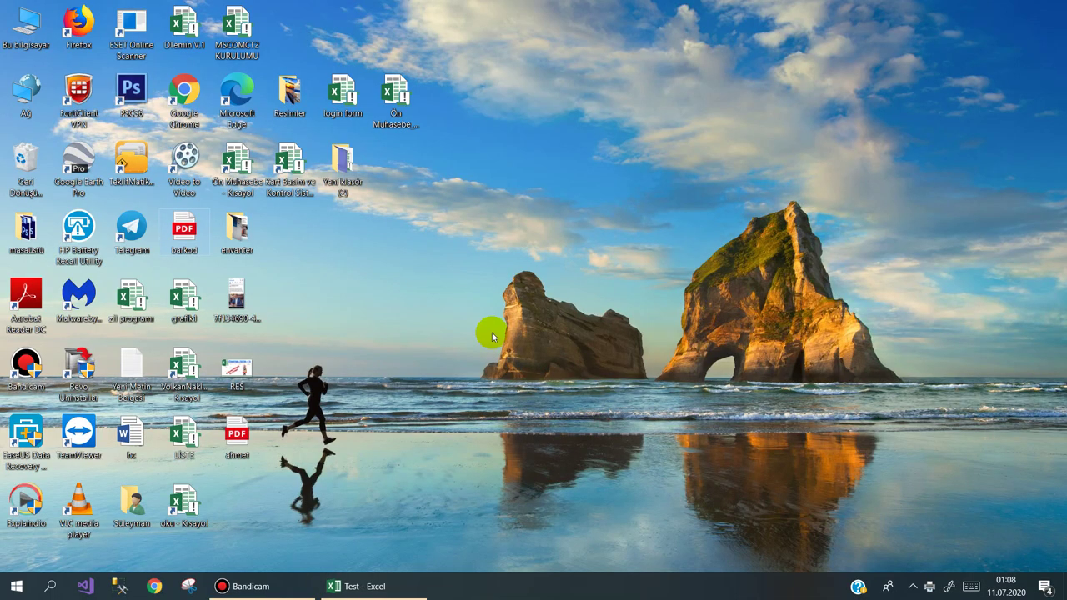
double_click(236, 439)
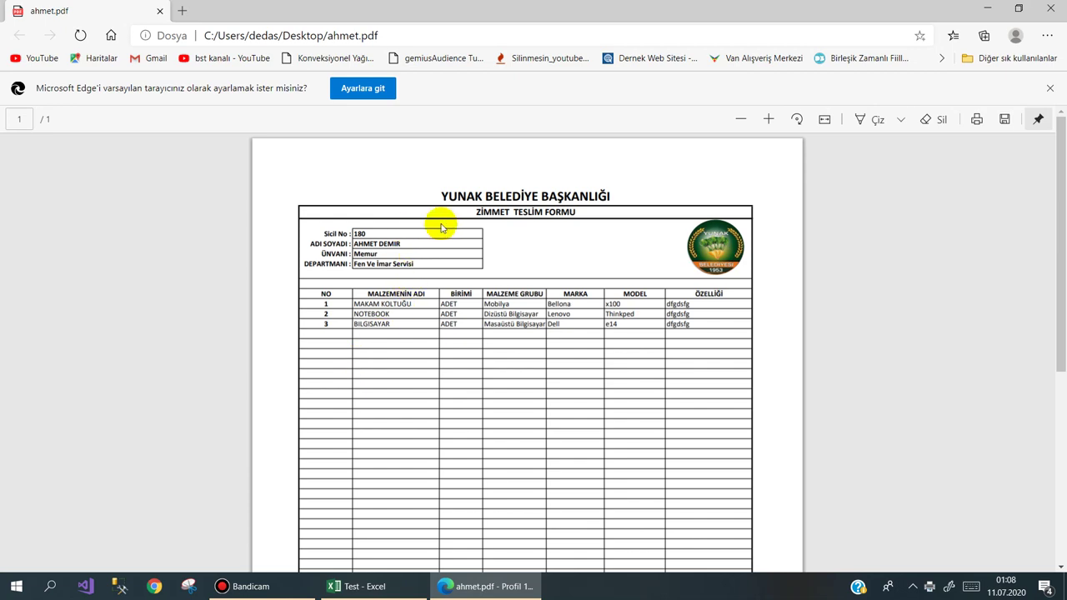
left_click(768, 118)
left_click(770, 119)
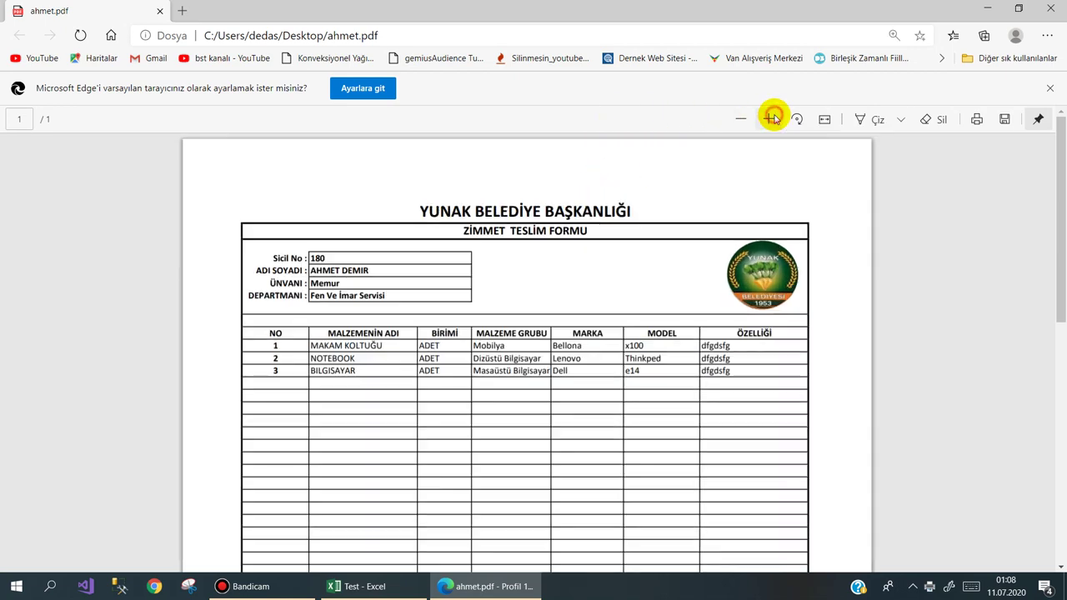
left_click(770, 119)
left_click_drag(1058, 240, 1053, 524)
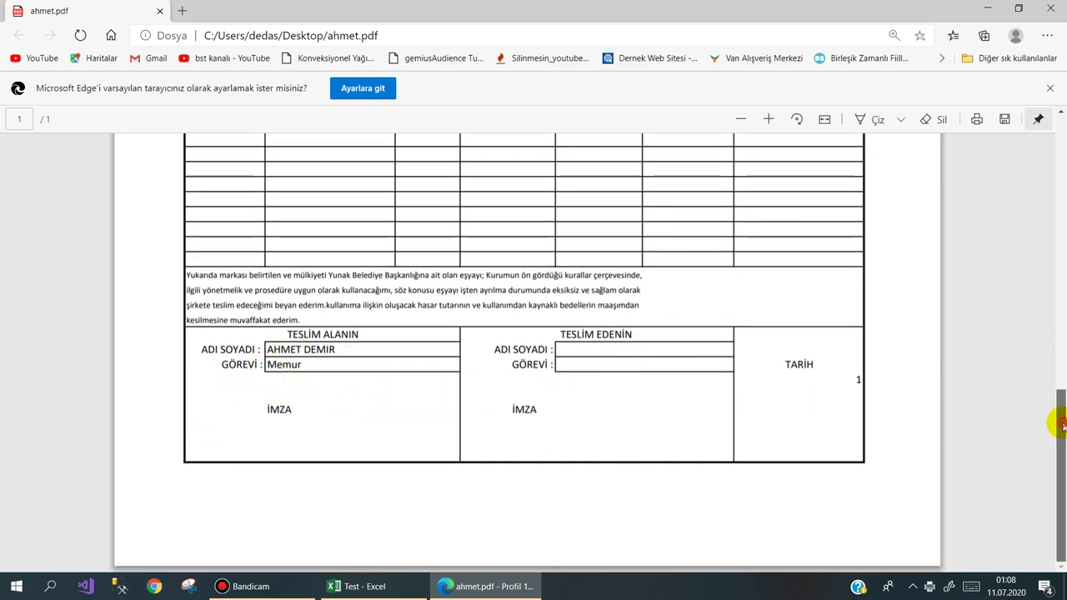
left_click_drag(1062, 427, 1062, 138)
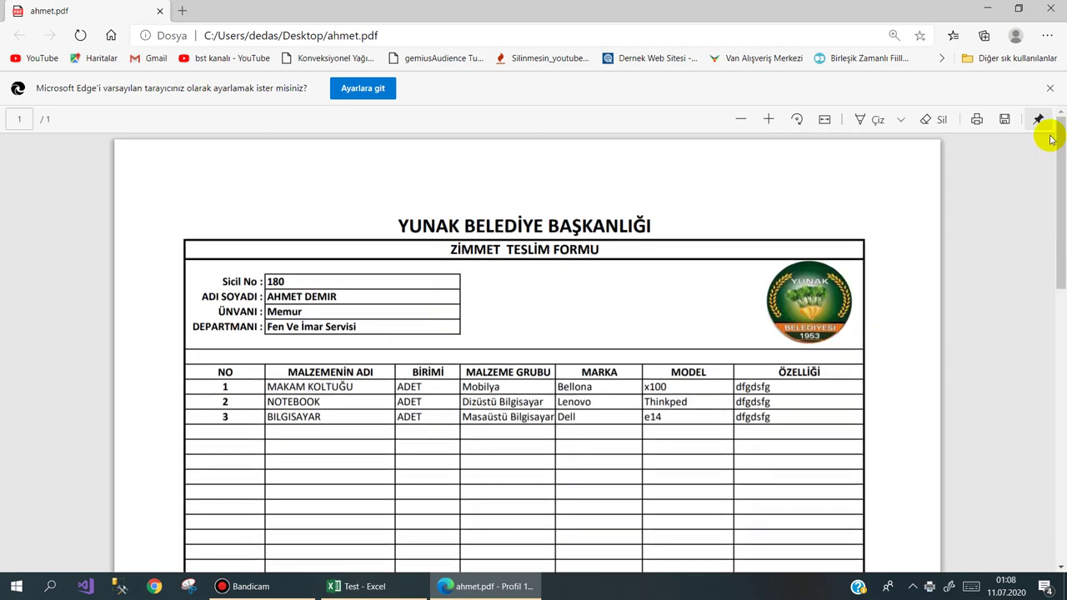
left_click(1057, 6)
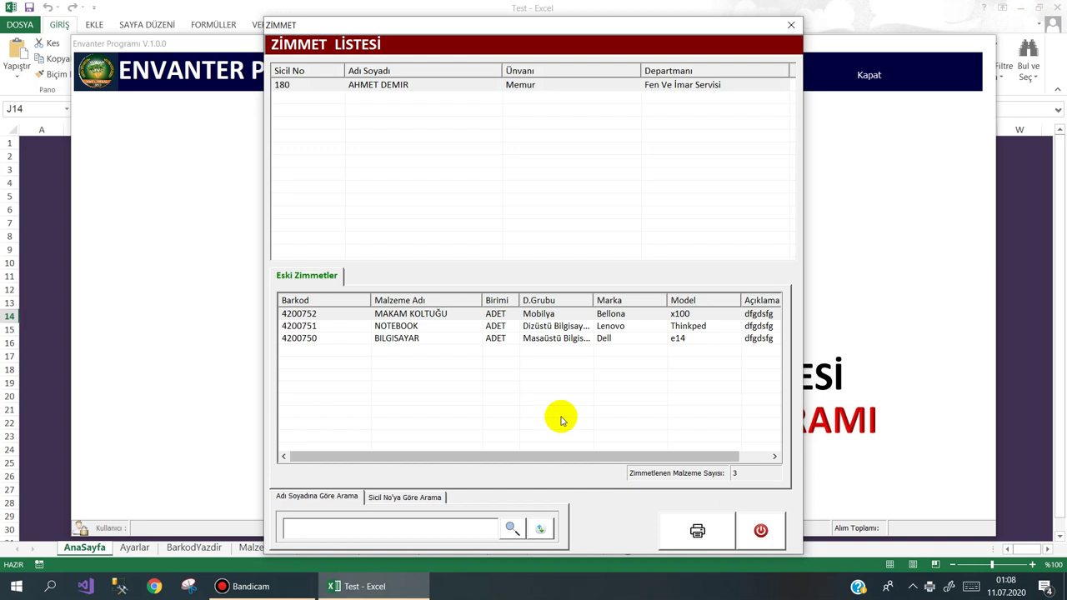
Close the Zimmet Listesi and open a blank Hızlı Transfer form numbered İşlem ID 16.
left_click(757, 525)
left_click(631, 83)
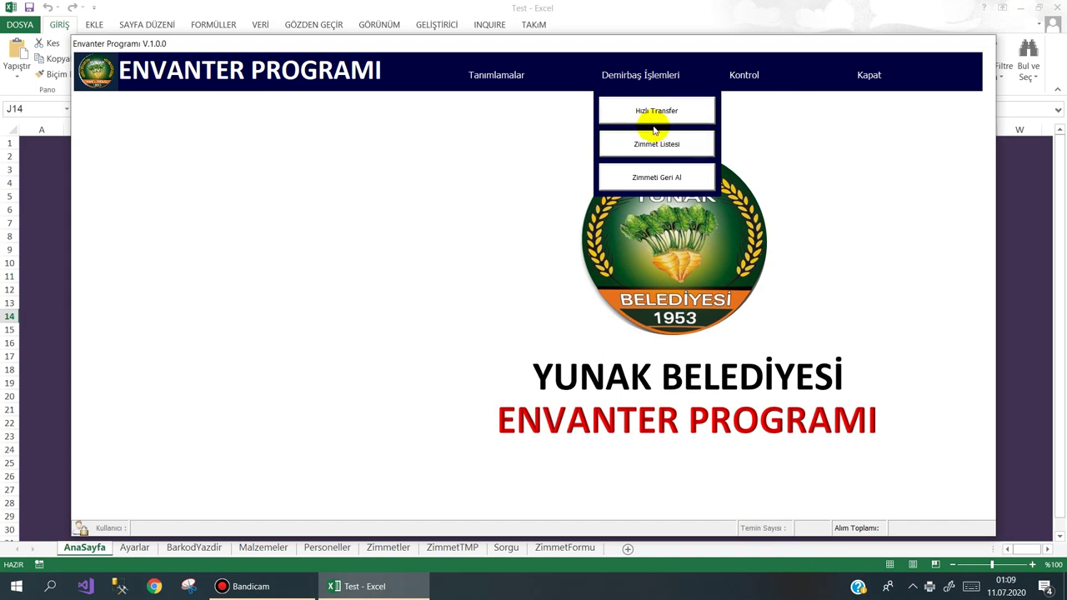
left_click(648, 107)
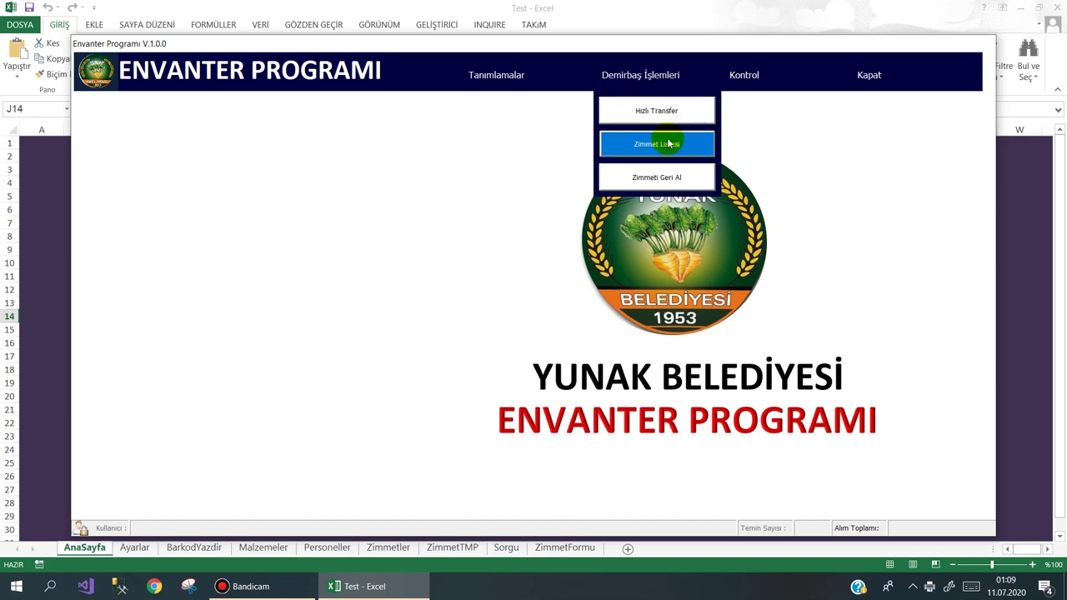
left_click(667, 111)
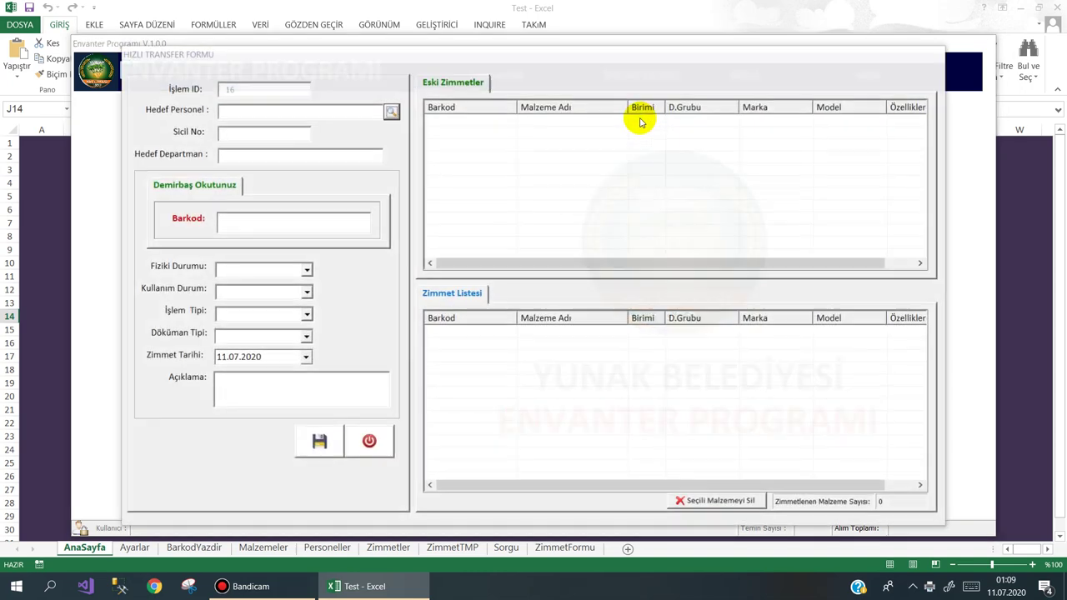
Pick the Yazı İşleri Müdürlüğü technician as recipient and add barcode 4200751 after unregistered 4200758 fails.
left_click(391, 111)
left_click(350, 92)
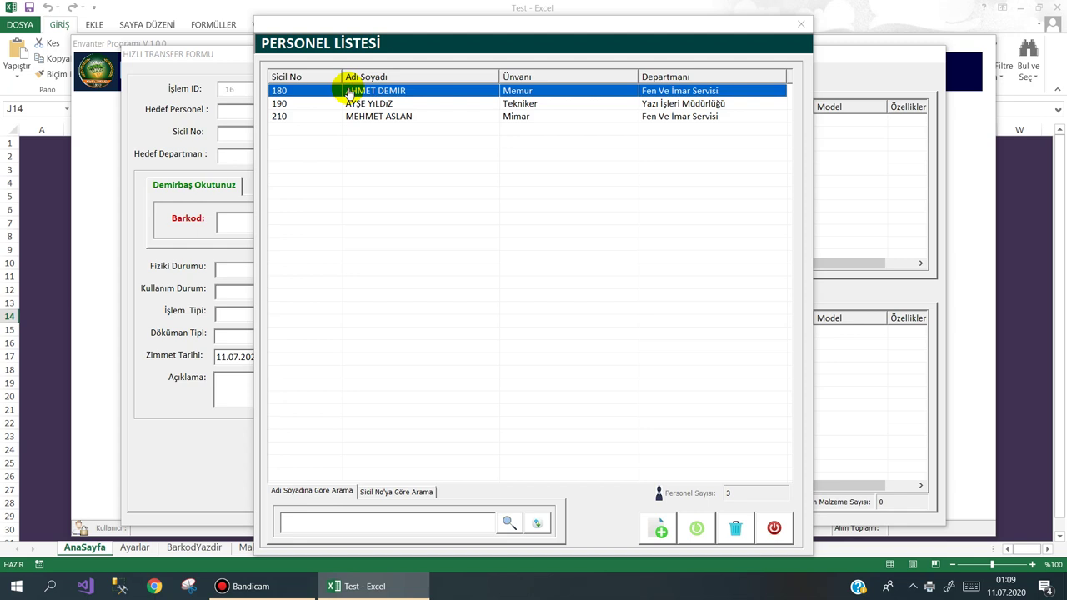
double_click(352, 103)
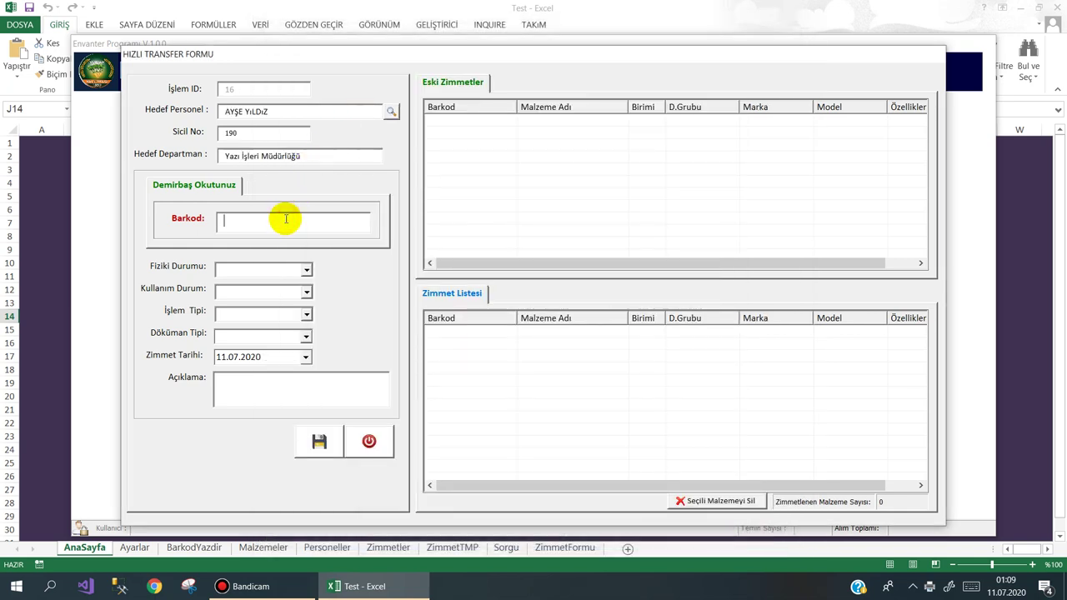
type("4200758")
key("Return")
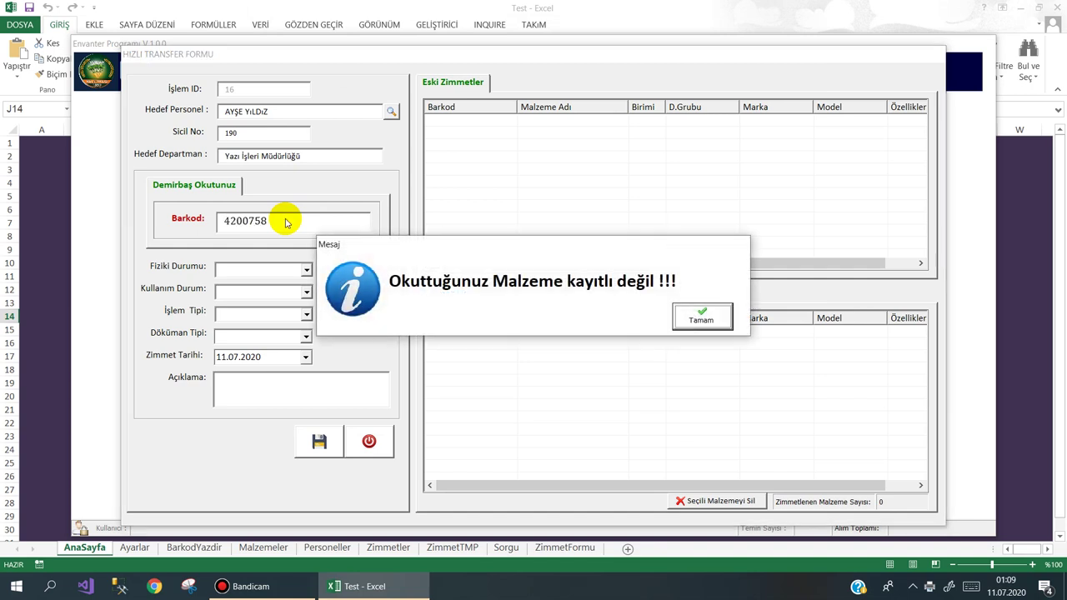
left_click(700, 316)
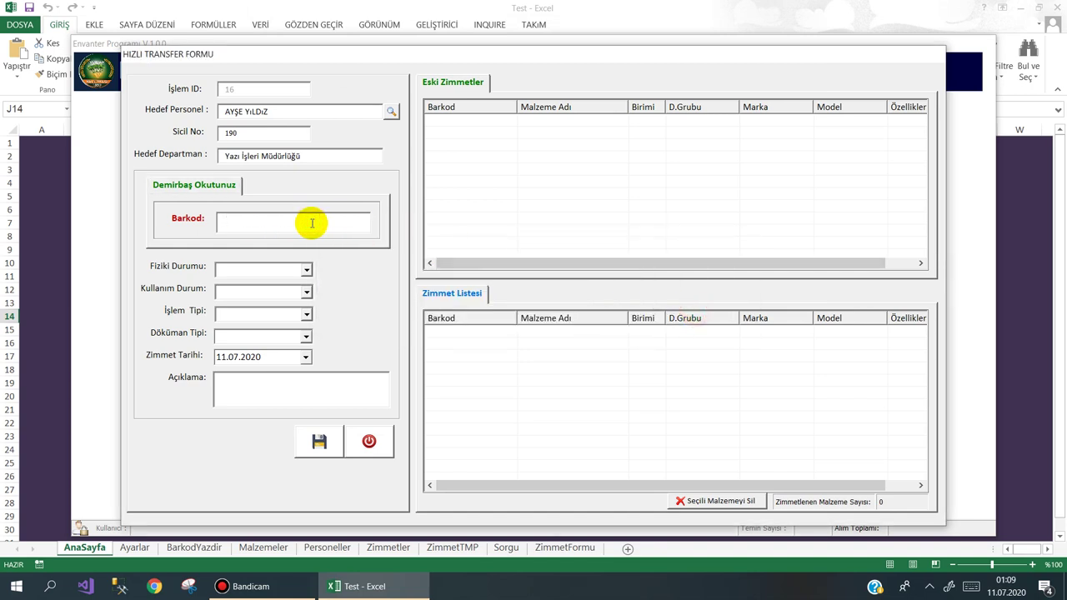
type("4200751")
key("Return")
Set SAĞLAM, KULLANIMDA, ZİMMET TRANSFER and ZİMMET FORMU, then save and confirm the transfer.
left_click(306, 269)
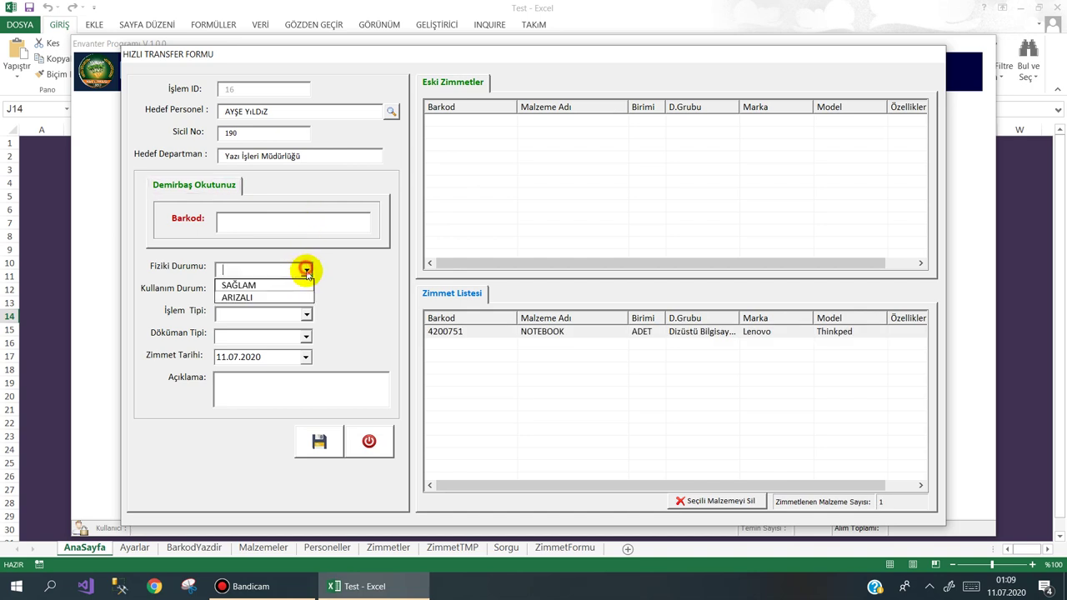
left_click(289, 284)
left_click(306, 292)
left_click(288, 307)
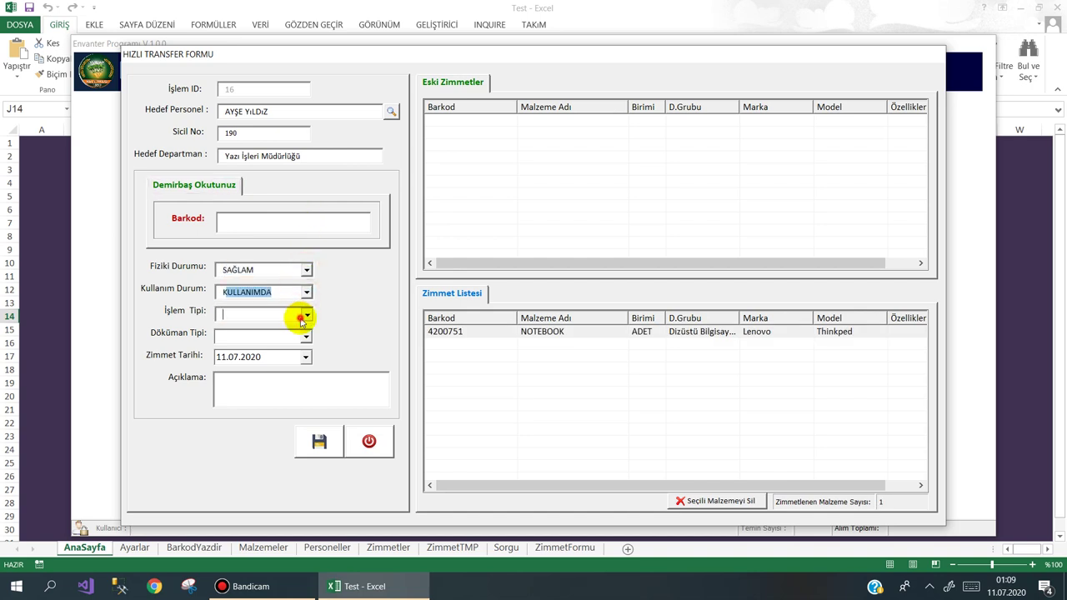
left_click(307, 314)
left_click(303, 330)
left_click(306, 336)
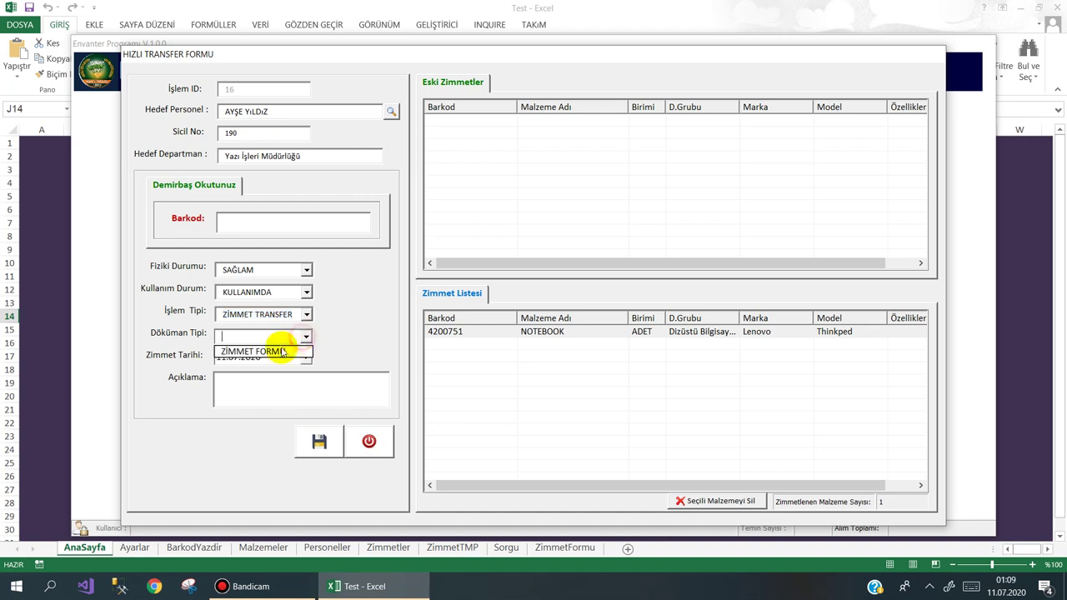
left_click(275, 351)
type("sxdcg")
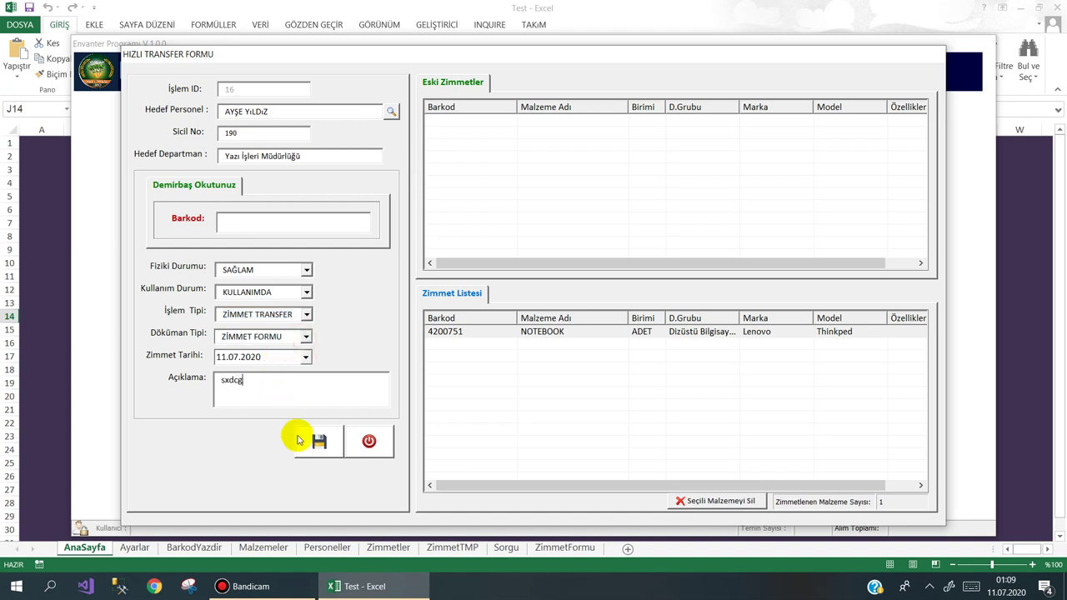
left_click(317, 441)
left_click(509, 340)
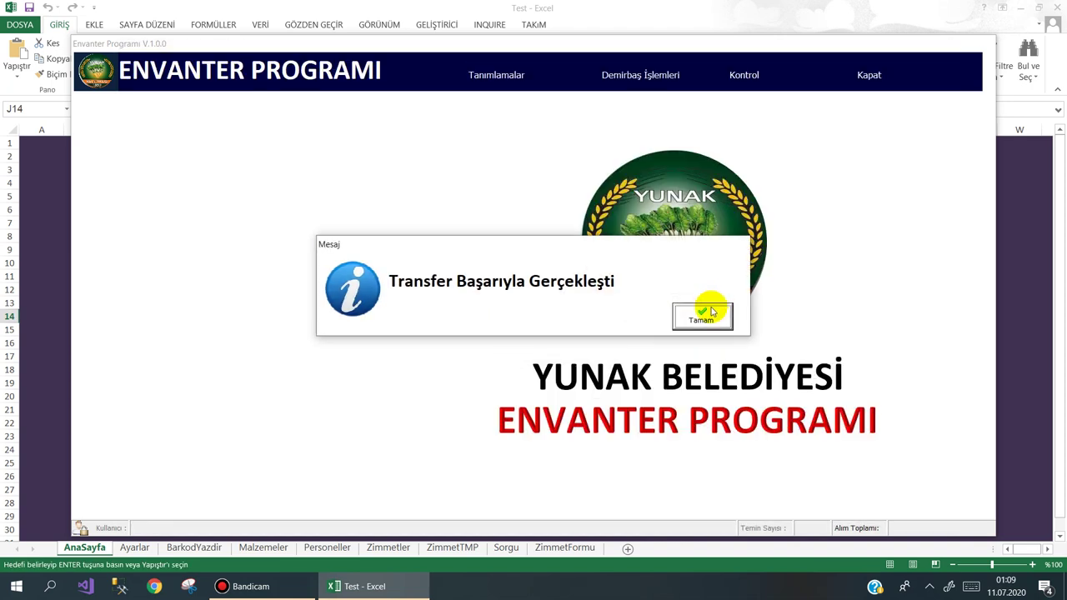
left_click(693, 313)
Export the second employee's Zimmet form with notebook 4200751 as a desktop PDF, then show the desktop.
left_click(637, 76)
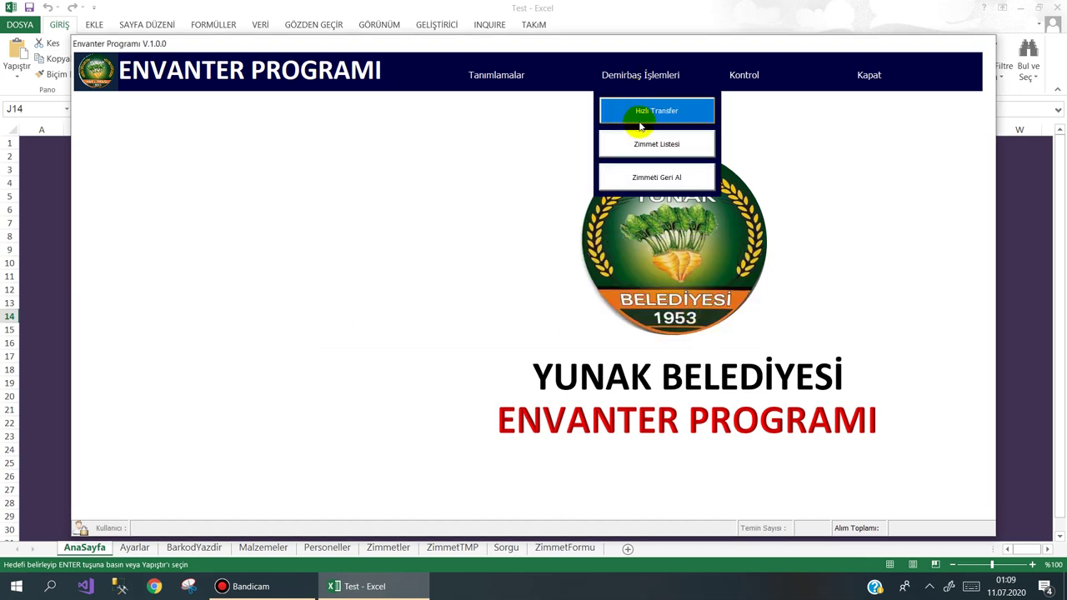
left_click(642, 143)
left_click(392, 98)
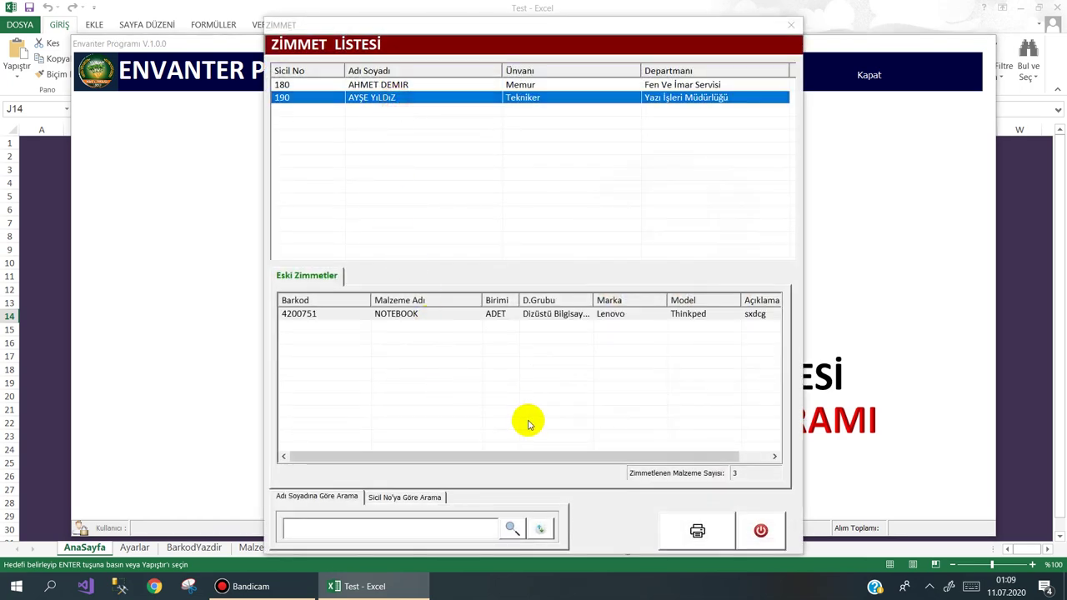
left_click(693, 529)
left_click(519, 336)
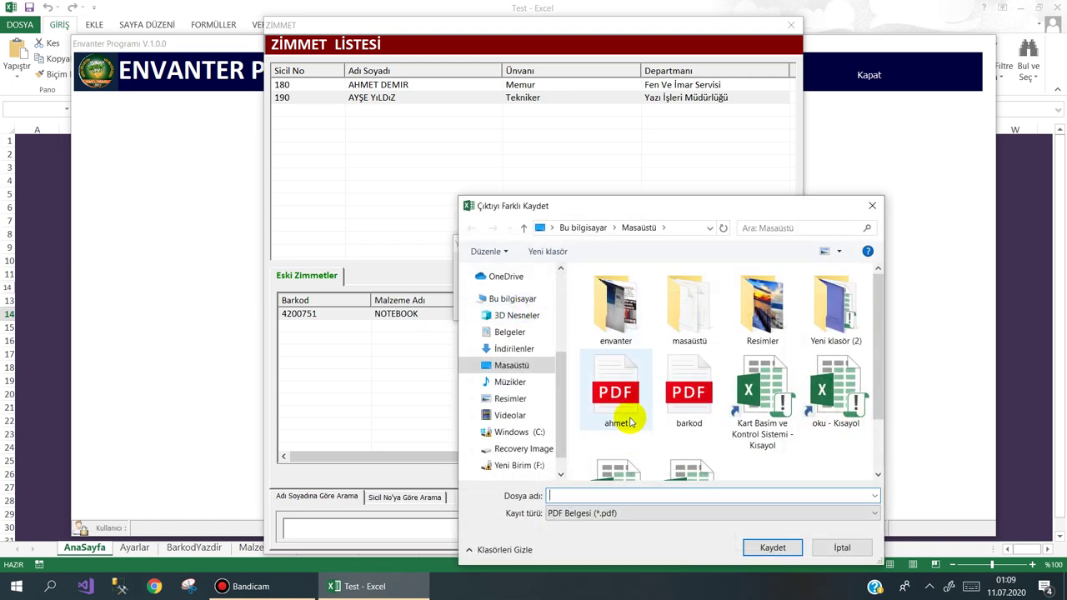
type("ay")
double_click(630, 418)
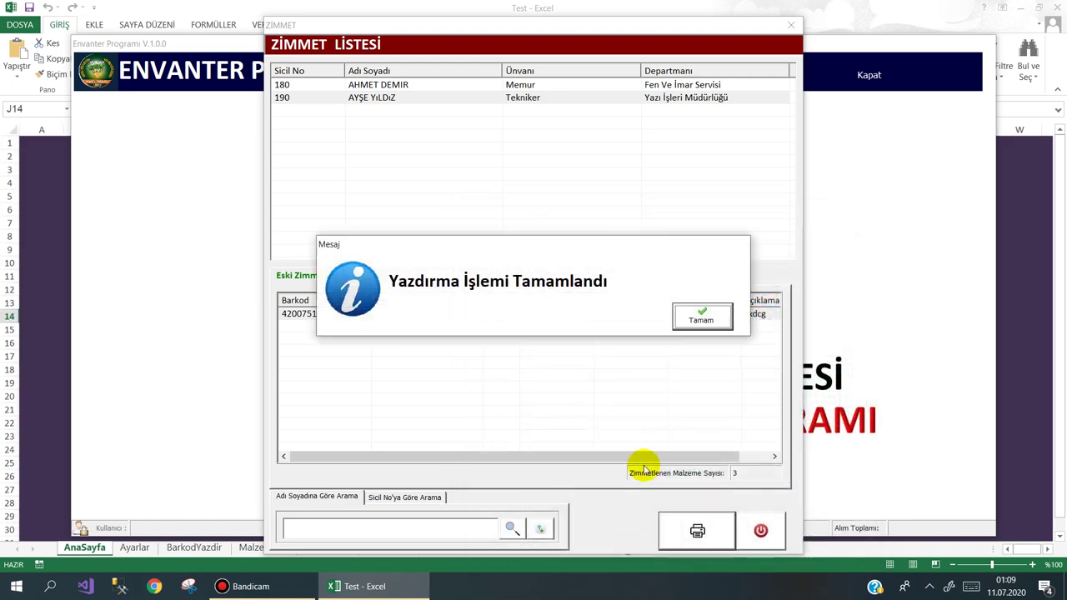
left_click(705, 315)
key("super+d")
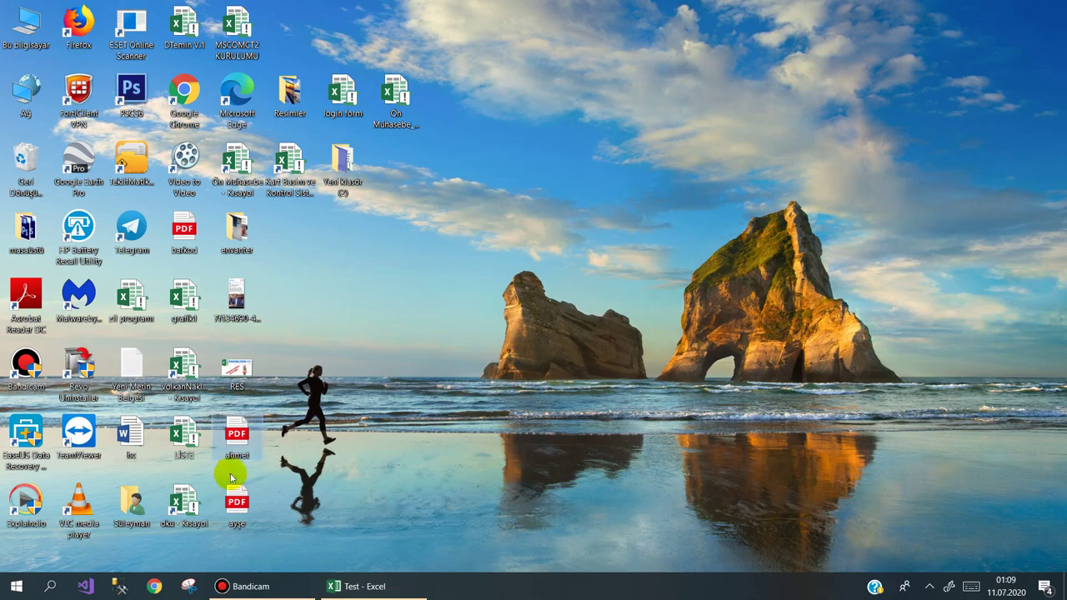
Open the notebook's Zimmet Teslim Formu PDF in Edge, zoom in twice to check it, then close Edge.
double_click(237, 505)
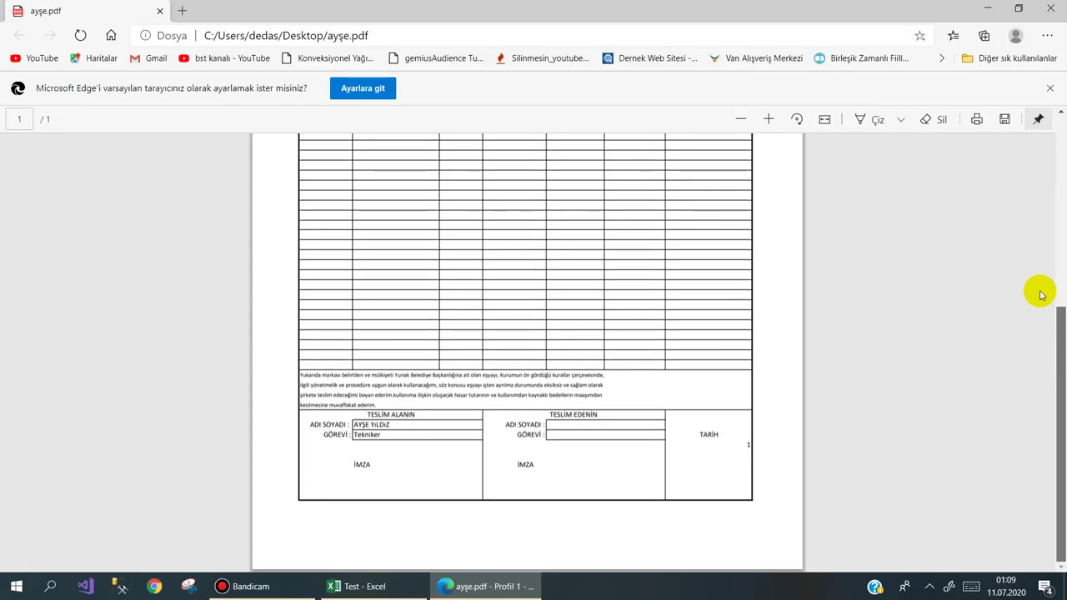
left_click_drag(1062, 167, 1039, 162)
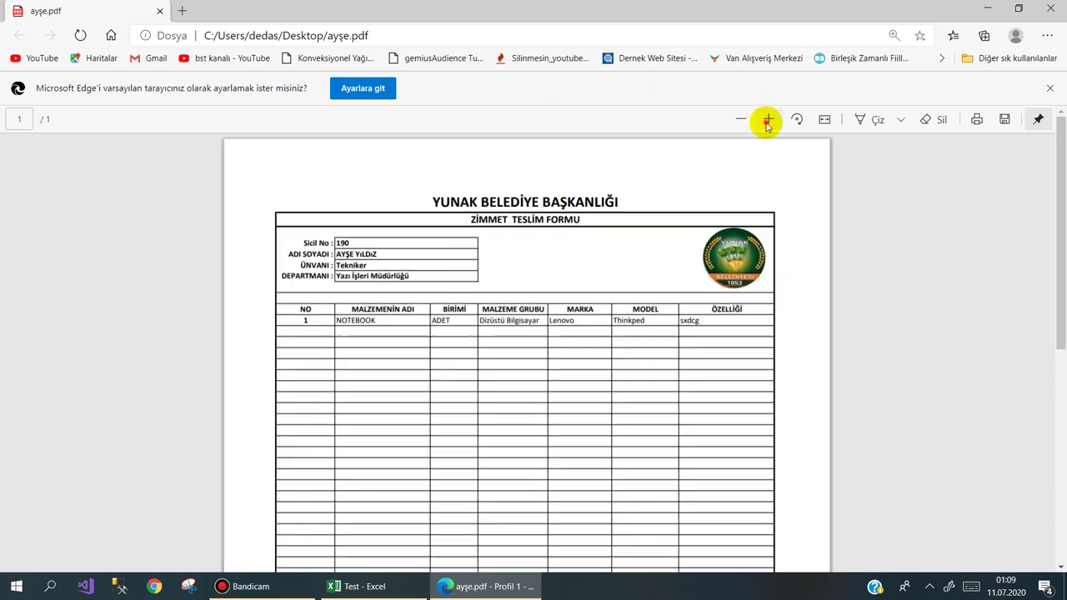
left_click(767, 119)
left_click(768, 119)
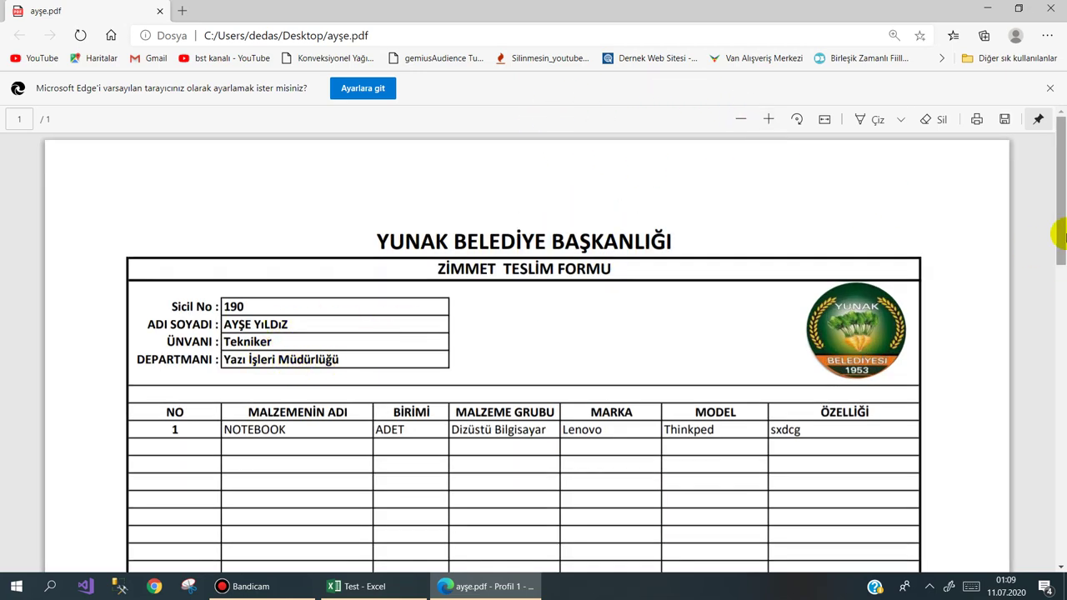
scroll(1060, 241, "down", 1)
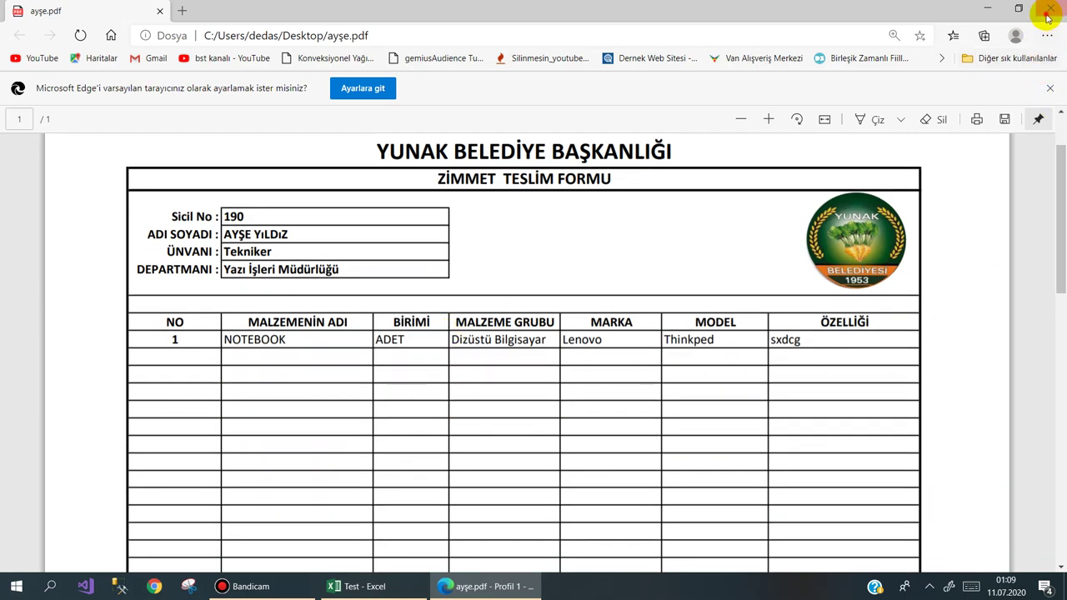
left_click(1049, 10)
left_click(759, 530)
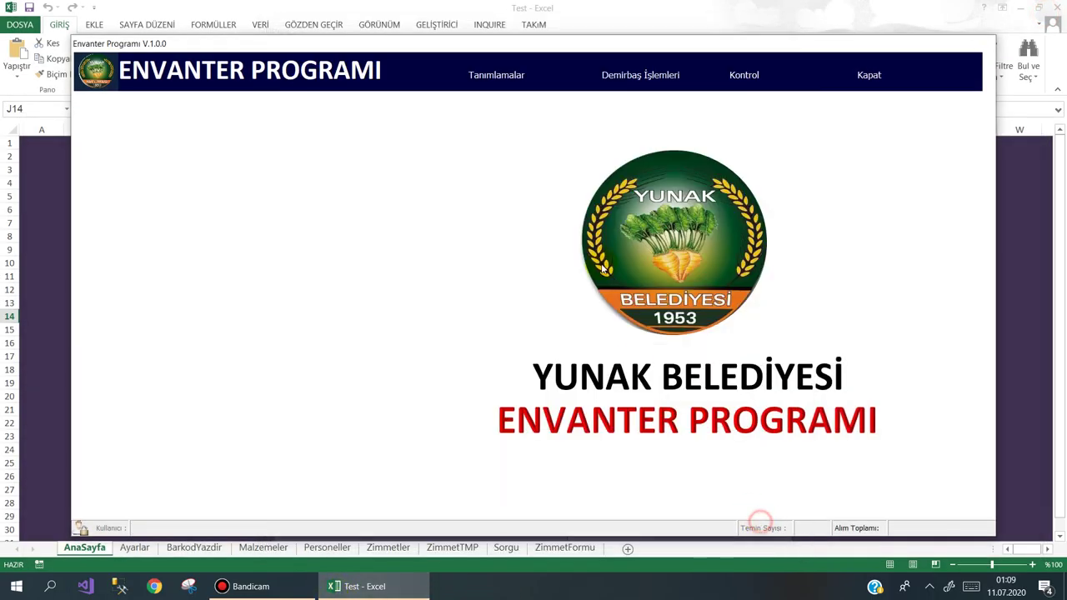
left_click(650, 79)
left_click(657, 179)
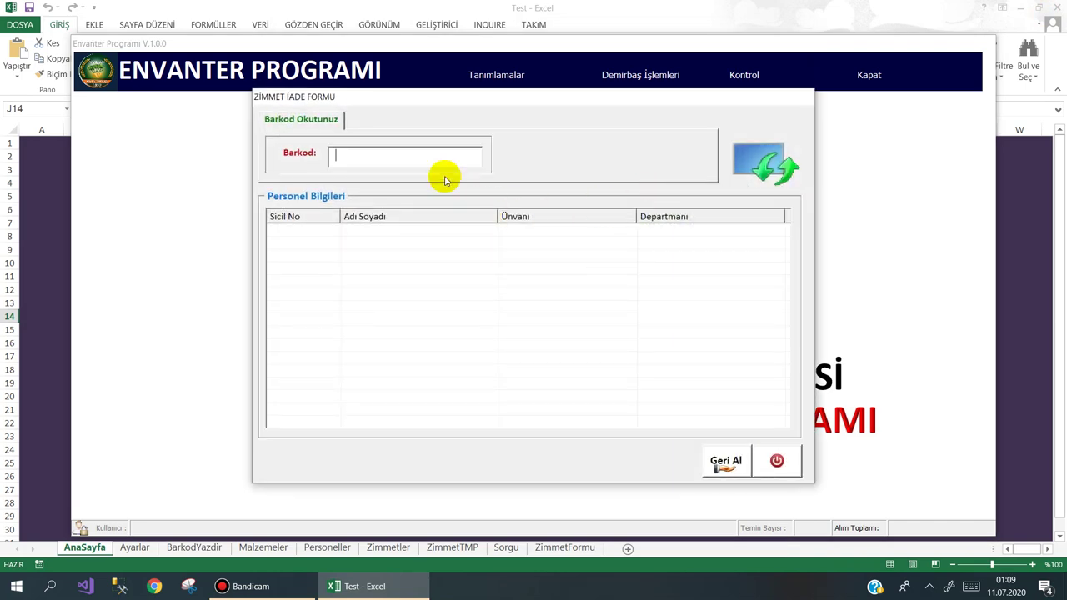
type("4200751")
key("Return")
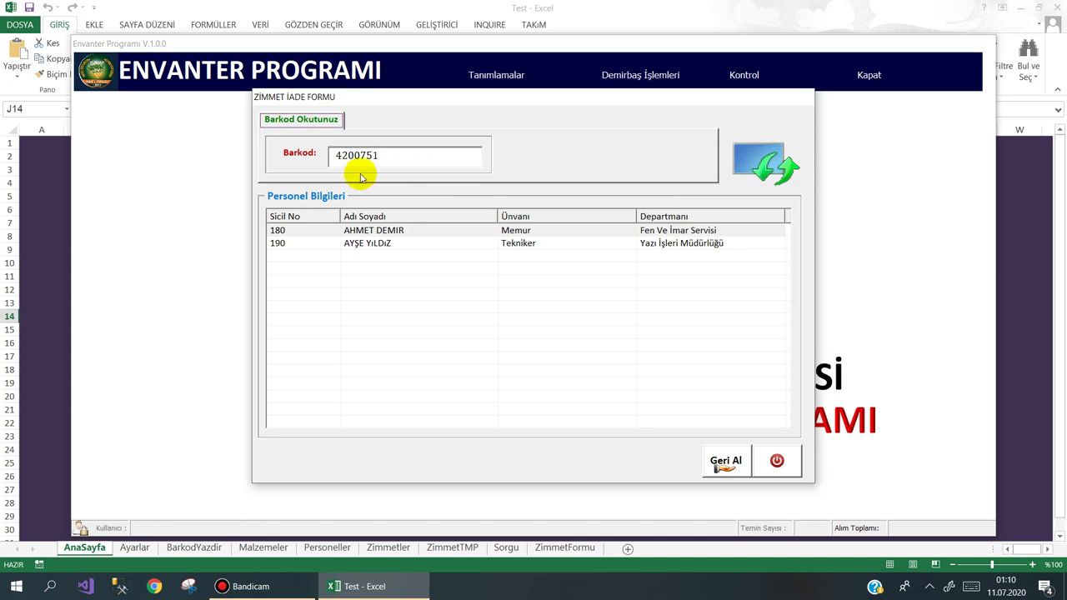
double_click(422, 157)
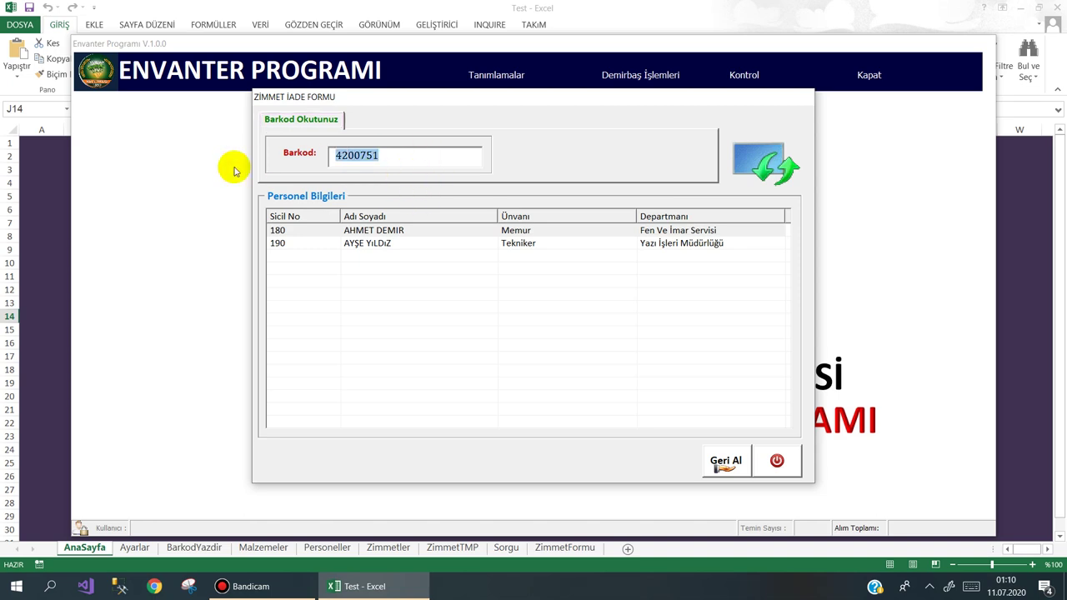
key("BackSpace")
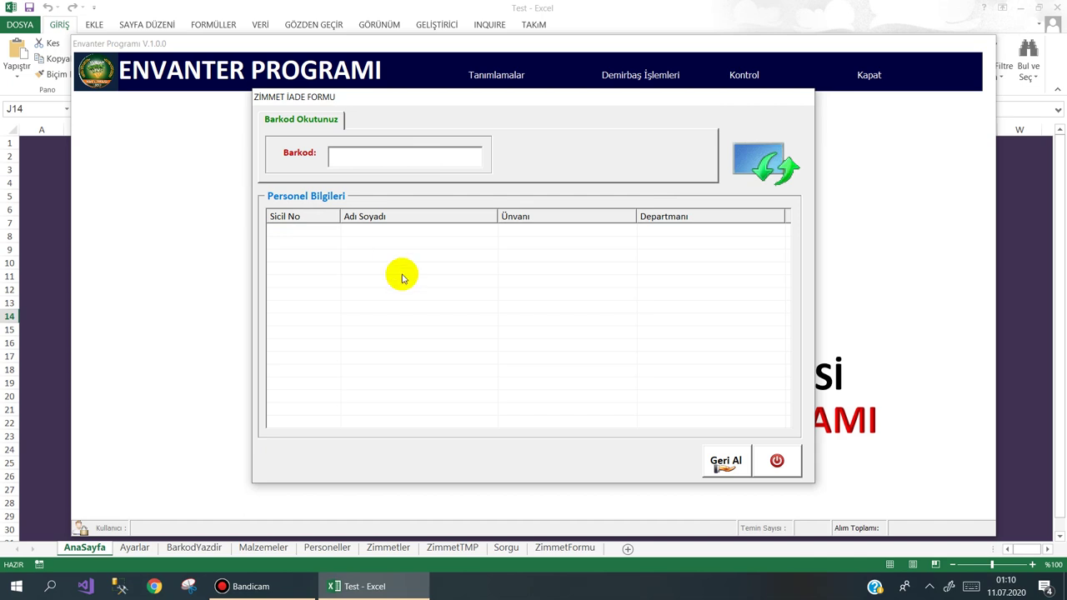
left_click(776, 460)
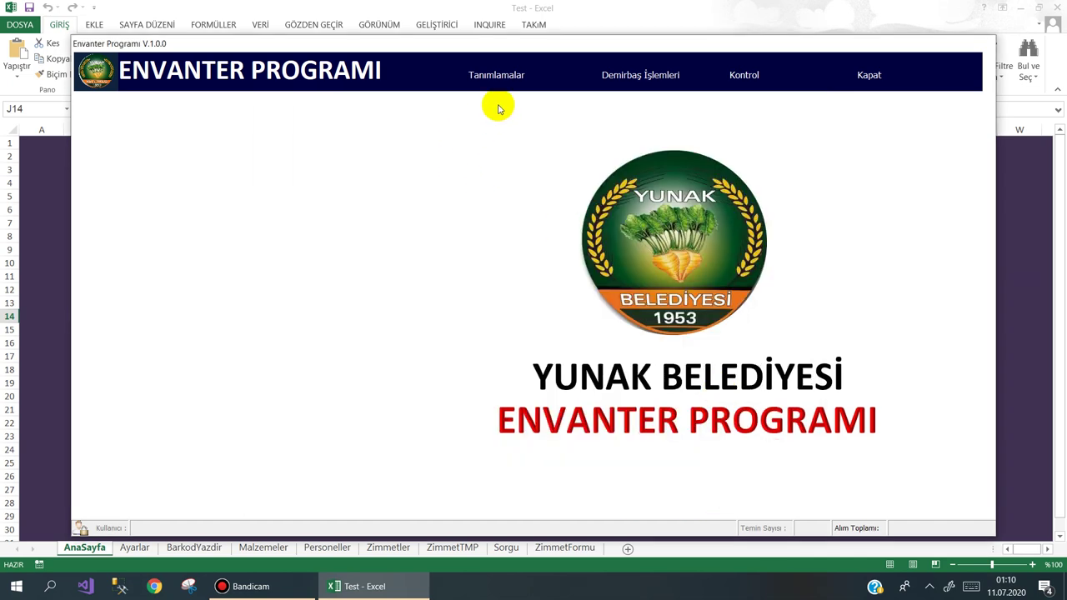
Open the registered assets list and start a new asset record.
mouse_move(653, 94)
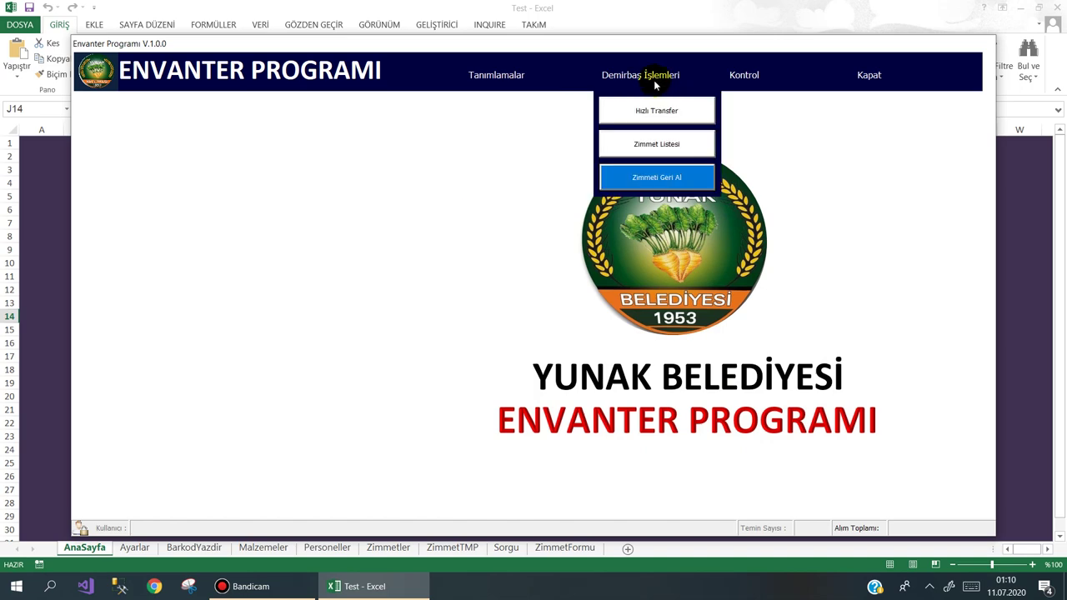
mouse_move(500, 87)
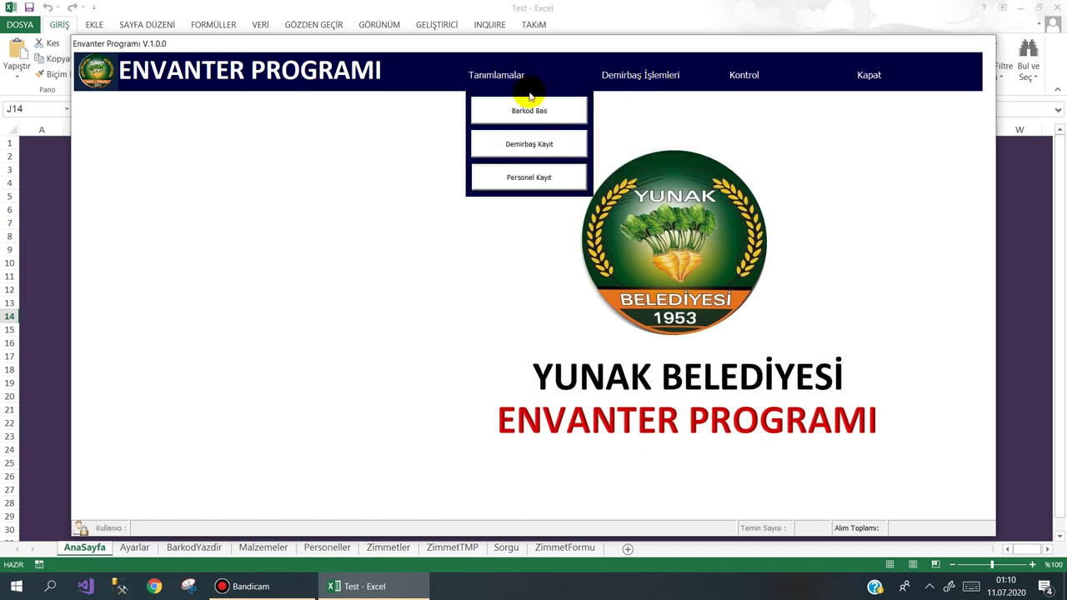
left_click(544, 147)
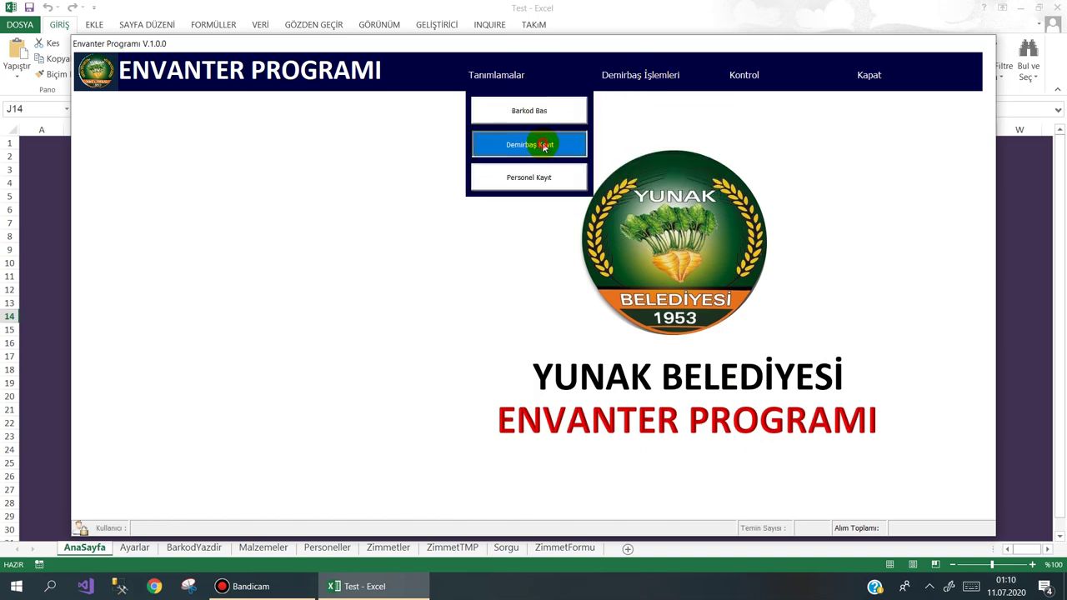
left_click(744, 525)
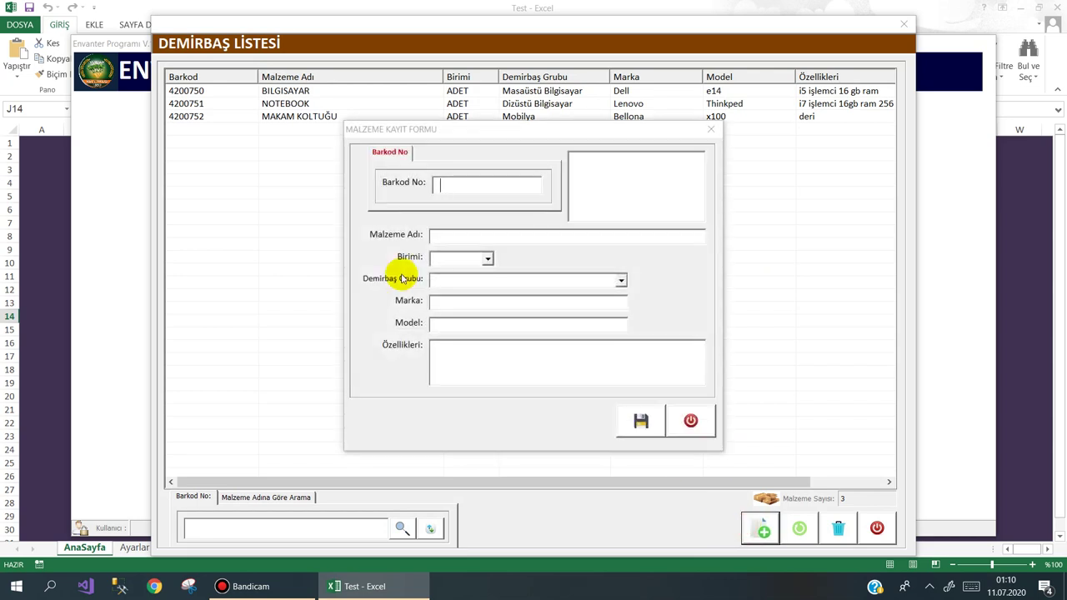
type("4200761")
Enter the PERSONEL MASASI desk with unit Adet and asset group Mobilya.
left_click(465, 238)
type("PERSONEL MASASI")
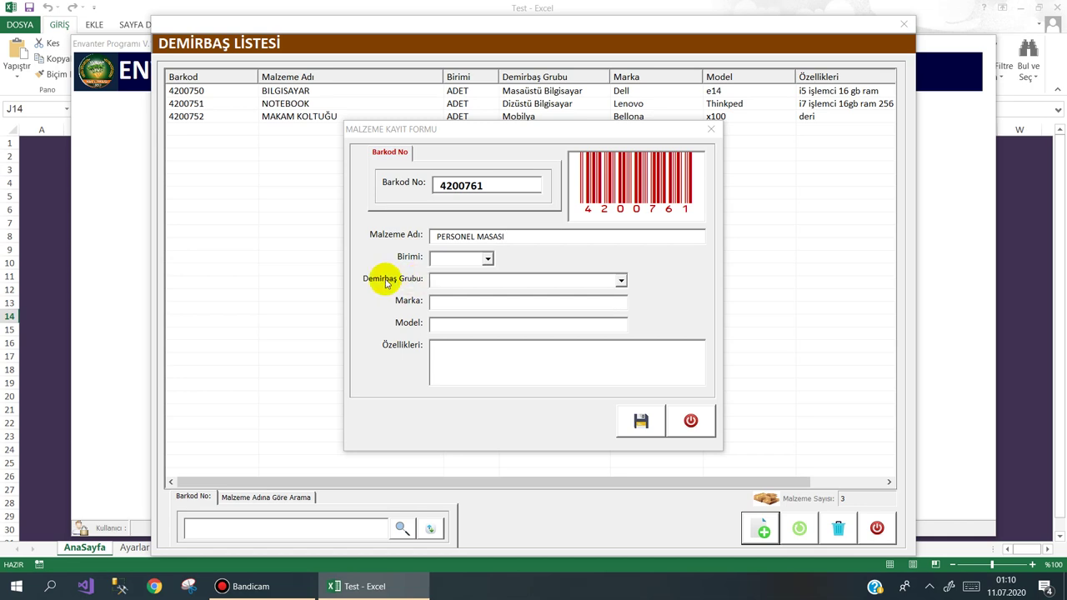
left_click(487, 259)
left_click(469, 273)
left_click(492, 282)
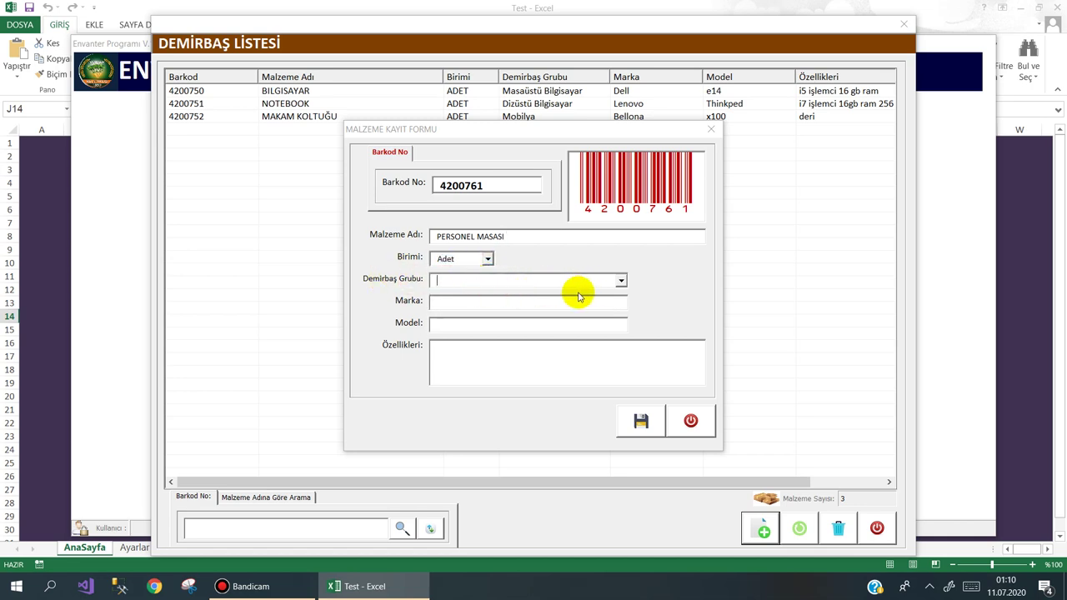
left_click(621, 280)
left_click(549, 295)
type("SADFAS")
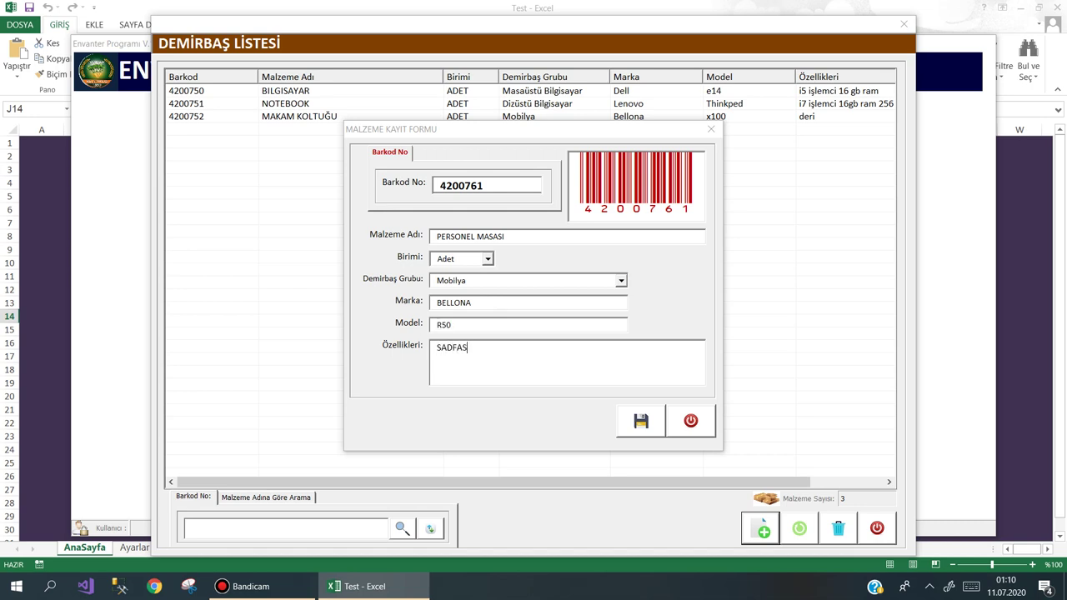
Fix the details text, save desk 4200761 with Evet, and close the asset list.
left_click(635, 422)
left_click(570, 338)
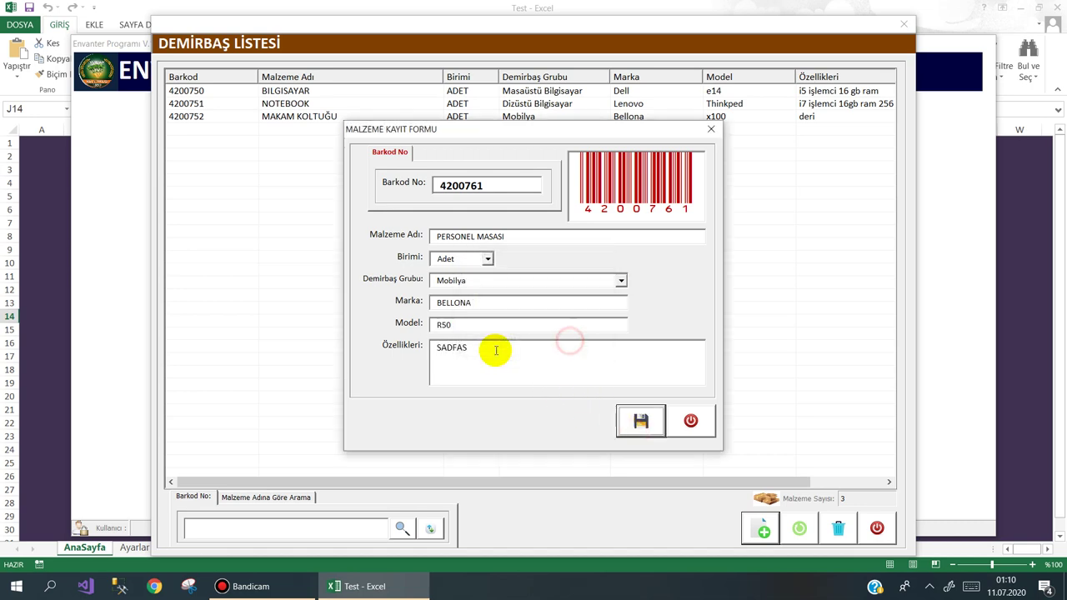
double_click(496, 350)
type("CEVİZ")
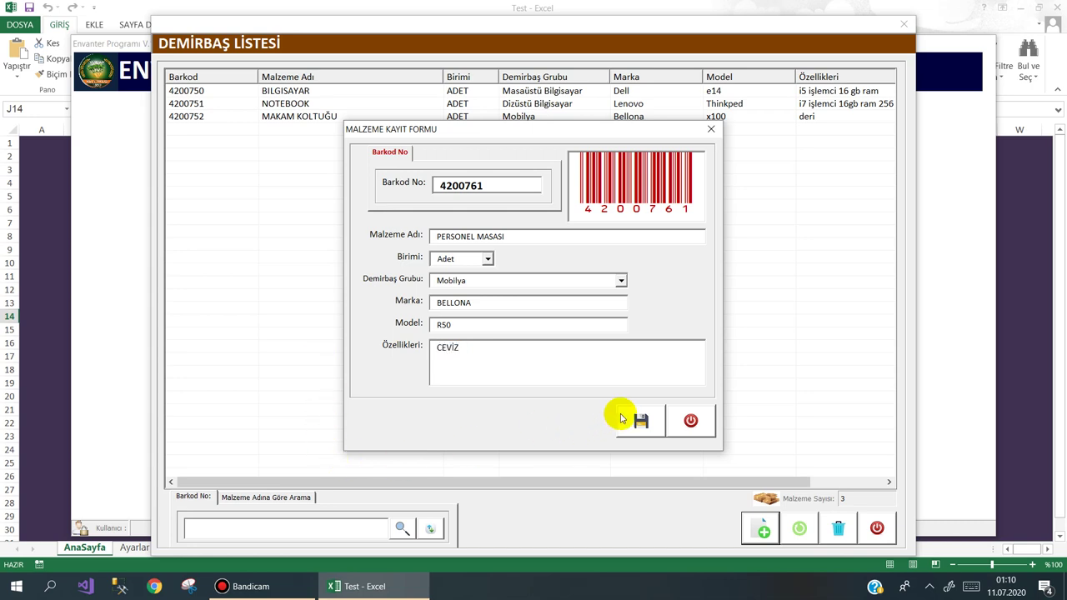
left_click(627, 416)
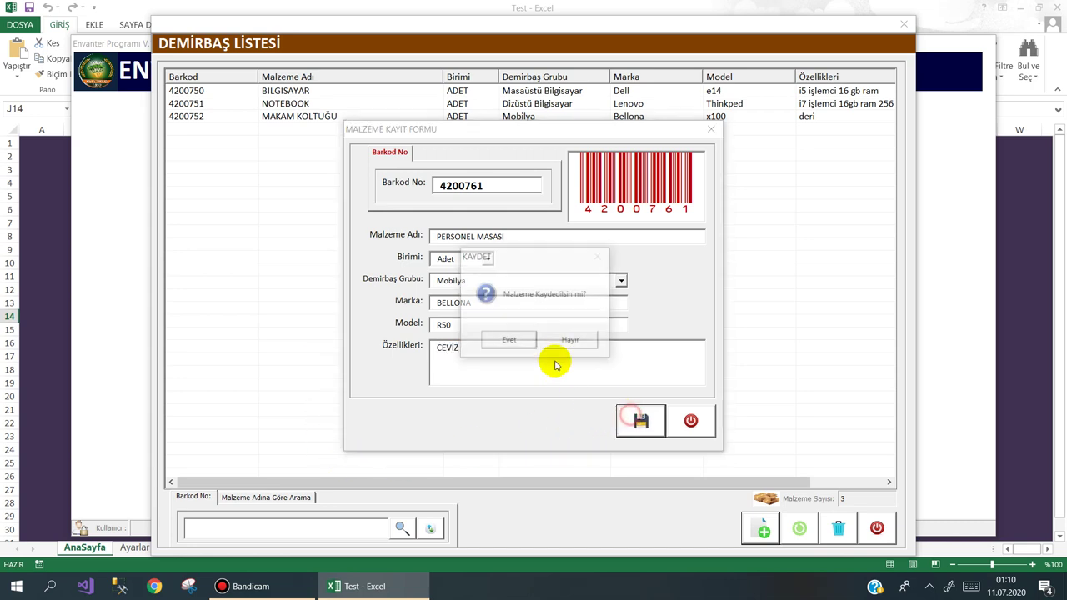
left_click(527, 342)
left_click(703, 315)
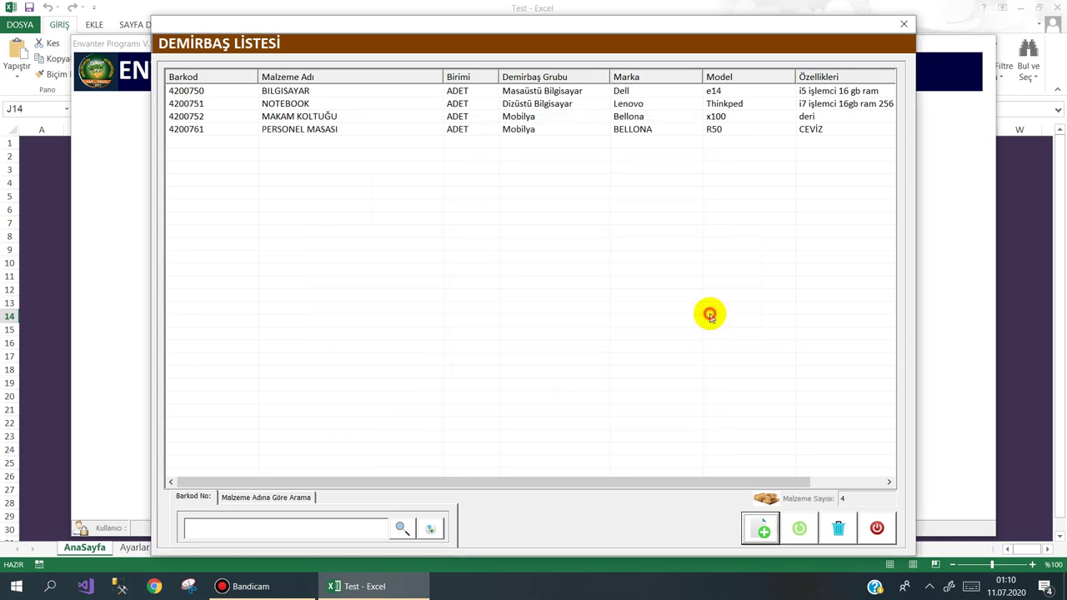
left_click(640, 75)
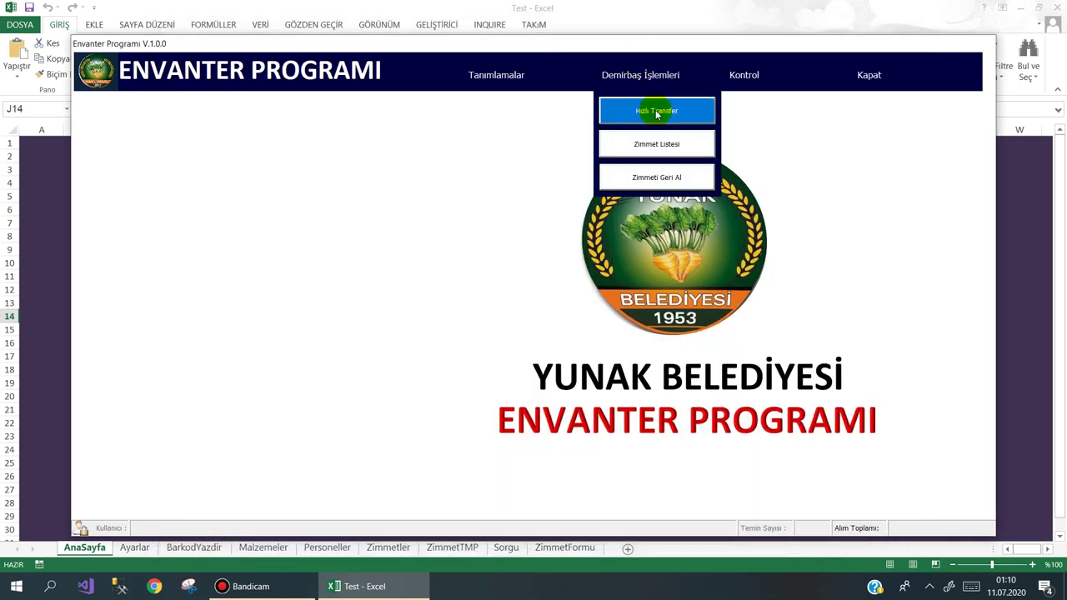
Start a Hızlı Transfer to the Fen Ve İmar Servisi architect and add barcode 4200761.
left_click(658, 111)
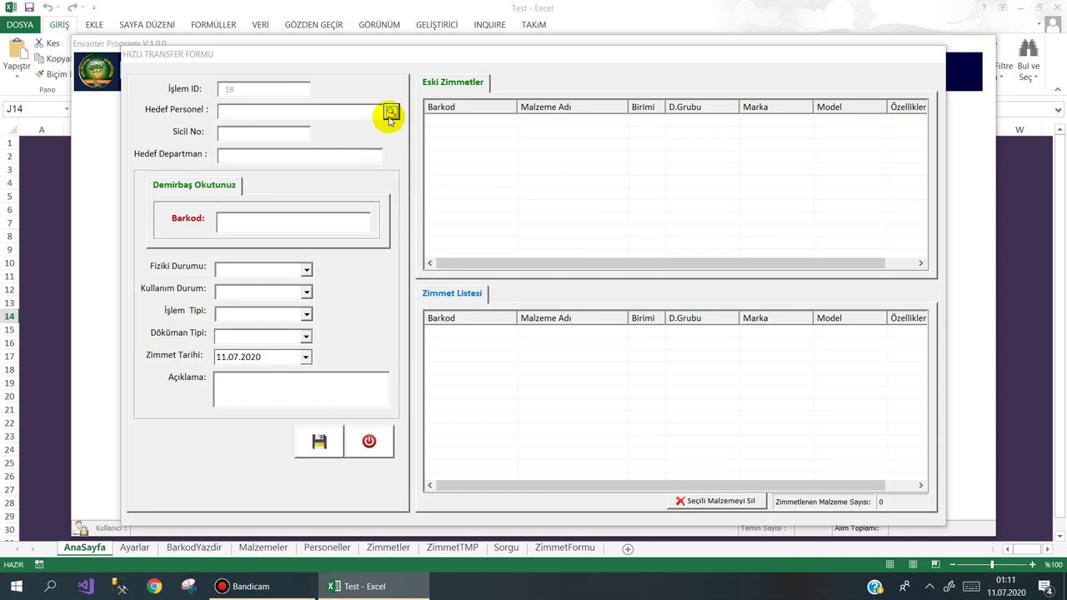
left_click(393, 113)
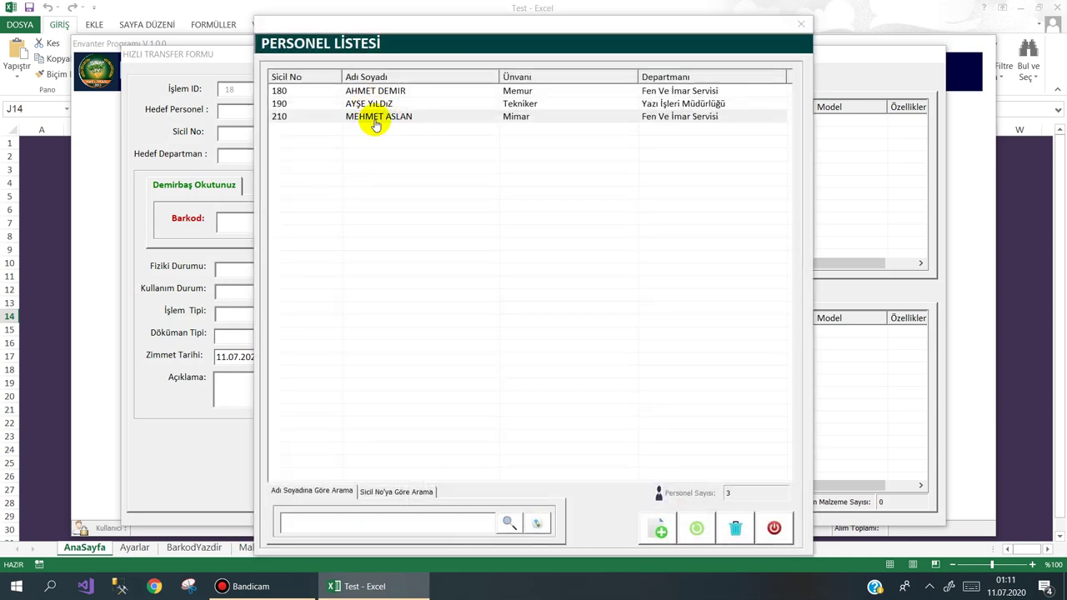
double_click(374, 118)
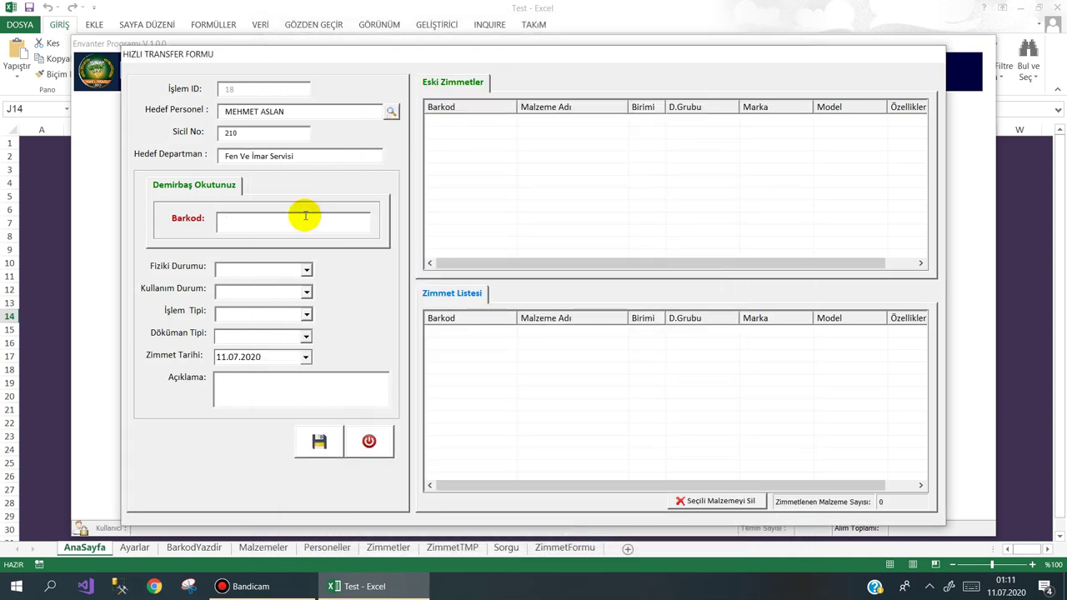
type("4200761")
key("Return")
Set the condition to SAĞLAM, status KULLANIMA HAZIR, type ZİMMET TRANSFER and document ZİMMET FORMU.
left_click(306, 269)
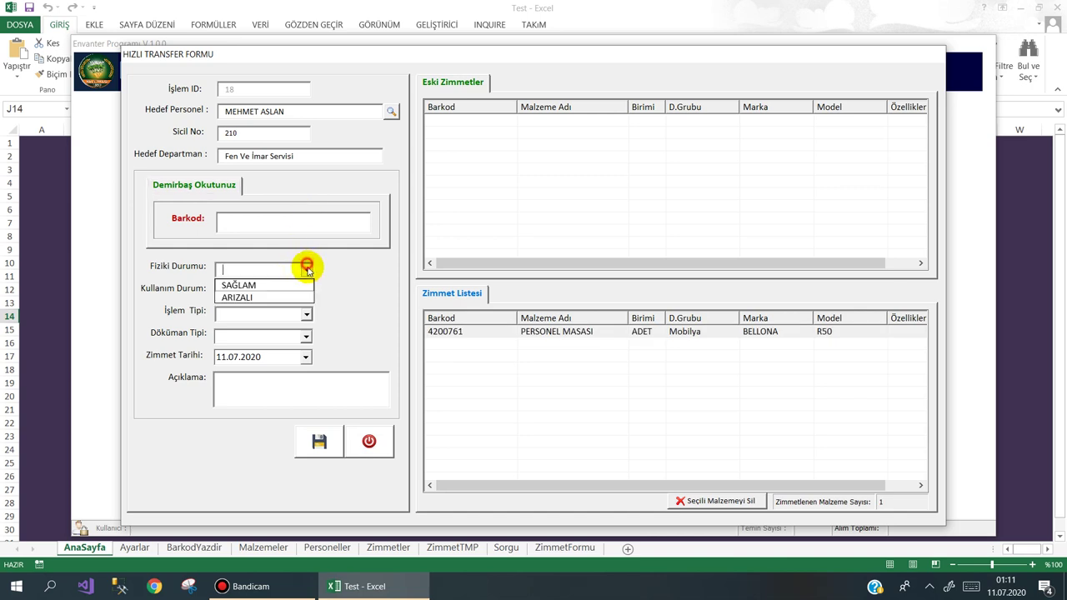
left_click(295, 286)
left_click(306, 291)
left_click(288, 318)
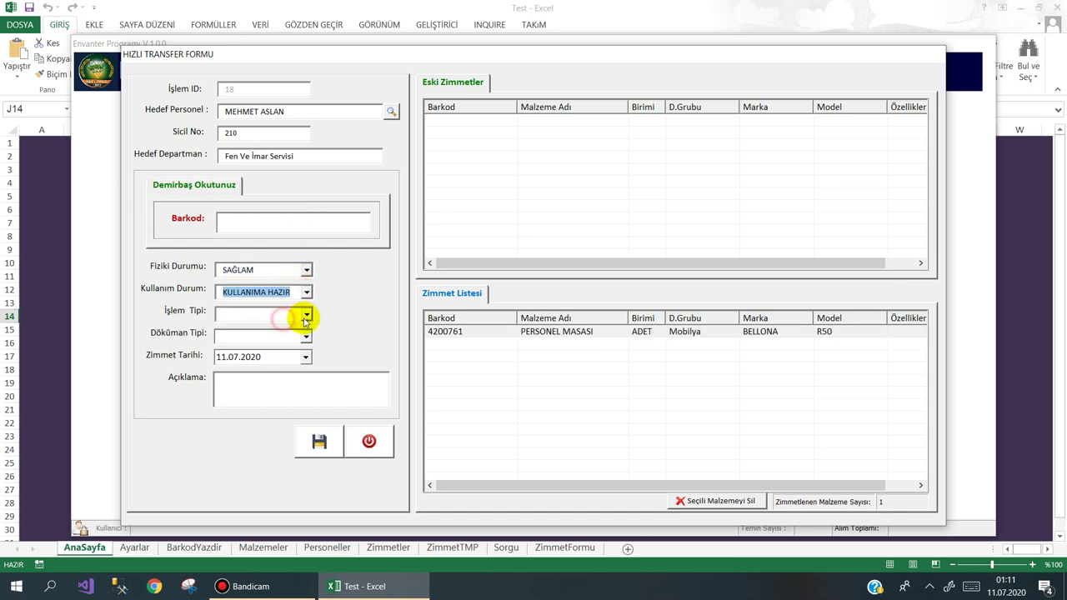
left_click(306, 315)
left_click(306, 292)
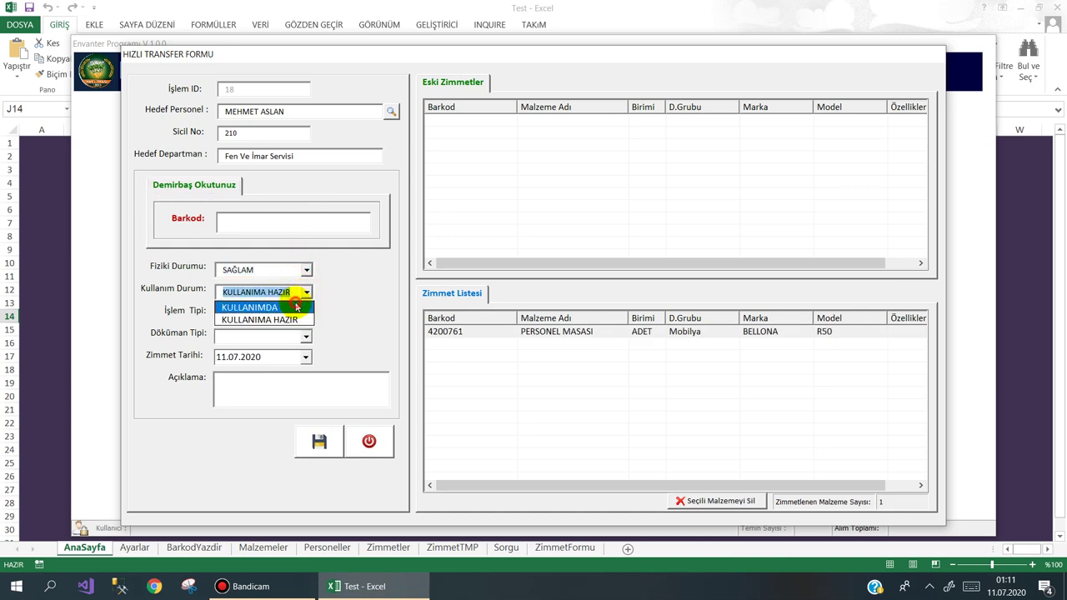
left_click(299, 319)
left_click(306, 316)
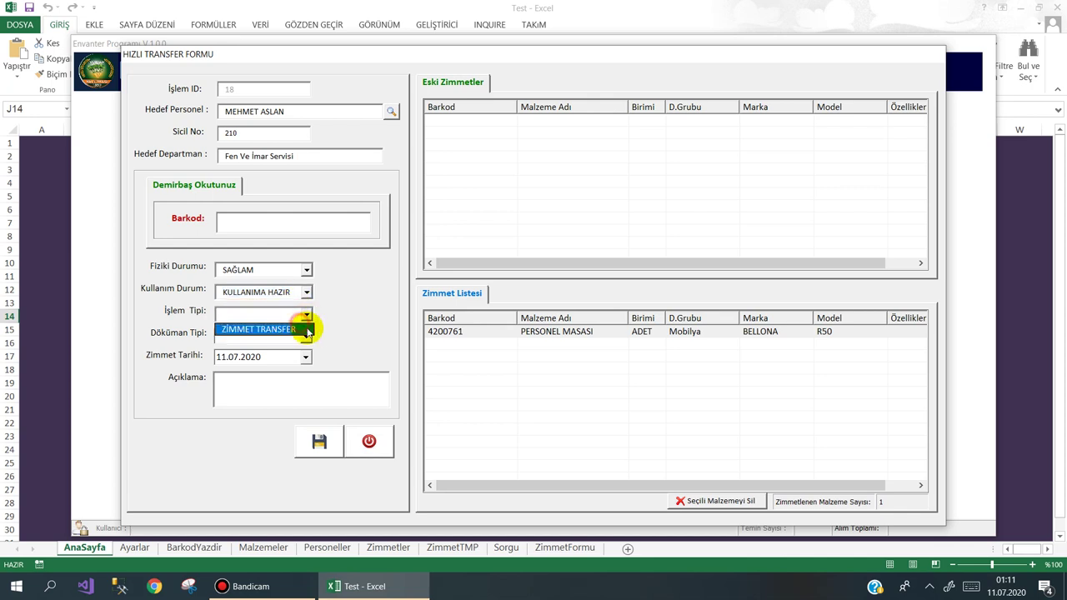
left_click(304, 331)
left_click(306, 336)
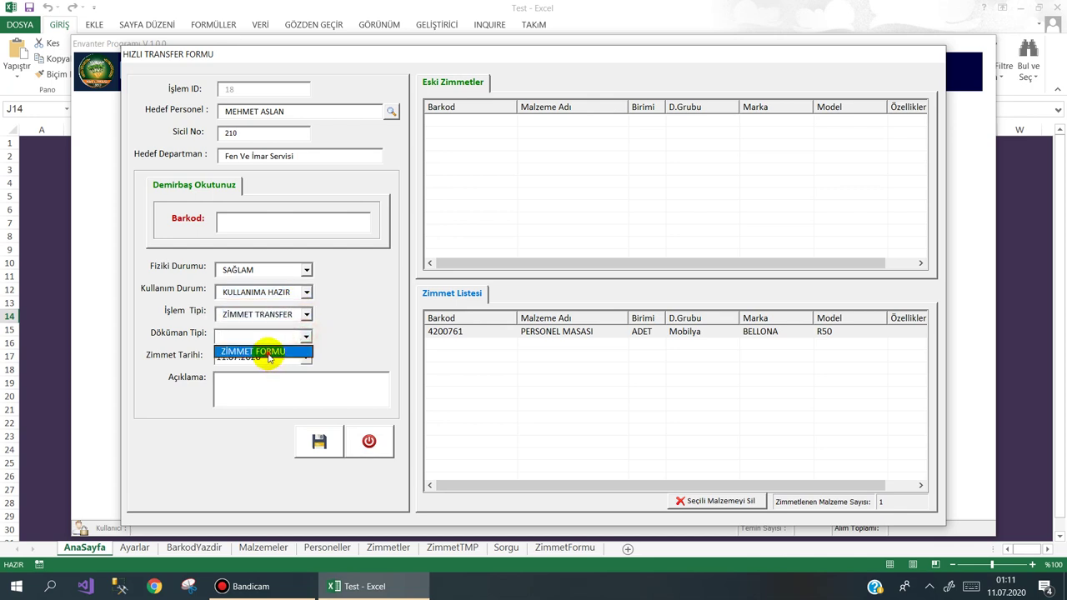
left_click(267, 353)
Add the note 'ASDF', then save the transfer and confirm with Evet.
type("ASDF")
left_click(319, 440)
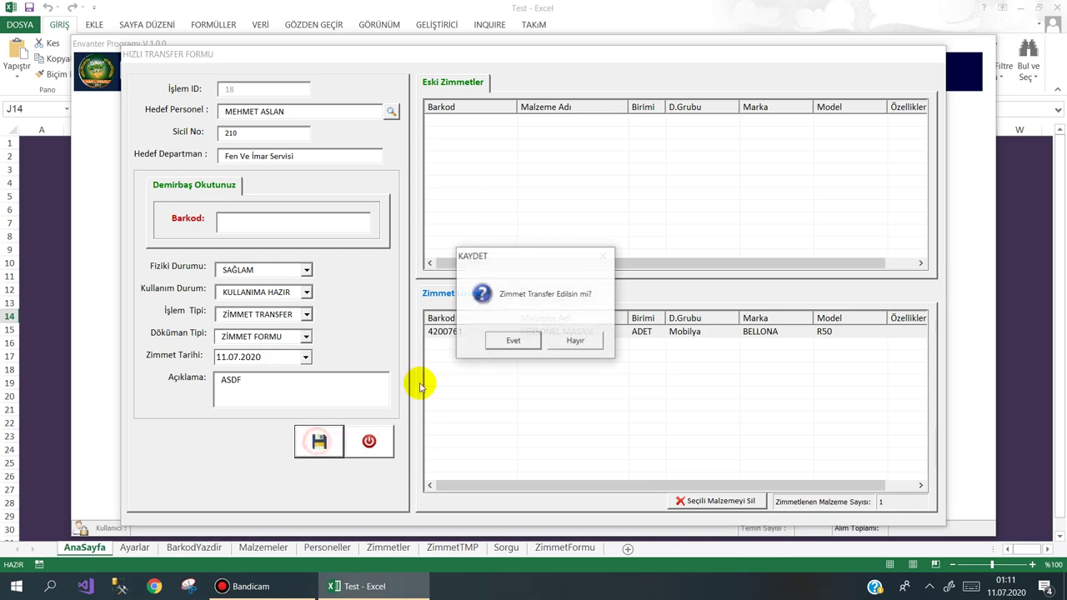
left_click(517, 338)
Check the architect's PERSONEL MASASI entry in the Zimmet Listesi.
left_click(701, 316)
left_click(662, 75)
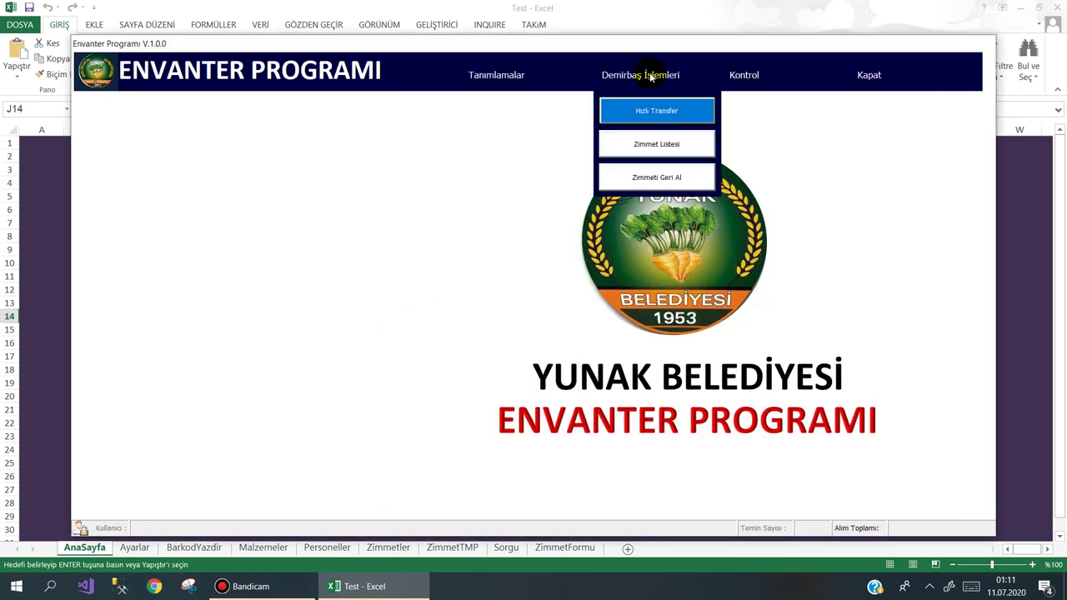
left_click(655, 143)
left_click(374, 111)
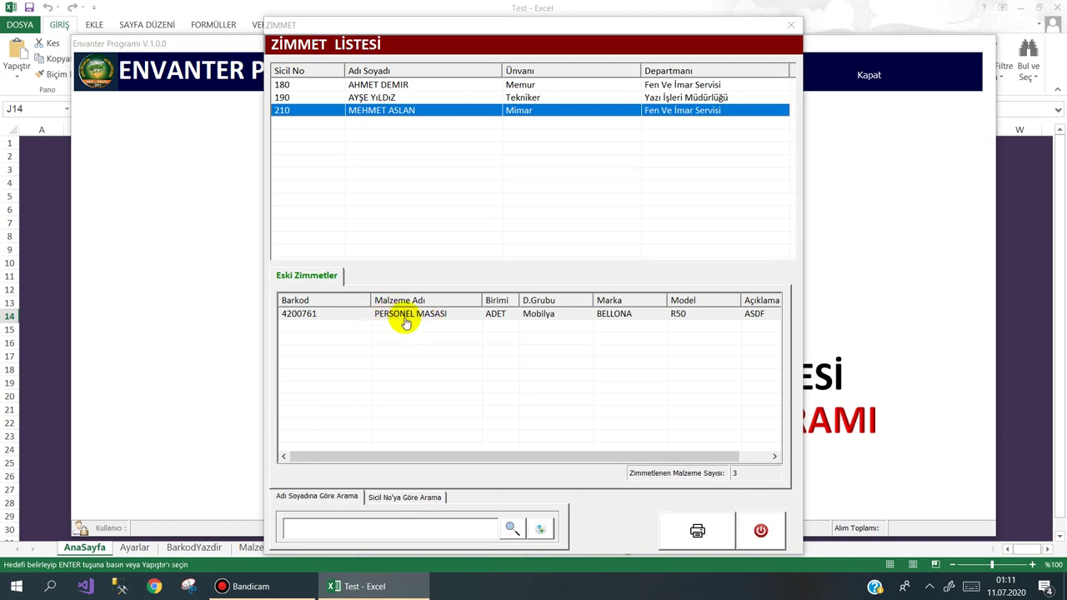
left_click(543, 317)
double_click(543, 321)
Return desk 4200761 from the architect with Zimmeti Geri Al and confirm.
left_click(641, 74)
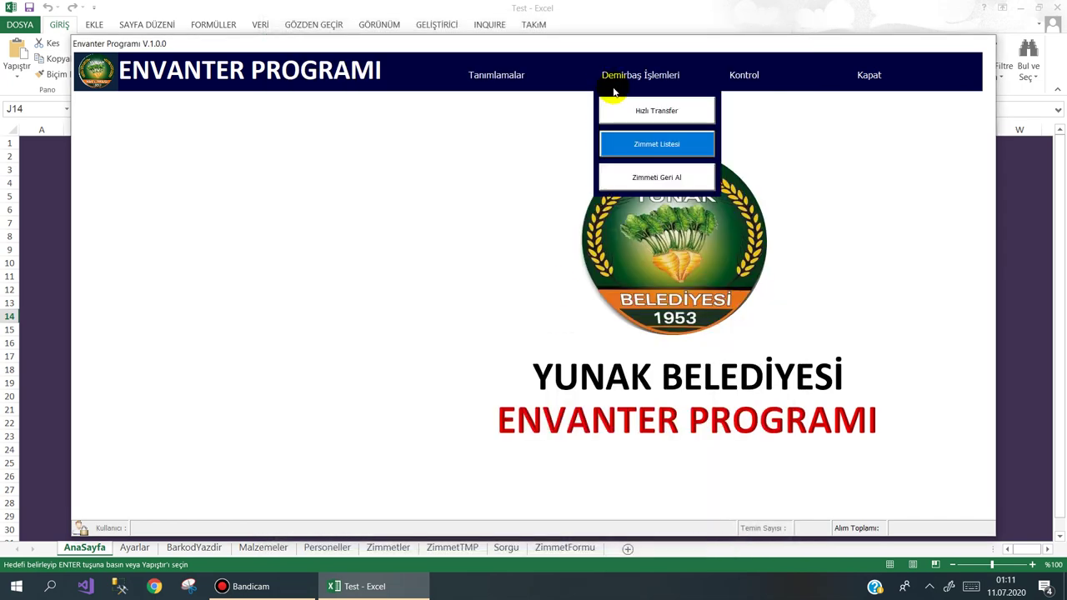
left_click(638, 176)
left_click(441, 156)
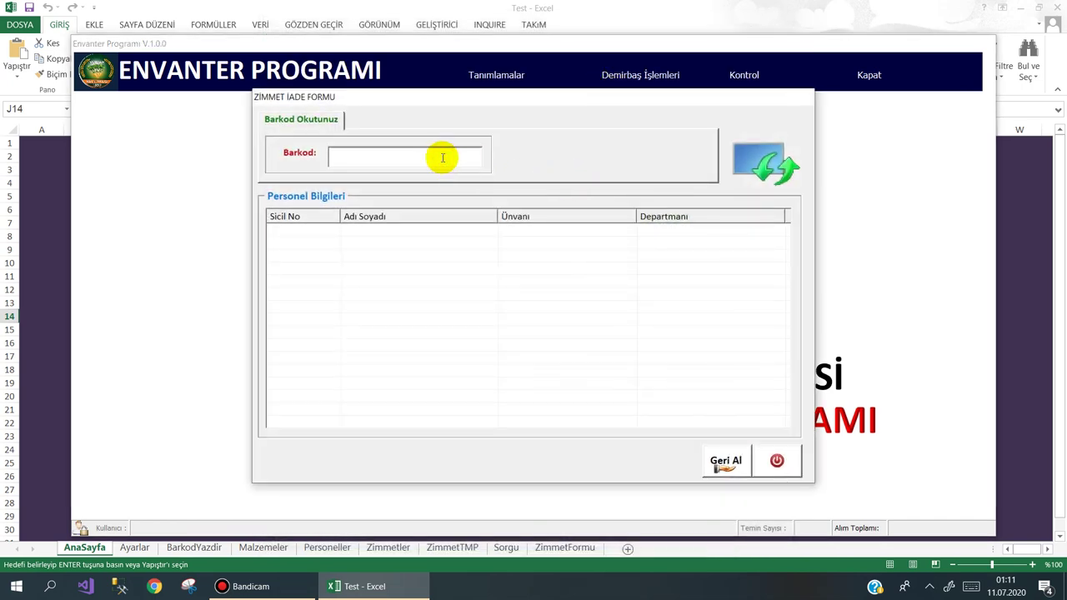
type("4200761")
key("Return")
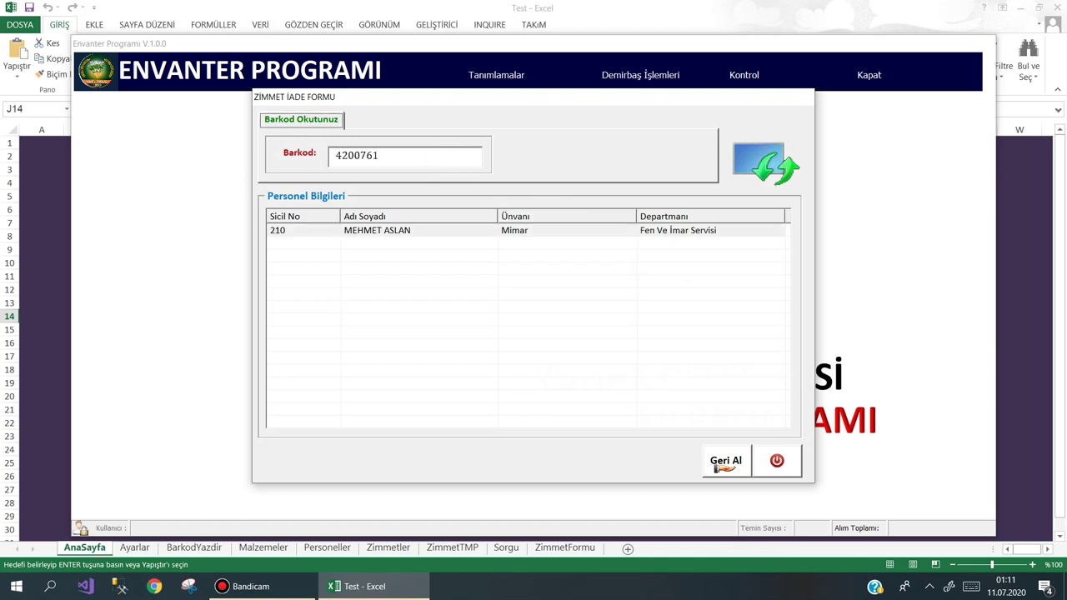
left_click(475, 234)
left_click(719, 460)
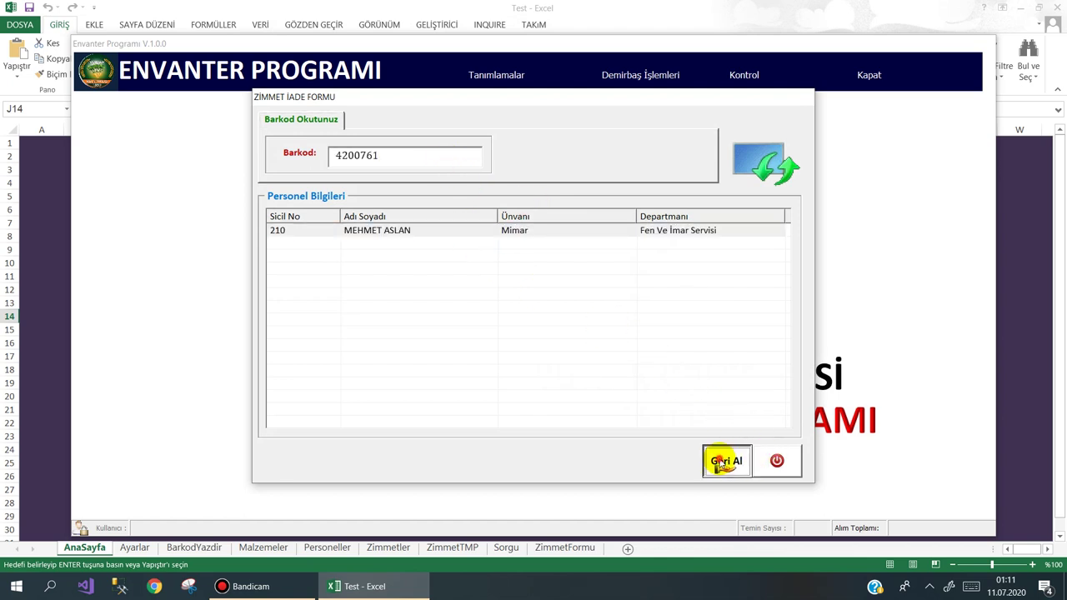
left_click(525, 342)
left_click(703, 322)
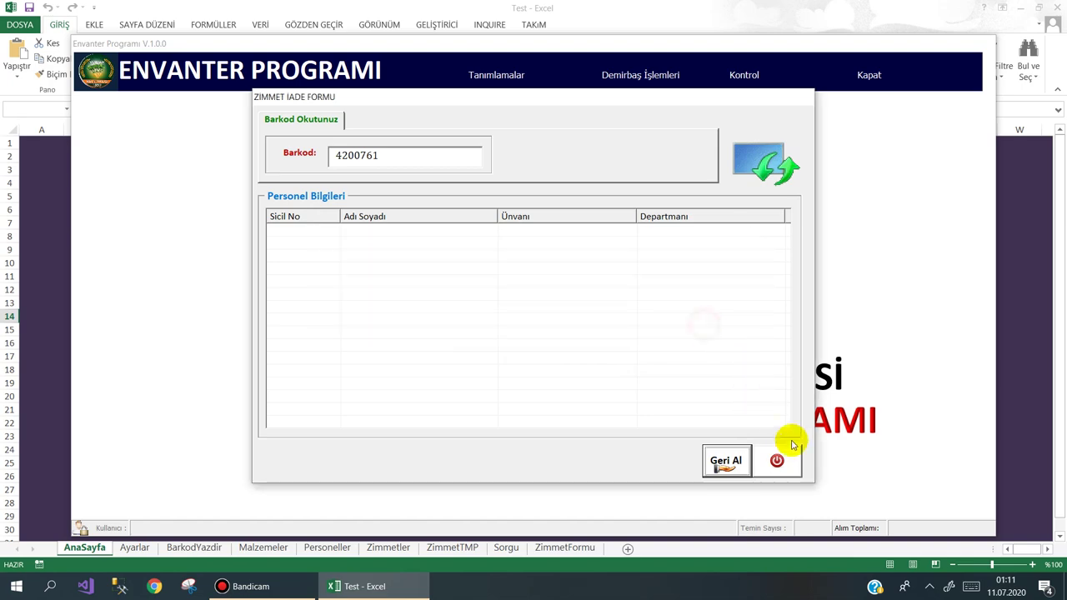
left_click(783, 459)
left_click(634, 76)
Browse each staff member's items in the Zimmet Listesi, including the technician's NOTEBOOK.
left_click(644, 144)
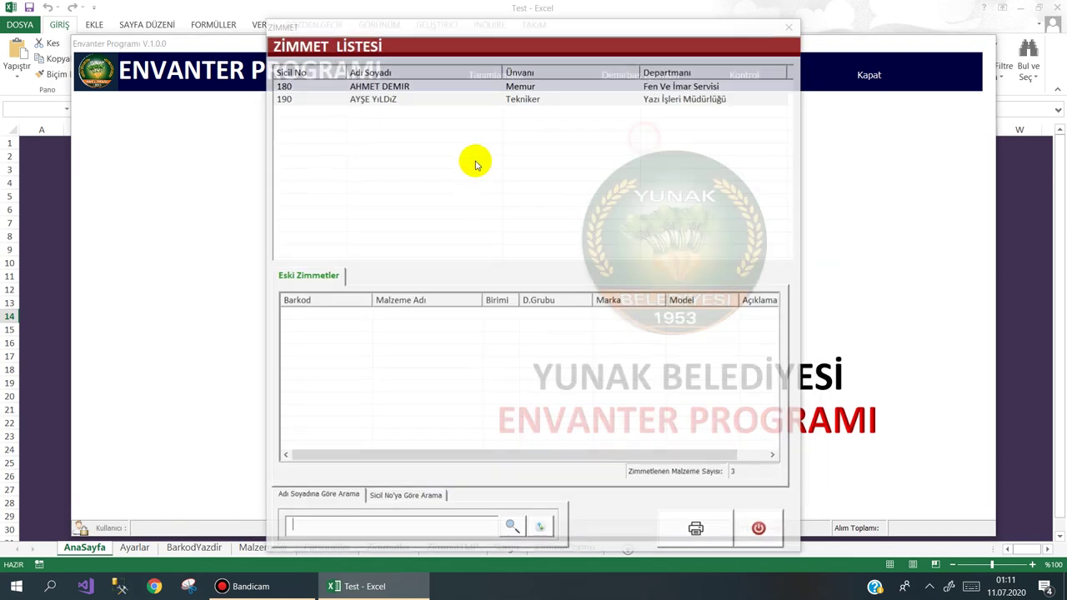
left_click(399, 97)
left_click(401, 86)
left_click(400, 96)
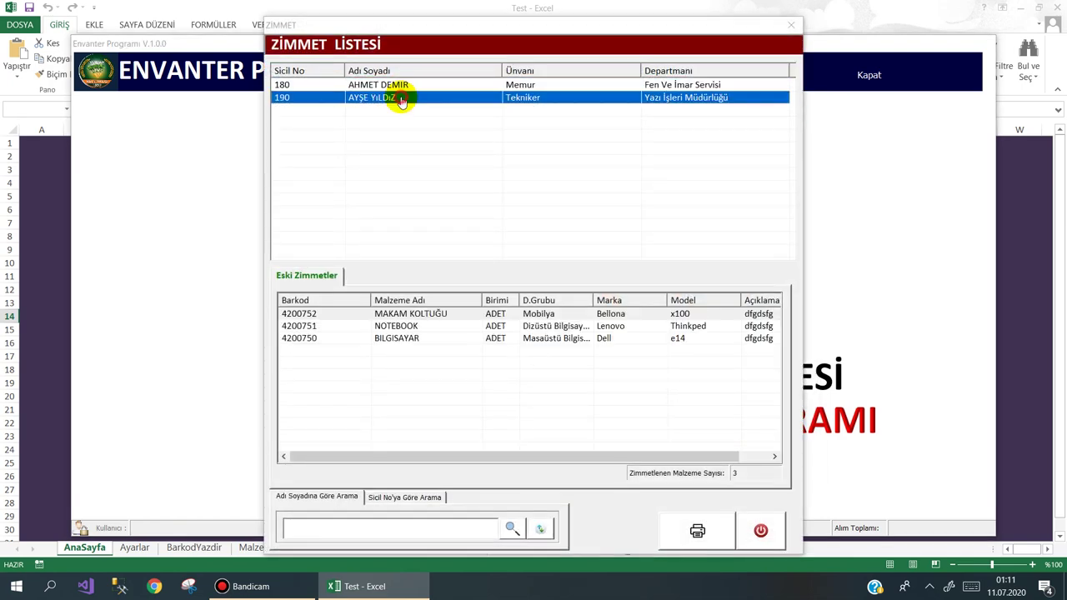
left_click(405, 87)
left_click(405, 96)
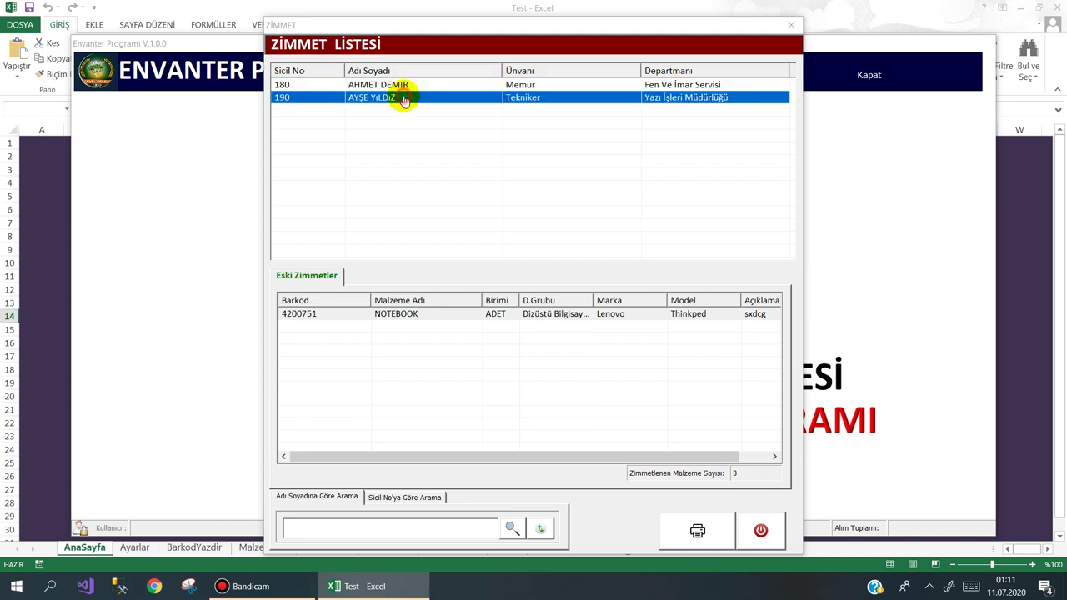
left_click(405, 86)
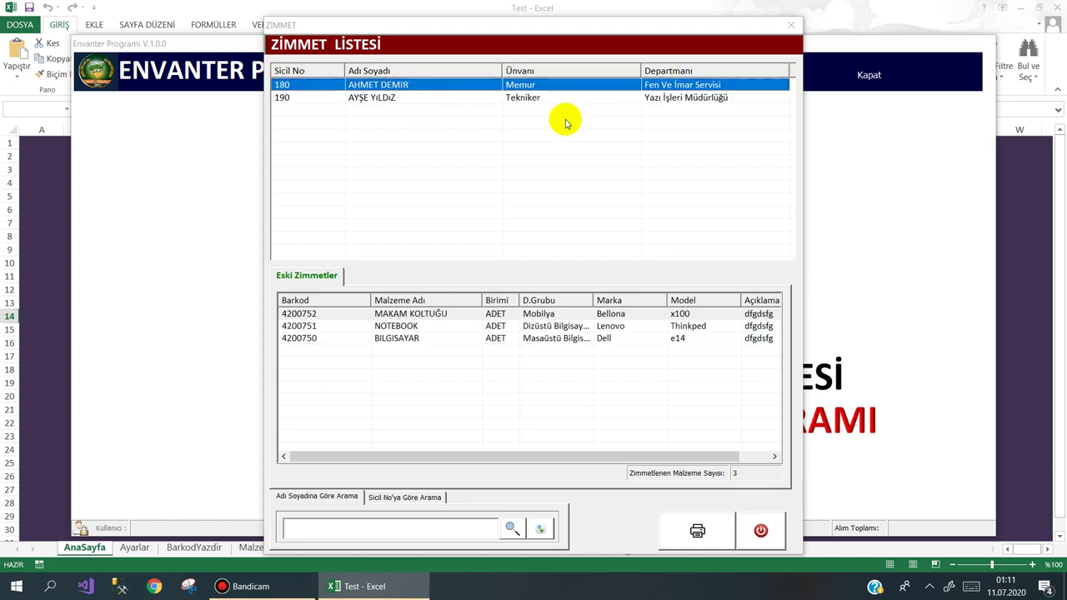
key("Escape")
Review the Zimmet Aktarılan and Aktarılmayan Personeller reports, then save the workbook via Kapat > Kaydet.
mouse_move(745, 77)
left_click(765, 114)
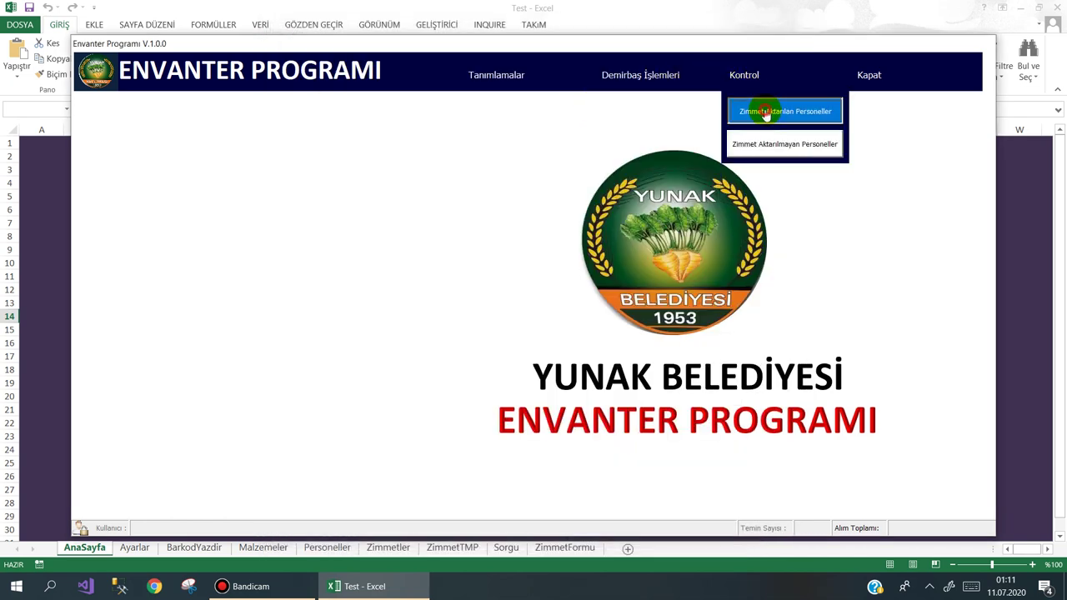
left_click(505, 119)
left_click(436, 106)
left_click(434, 118)
key("Escape")
mouse_move(745, 77)
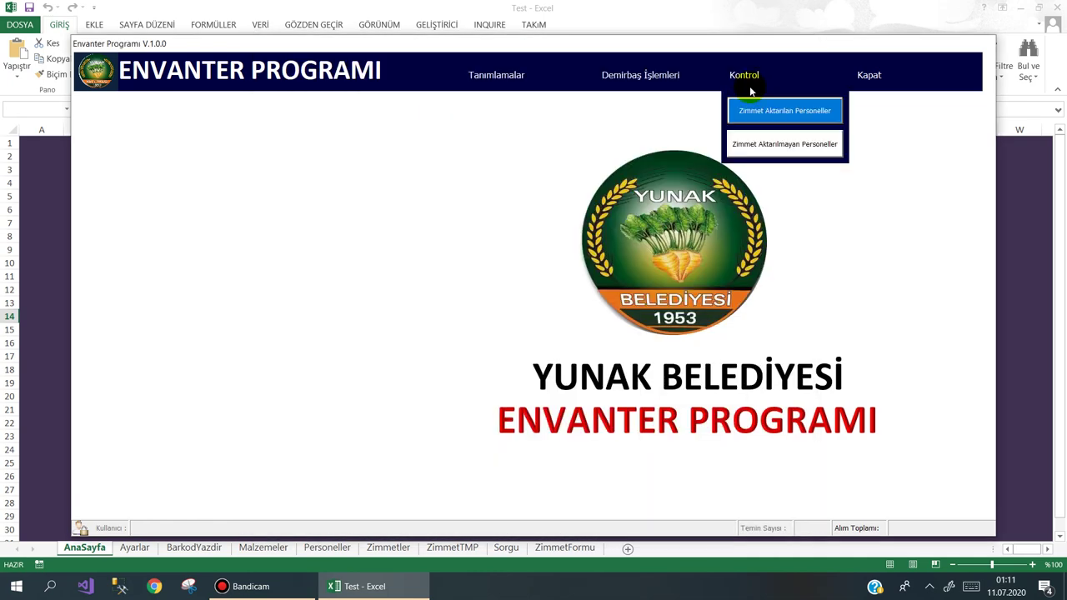
left_click(758, 138)
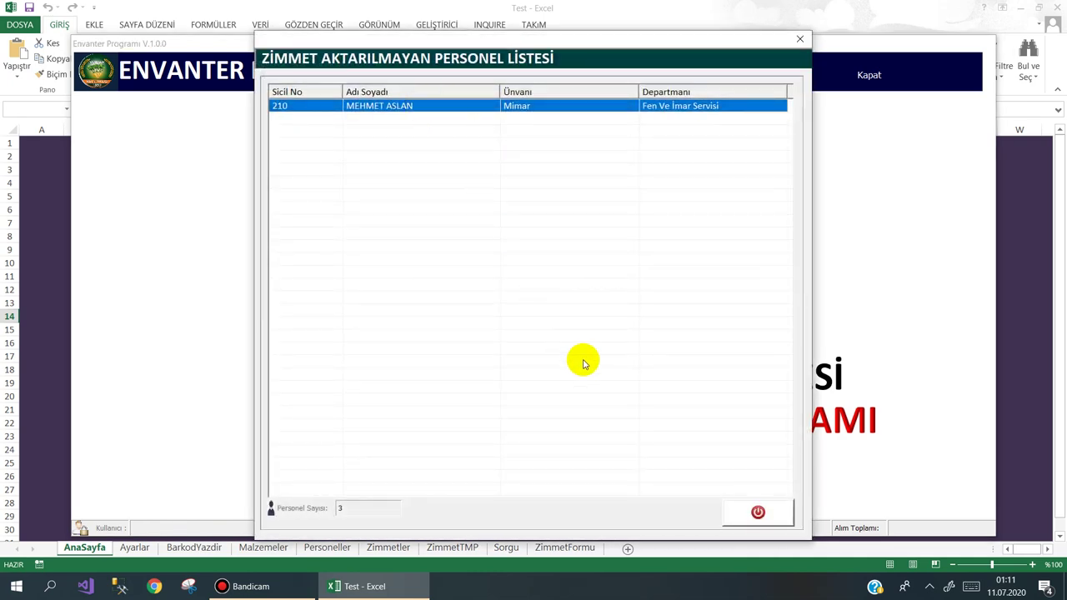
key("Escape")
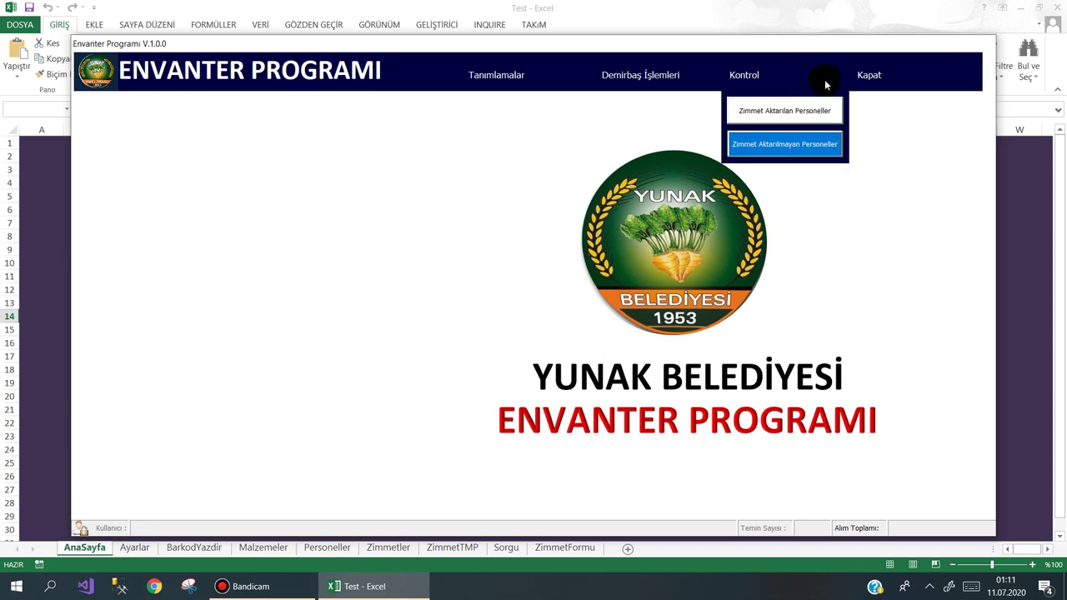
mouse_move(869, 76)
left_click(889, 107)
key("Return")
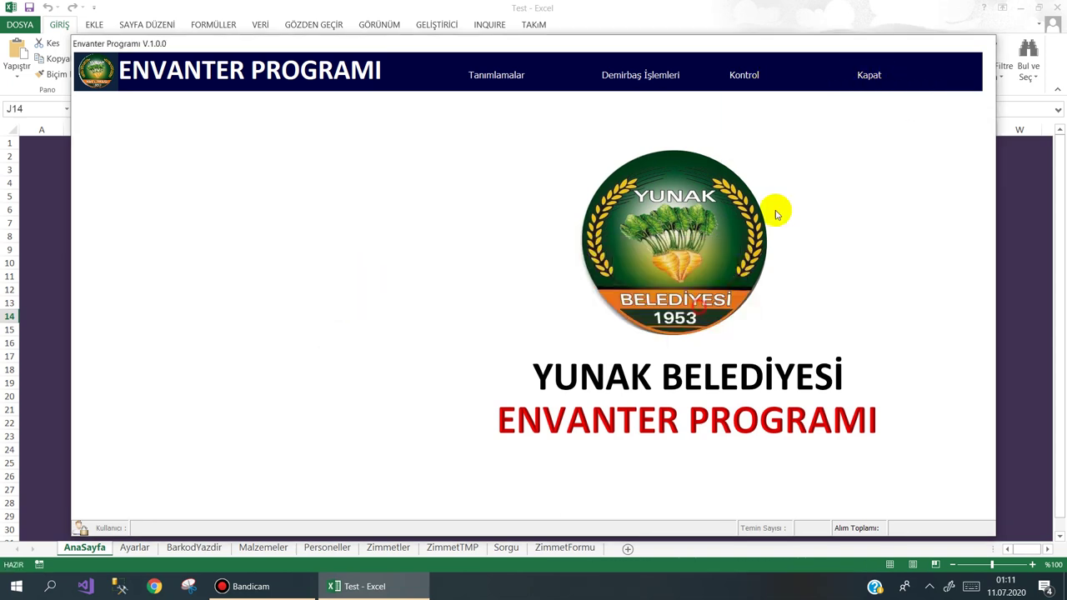
left_click(886, 150)
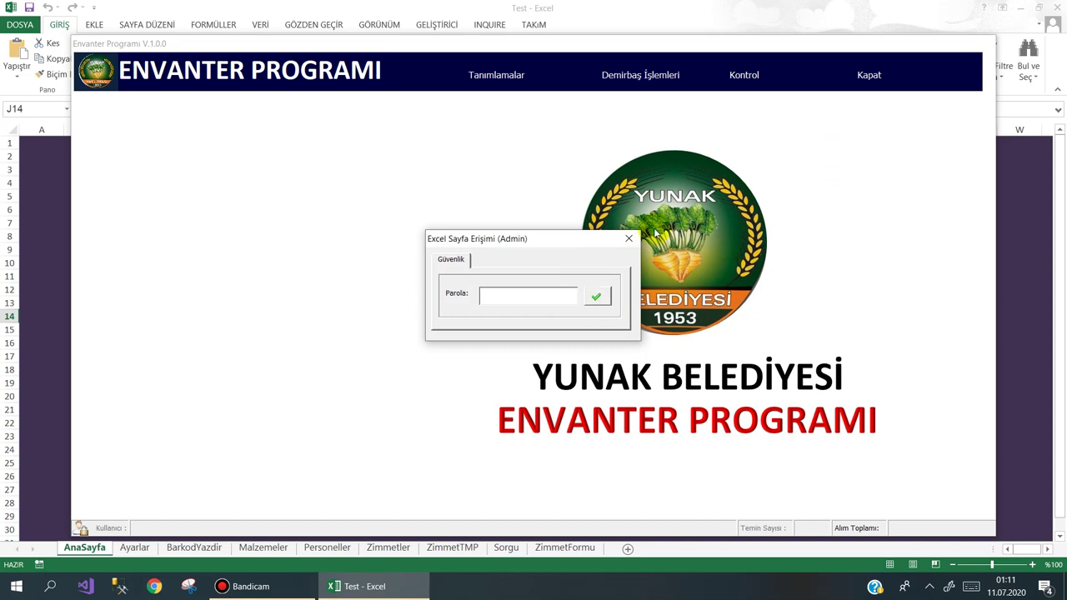
left_click(628, 238)
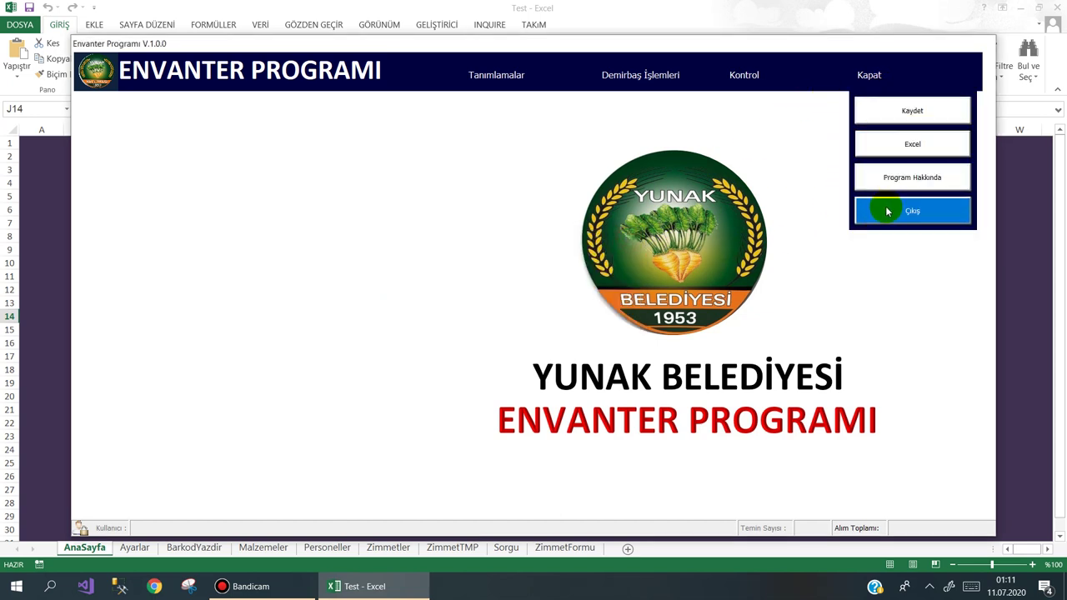
mouse_move(647, 73)
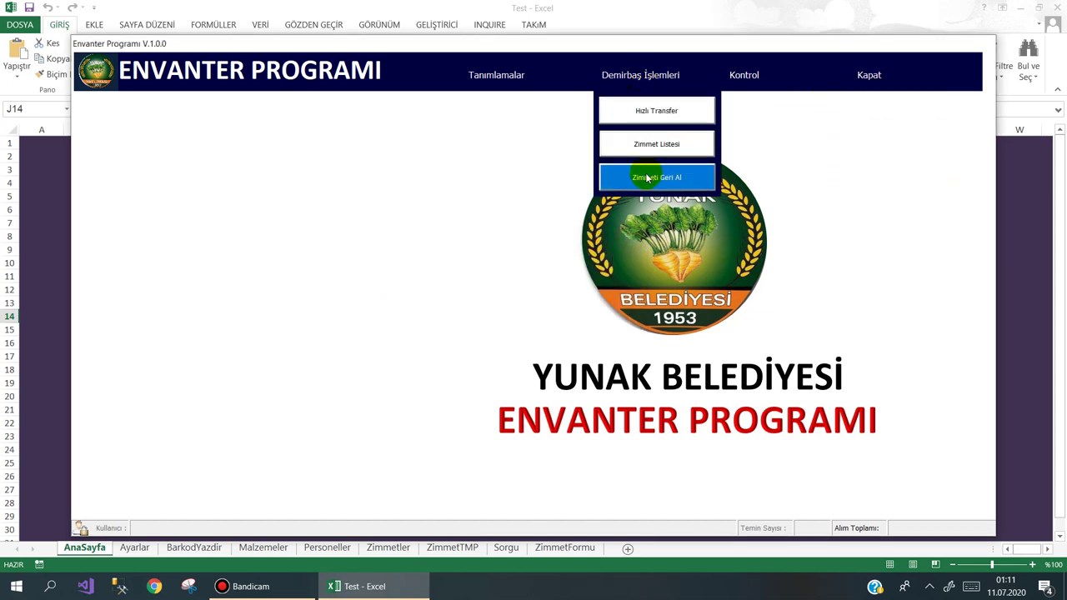
mouse_move(516, 96)
left_click(540, 110)
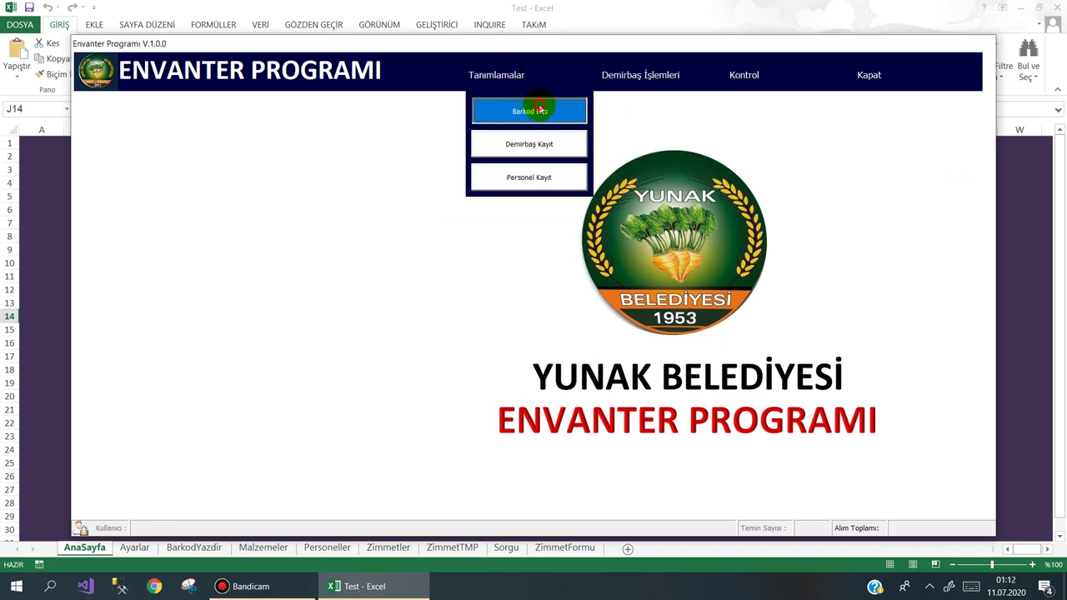
left_click(528, 147)
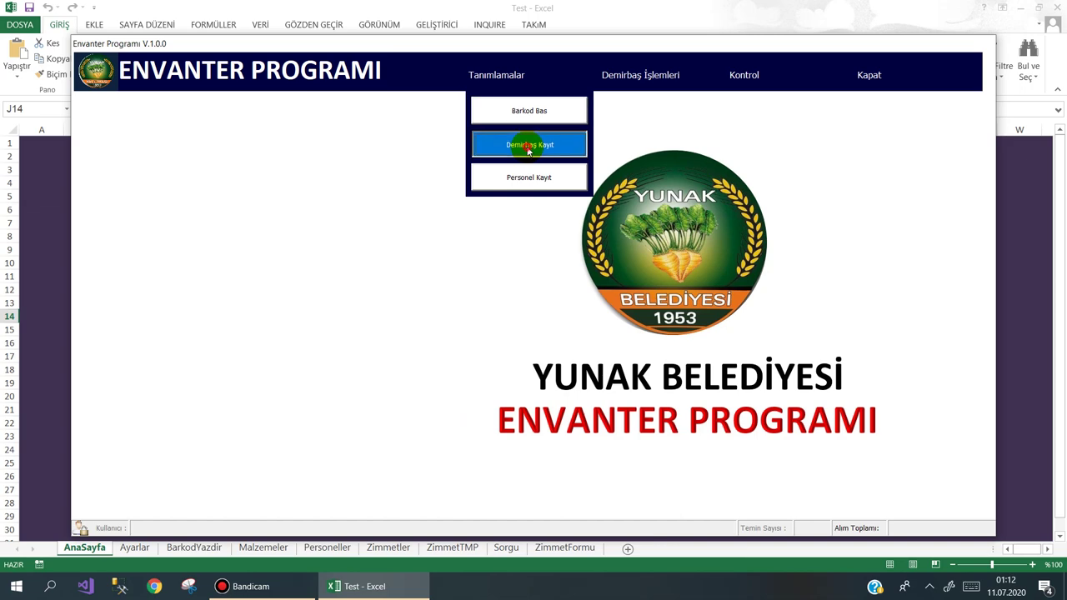
left_click(330, 98)
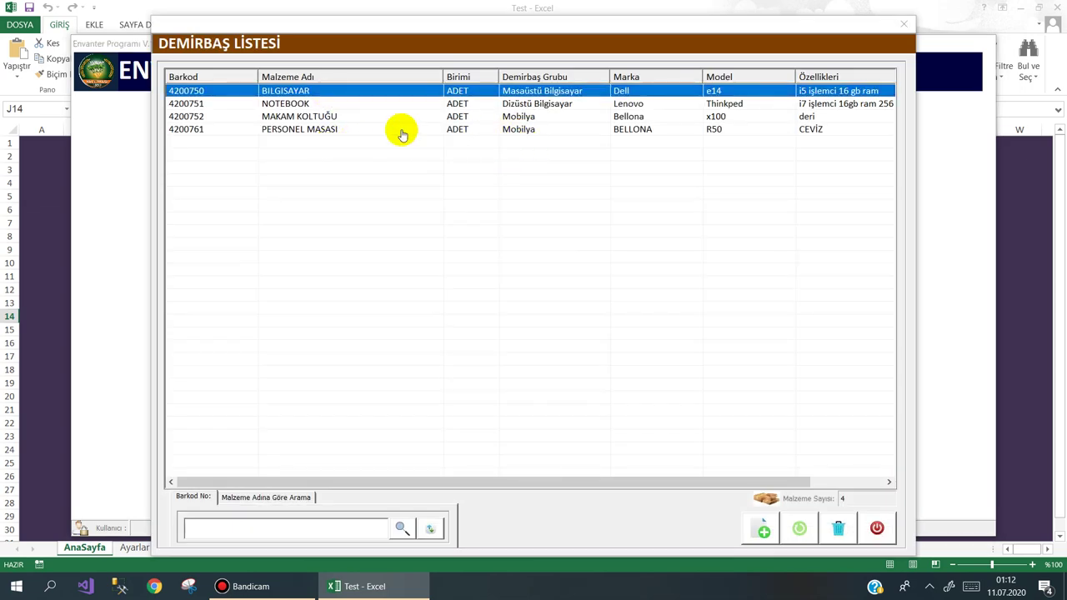
key("Escape")
left_click(528, 178)
key("Escape")
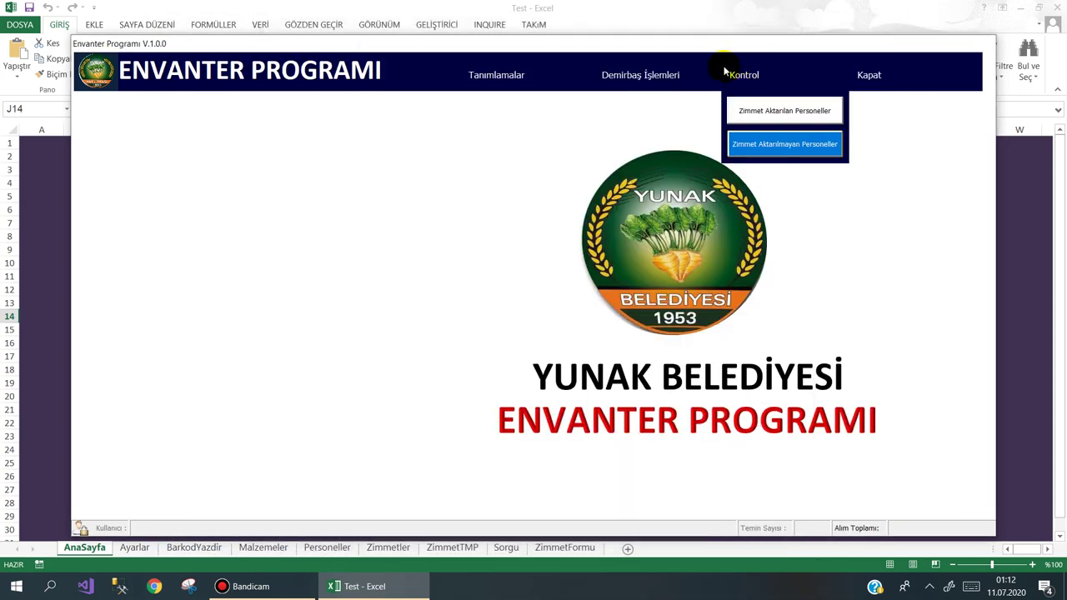
left_click(658, 108)
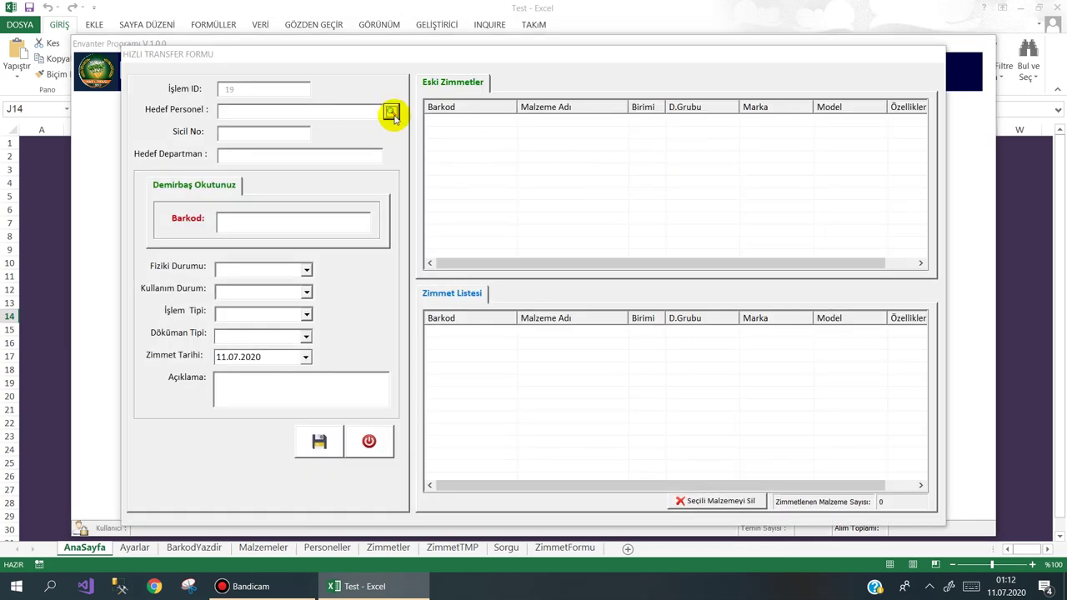
left_click(392, 115)
double_click(442, 114)
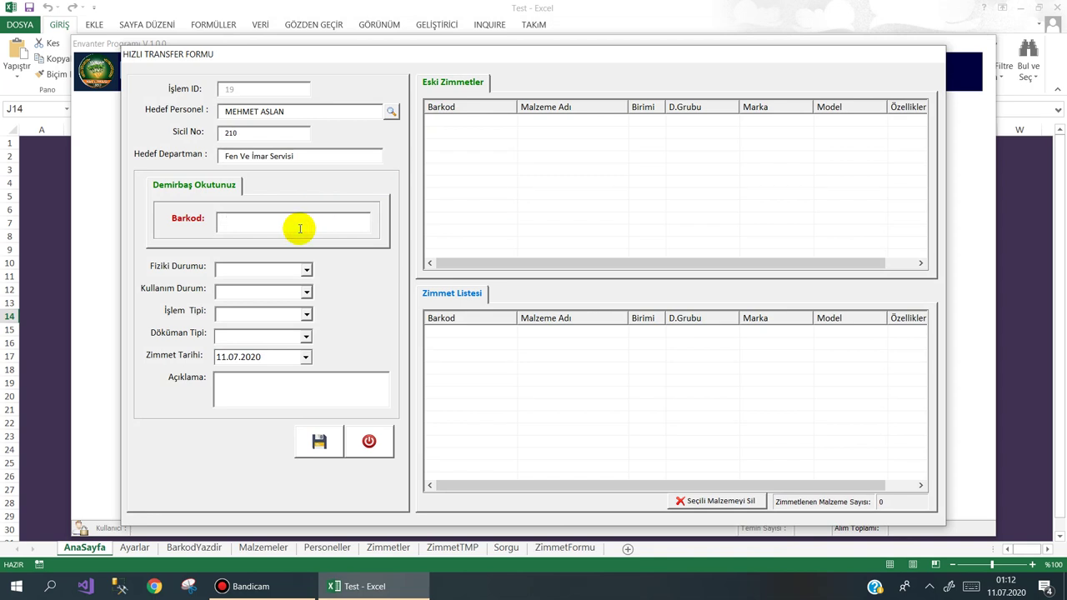
type("4200750")
key("Return")
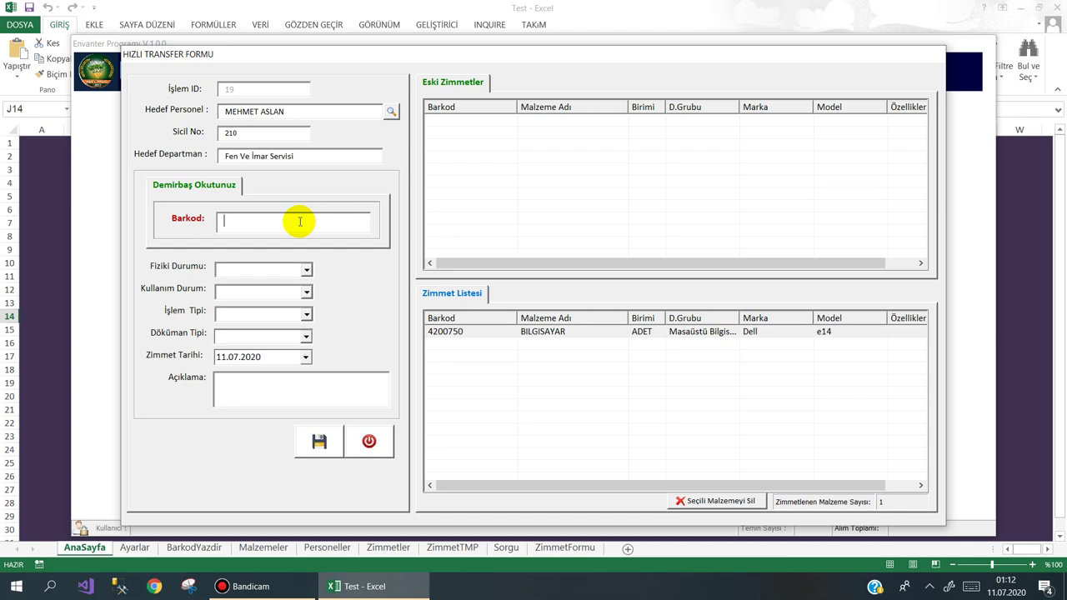
type("4200751")
key("Return")
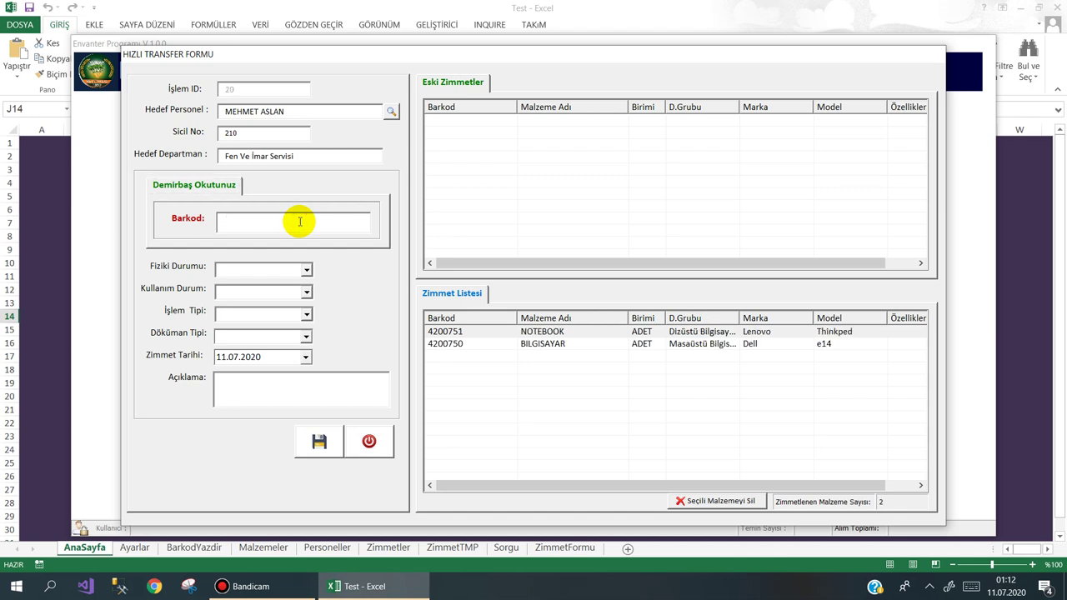
type("4200752")
key("Return")
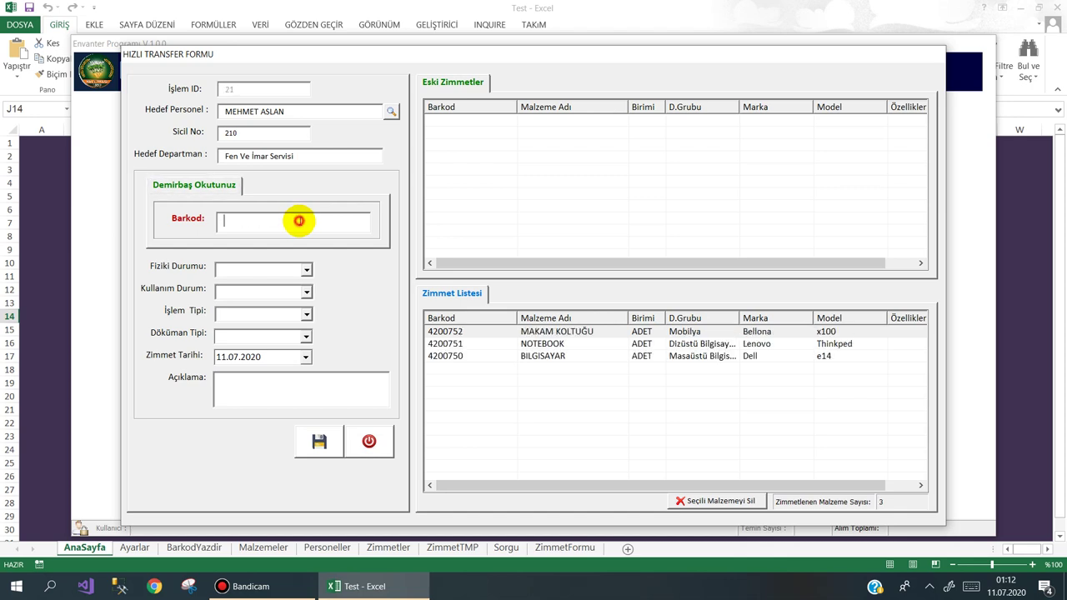
type("4200761")
key("Return")
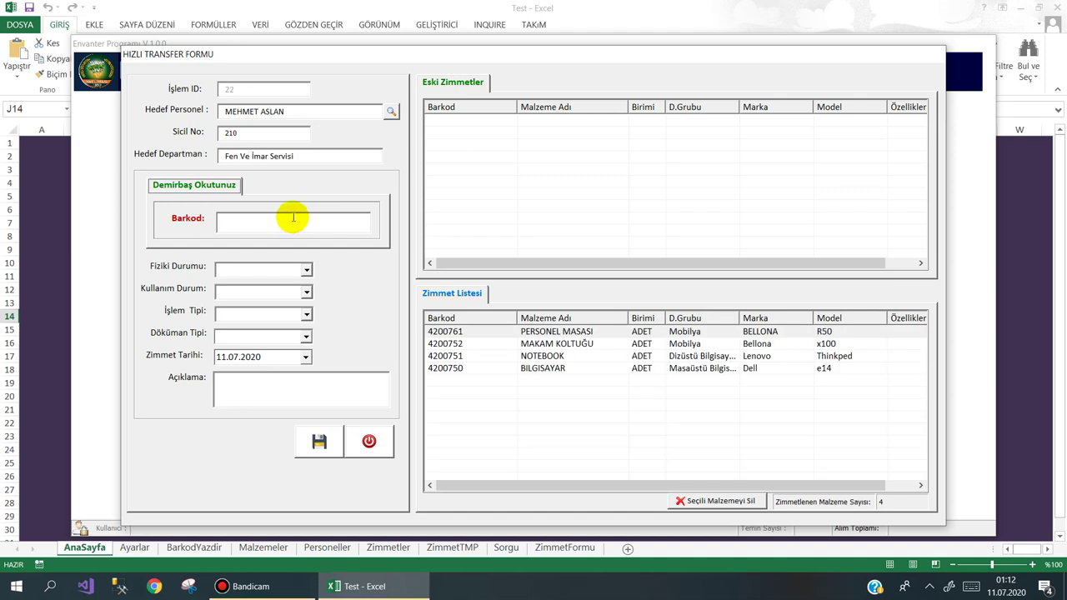
type("4200758")
key("Return")
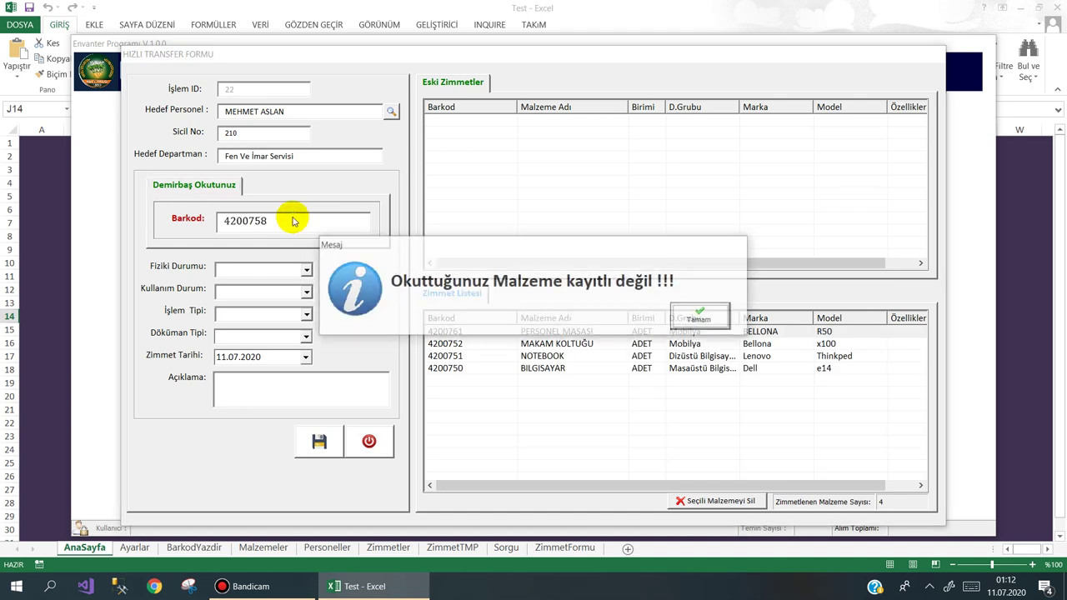
left_click(689, 316)
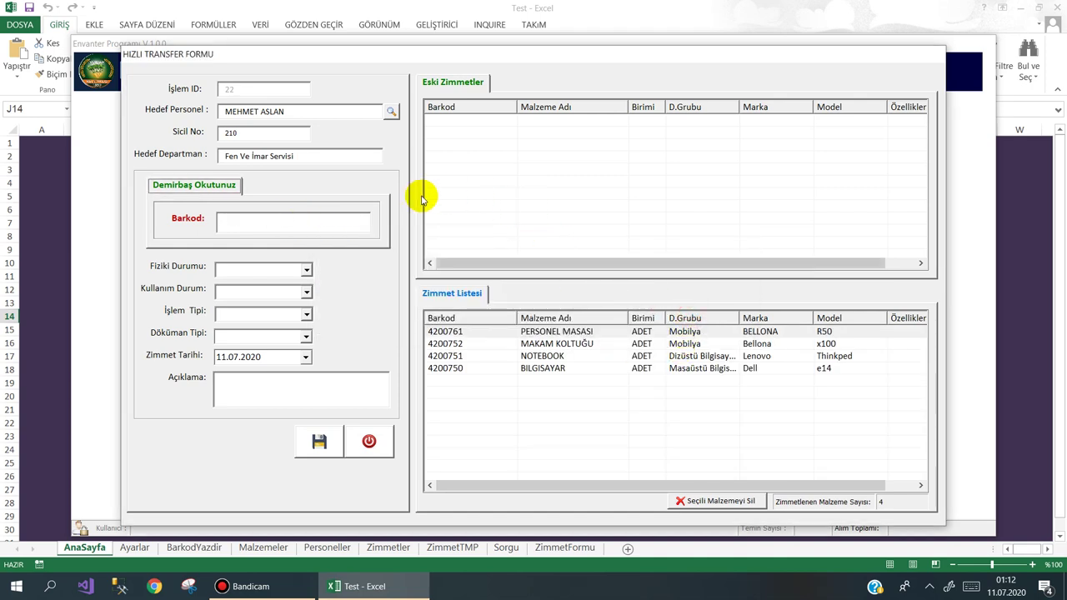
left_click(318, 441)
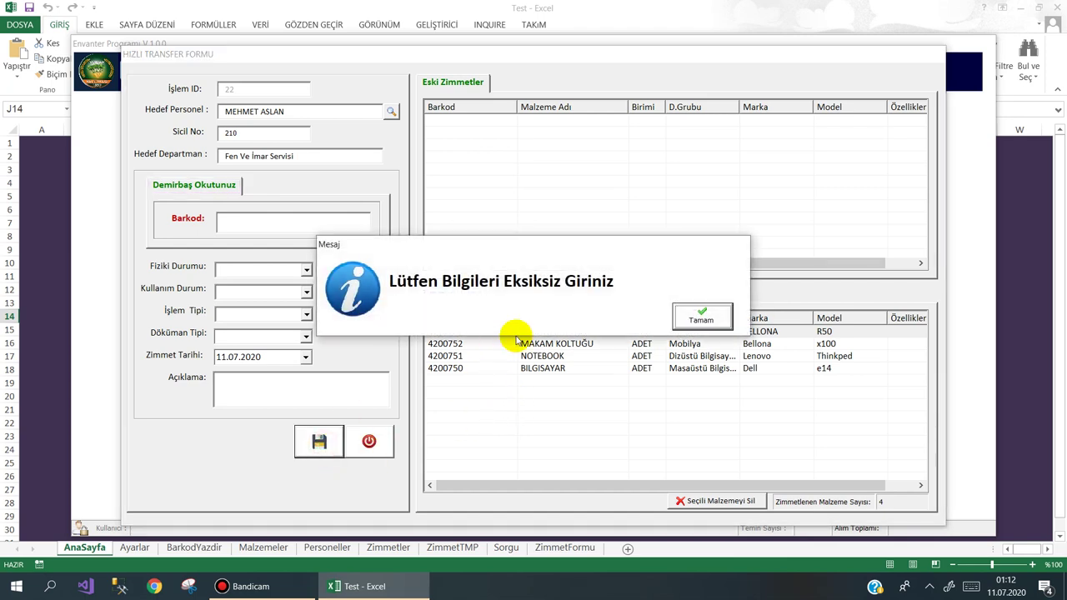
left_click(700, 315)
left_click(369, 441)
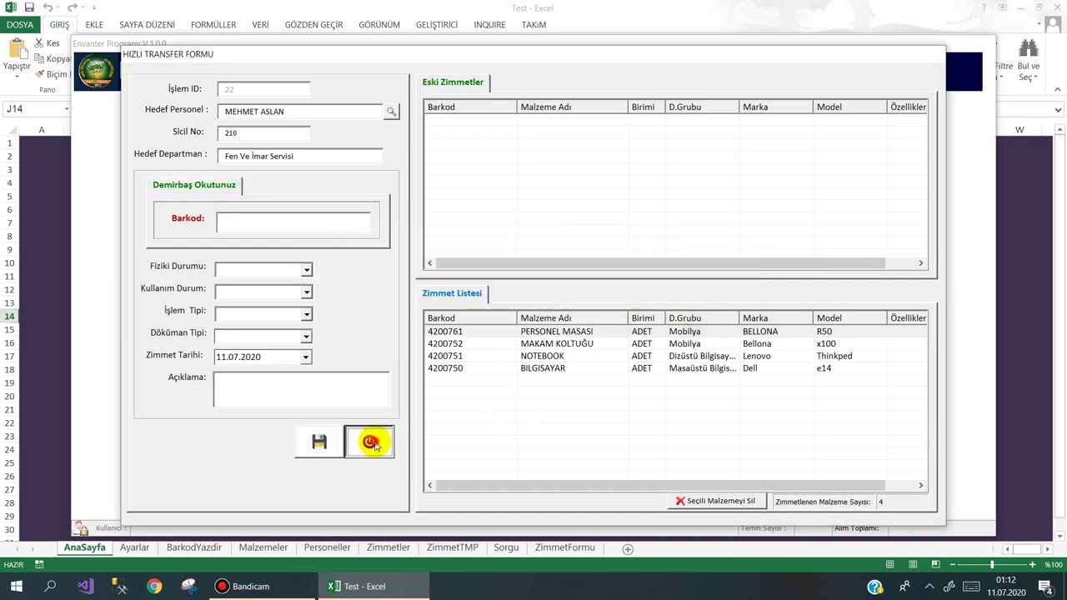
mouse_move(640, 75)
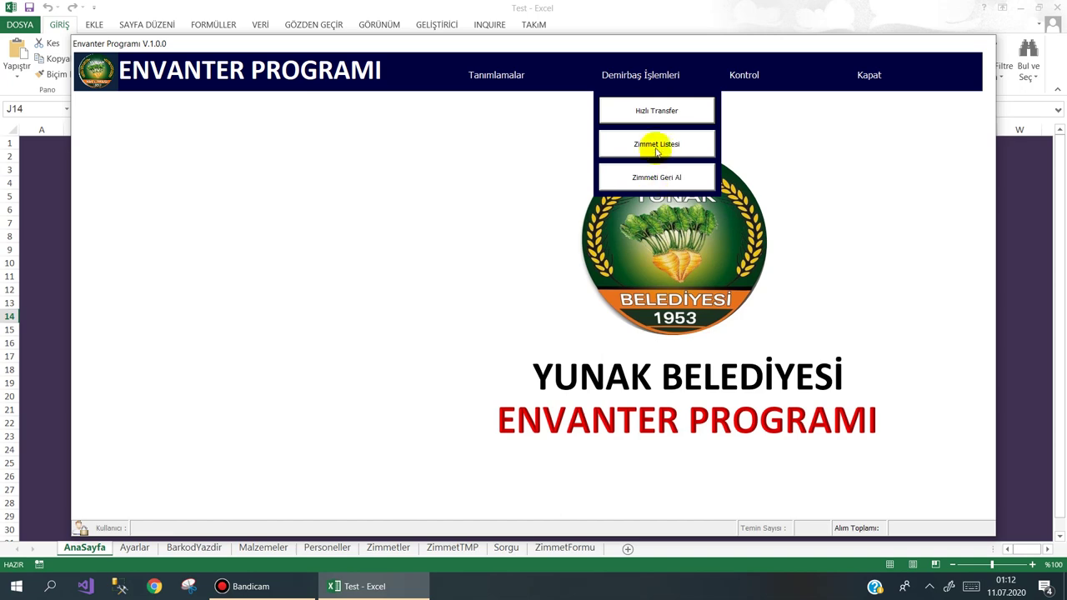
left_click(656, 145)
left_click(394, 104)
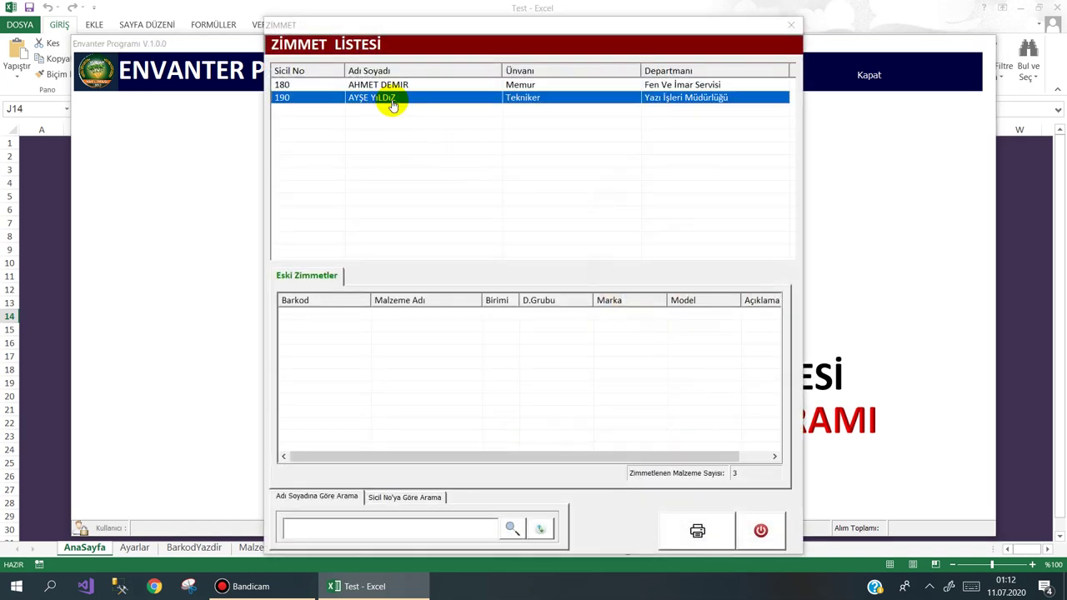
key("Escape")
mouse_move(620, 79)
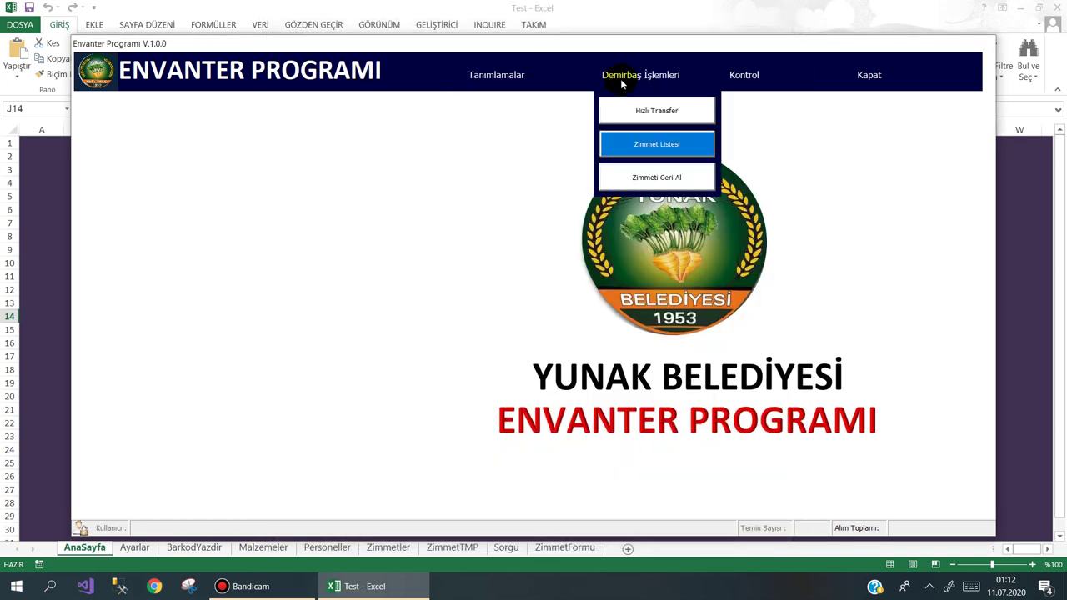
left_click(632, 114)
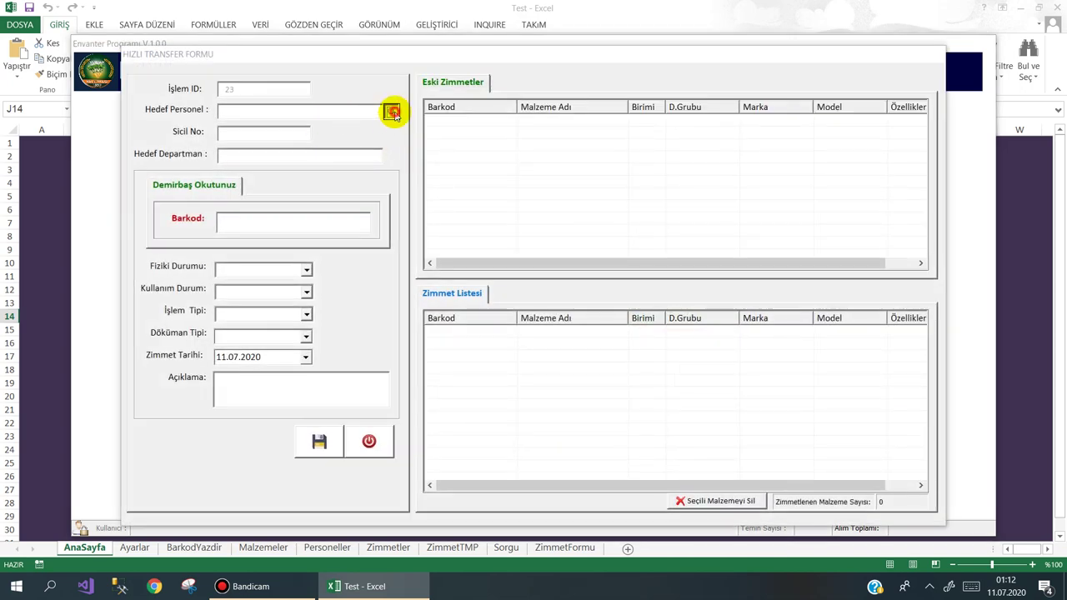
left_click(391, 112)
double_click(364, 116)
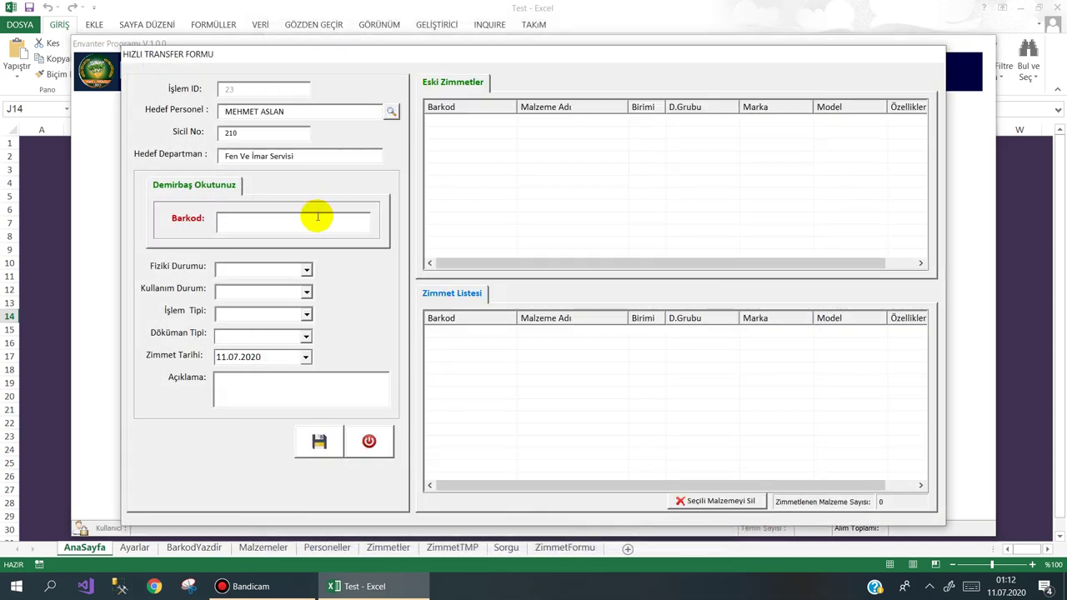
key("Escape")
mouse_move(624, 83)
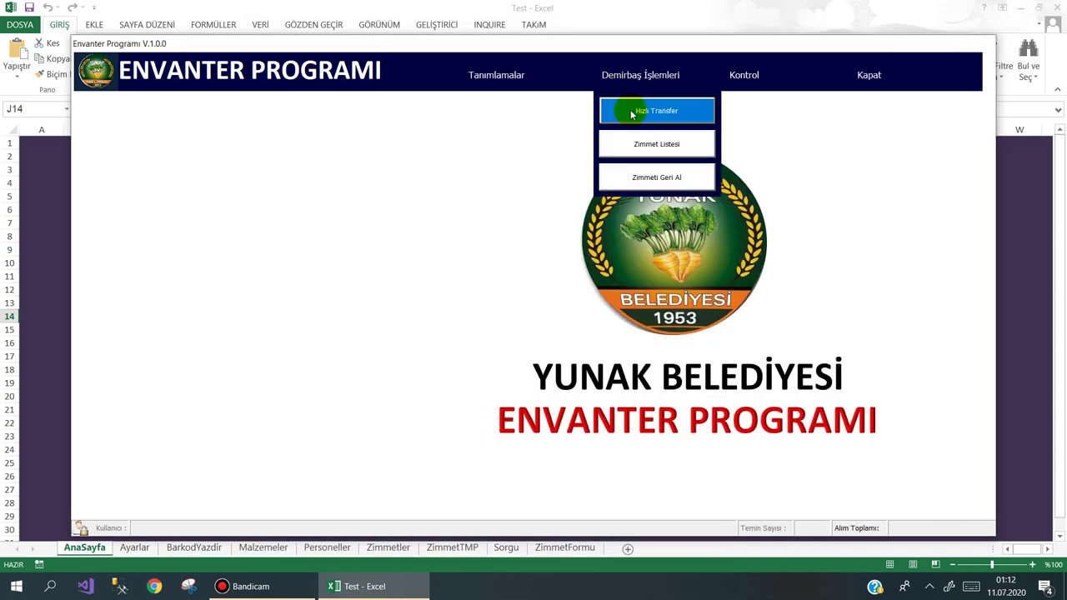
left_click(632, 114)
left_click(389, 111)
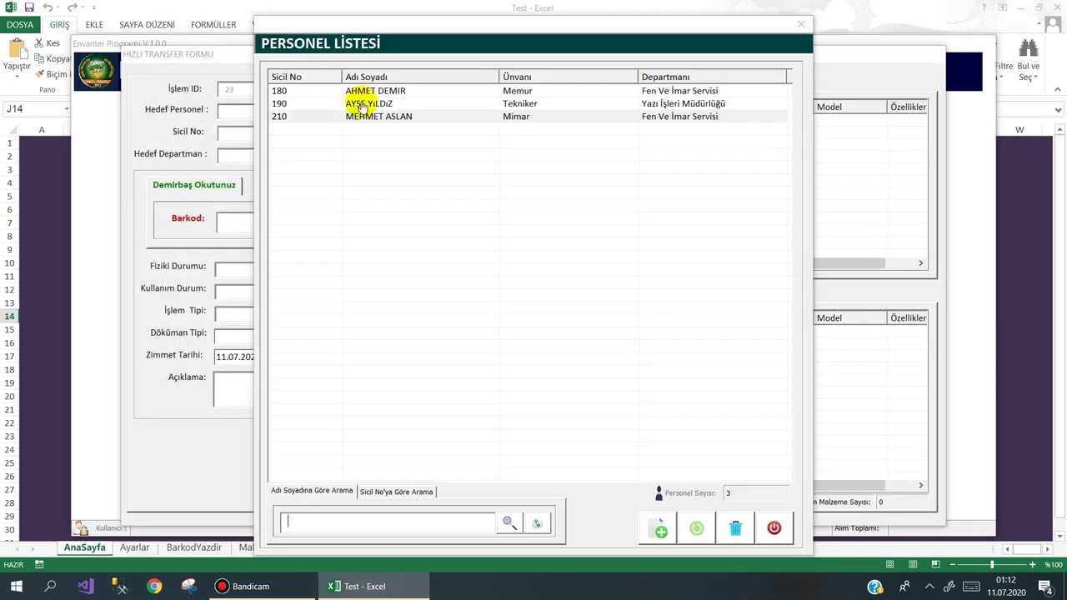
left_click(370, 93)
double_click(370, 93)
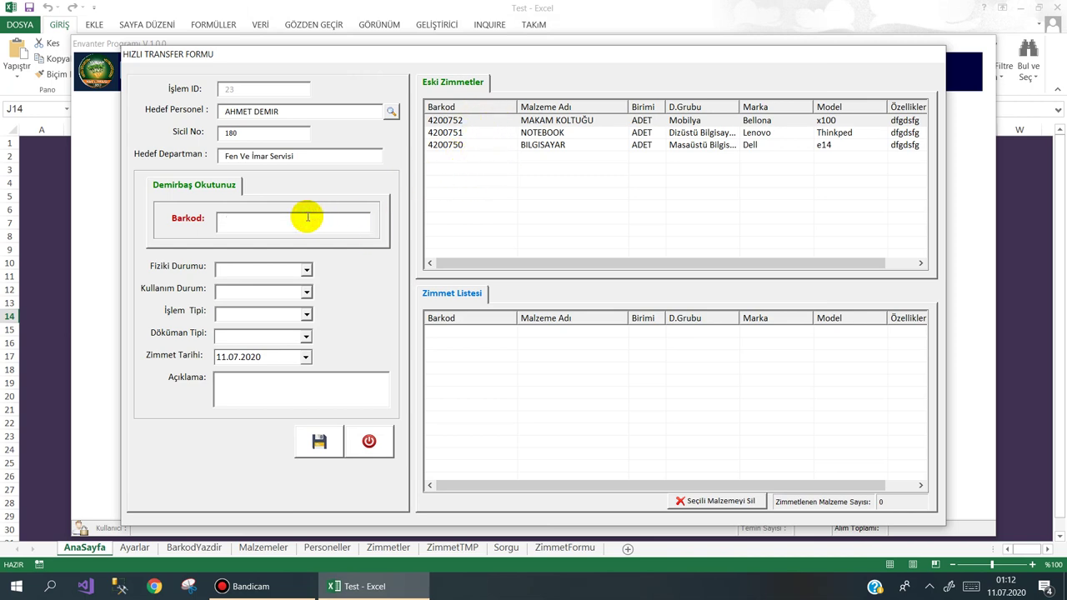
type("4200761")
key("Return")
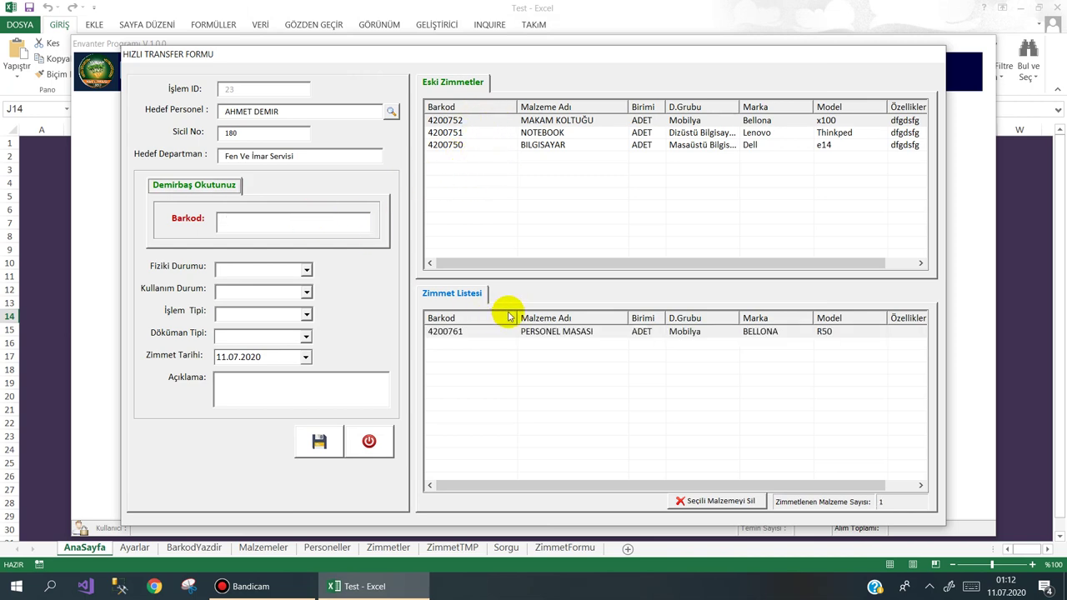
left_click(387, 447)
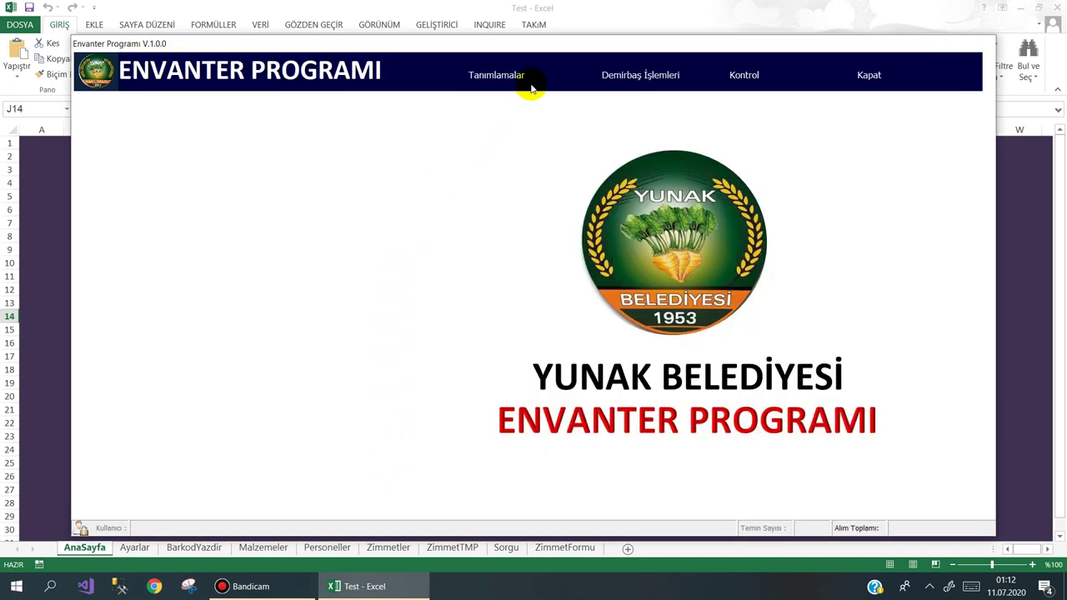
Shift the Envanter Programı window slightly left and bring up Bandicam from the taskbar.
mouse_move(677, 76)
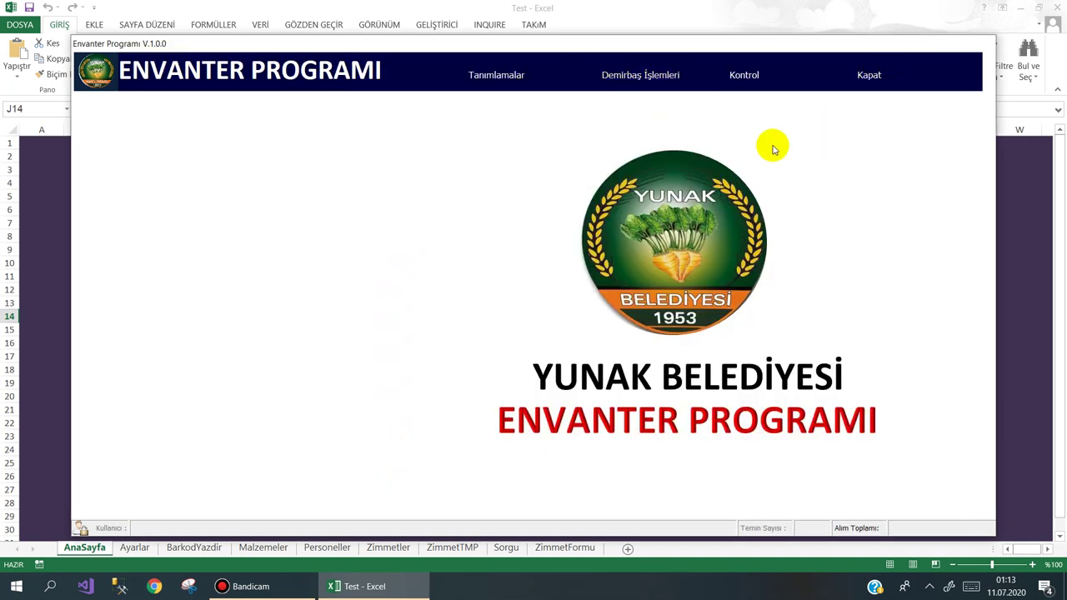
mouse_move(250, 586)
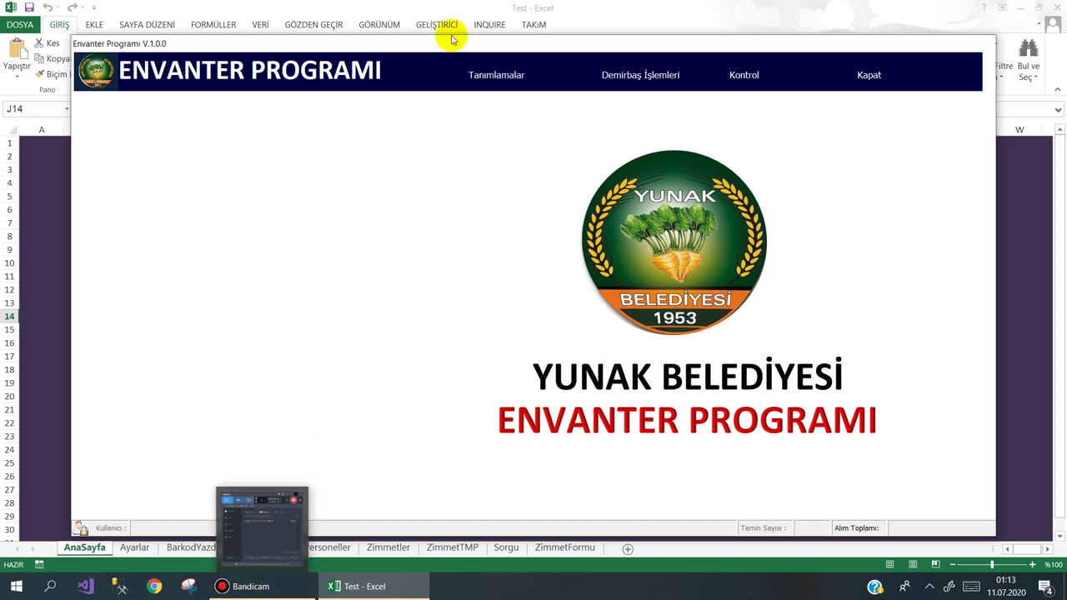
left_click_drag(436, 41, 400, 40)
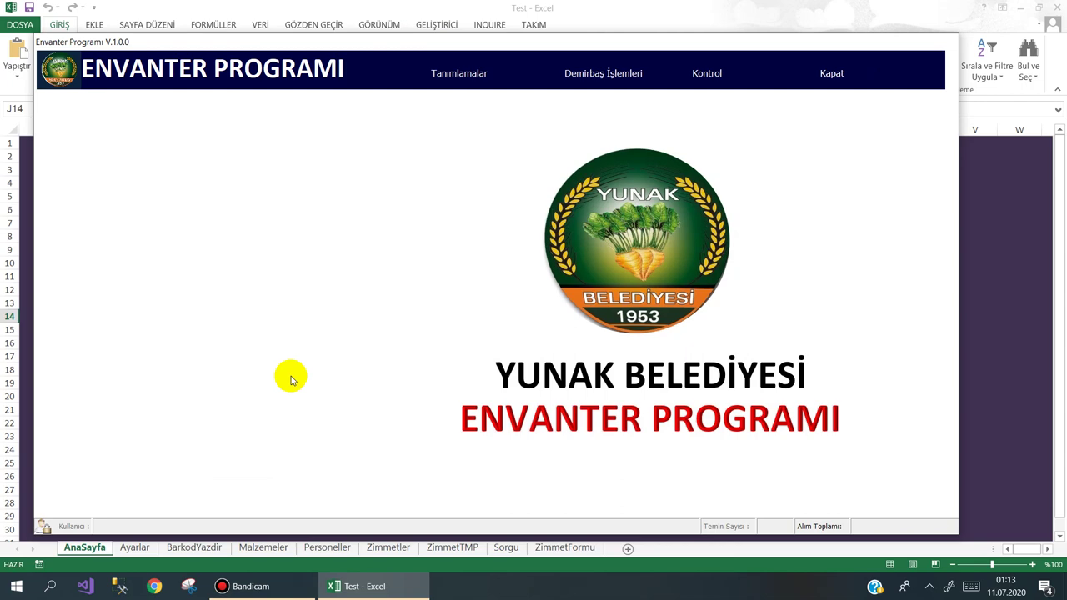
left_click(250, 587)
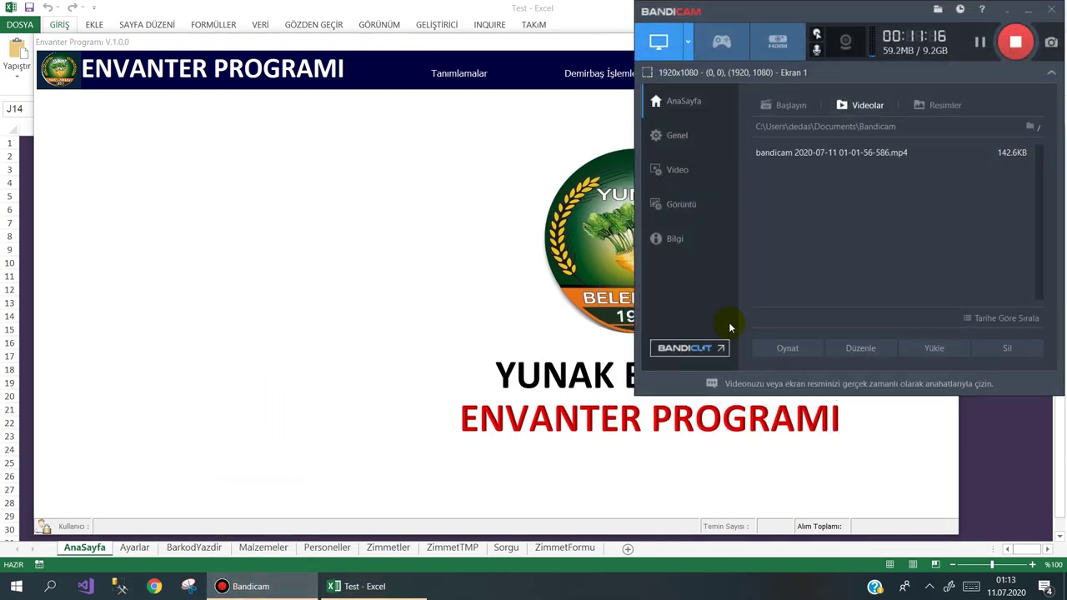